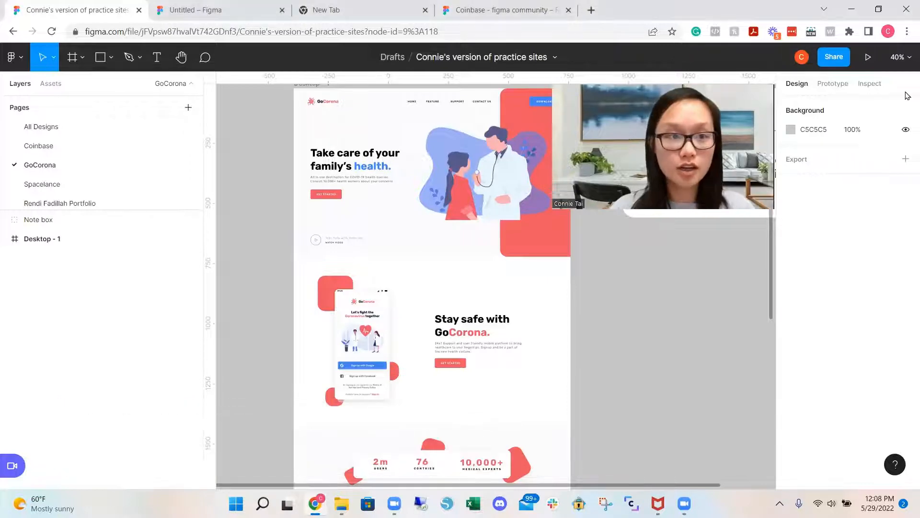
# - Switch to the untitled design file and add a frame using the Desktop 1440 × 1024 preset
pyautogui.click(82, 128)
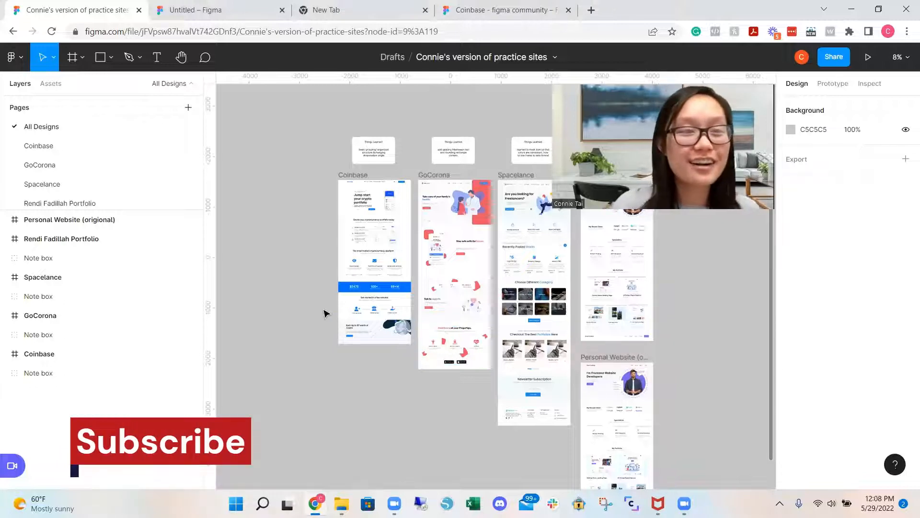
pyautogui.click(173, 14)
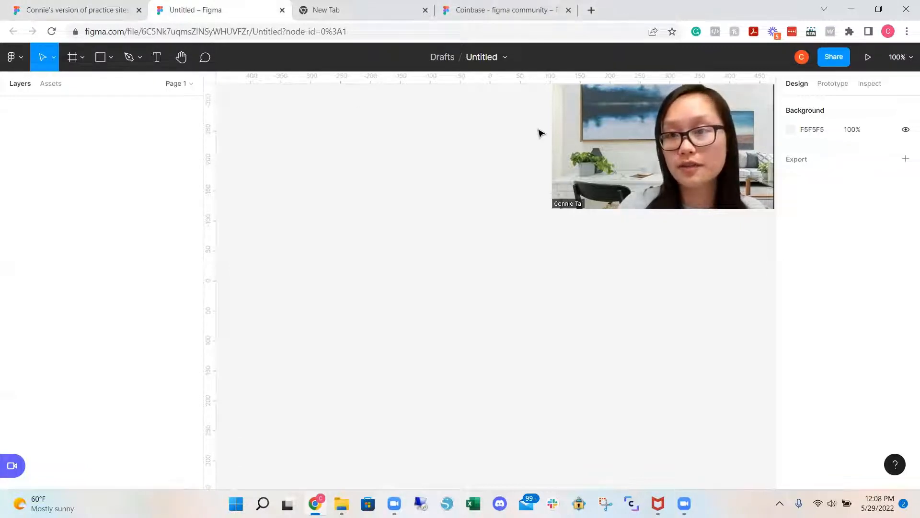
pyautogui.click(81, 57)
pyautogui.click(80, 84)
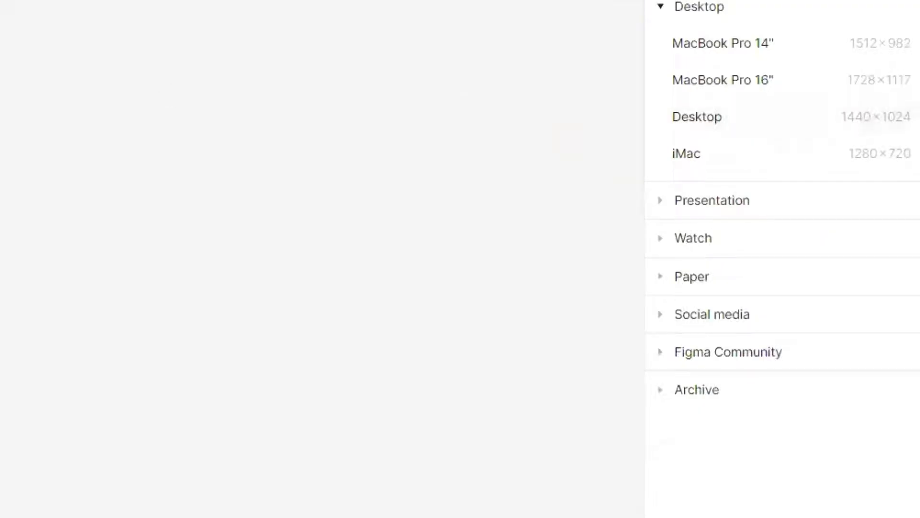
pyautogui.click(717, 127)
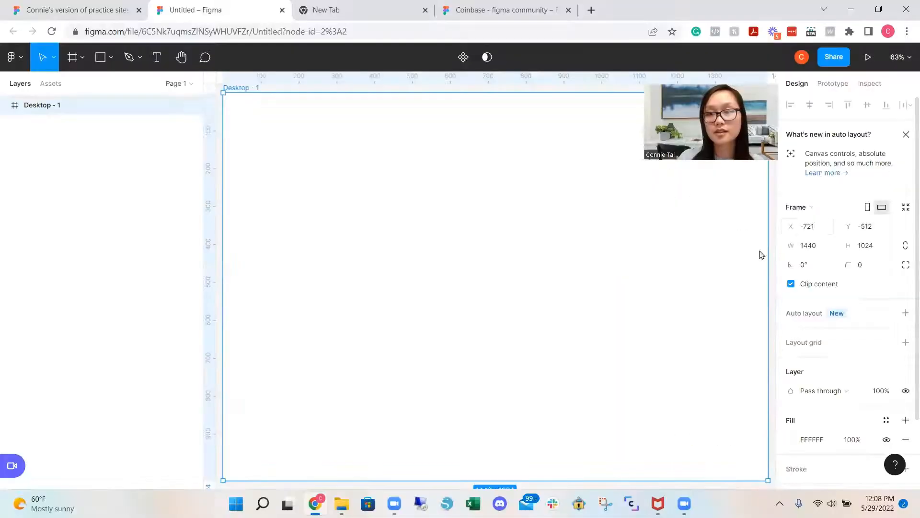
pyautogui.scroll(-3, 684, 292)
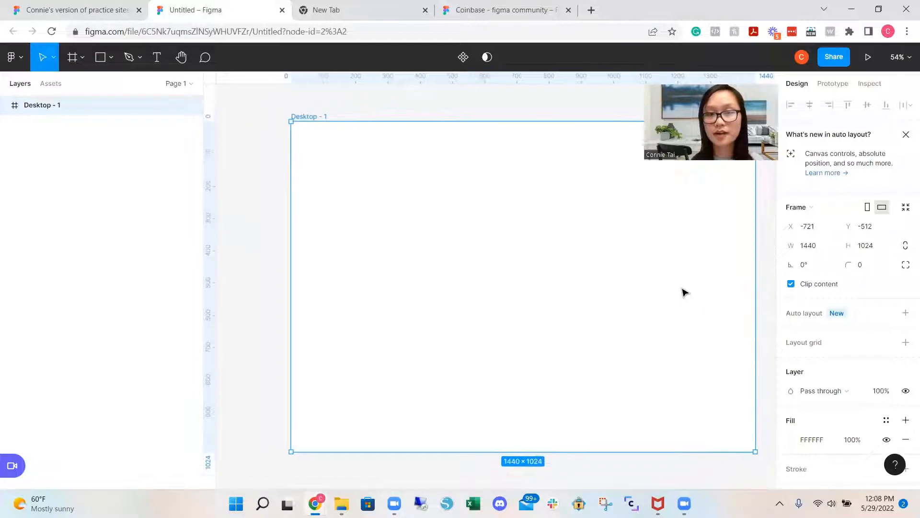
# - Change the canvas background colour to the grey D2D2D2
pyautogui.click(240, 193)
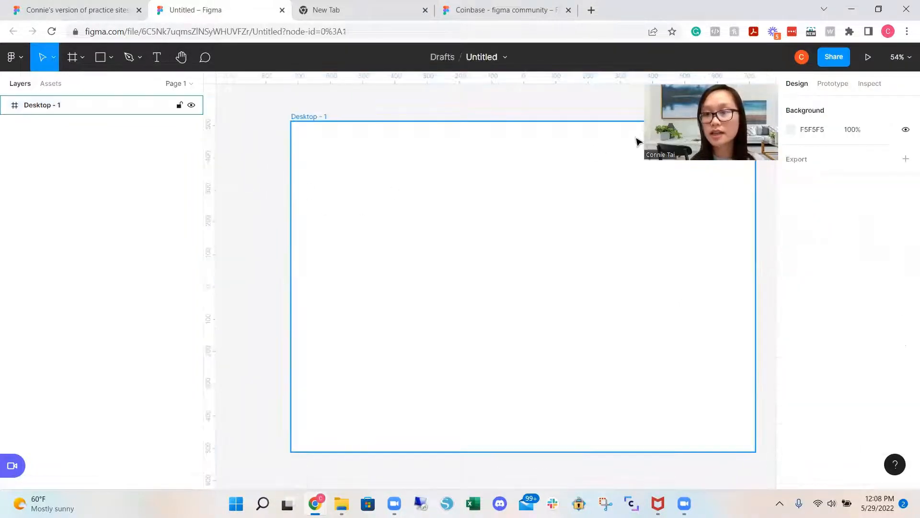
pyautogui.click(791, 129)
pyautogui.click(633, 169)
pyautogui.moveTo(631, 173); pyautogui.dragTo(631, 175)
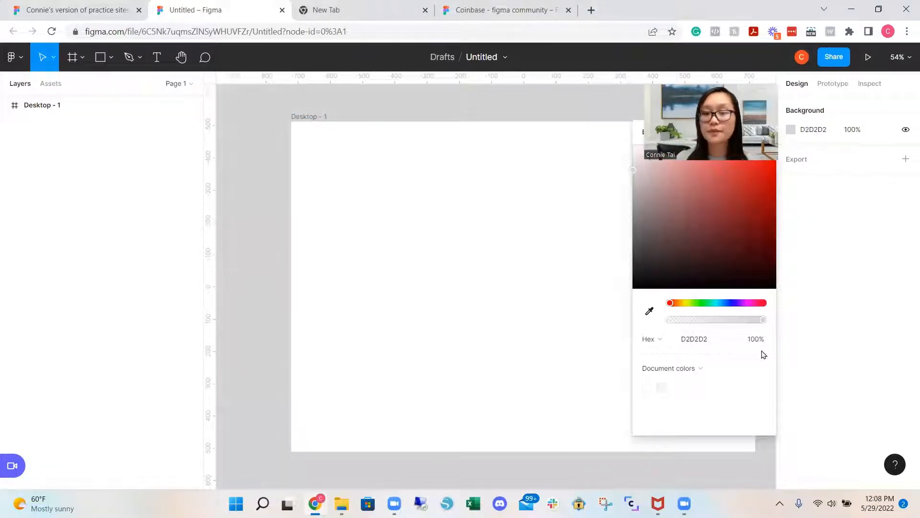
pyautogui.click(511, 335)
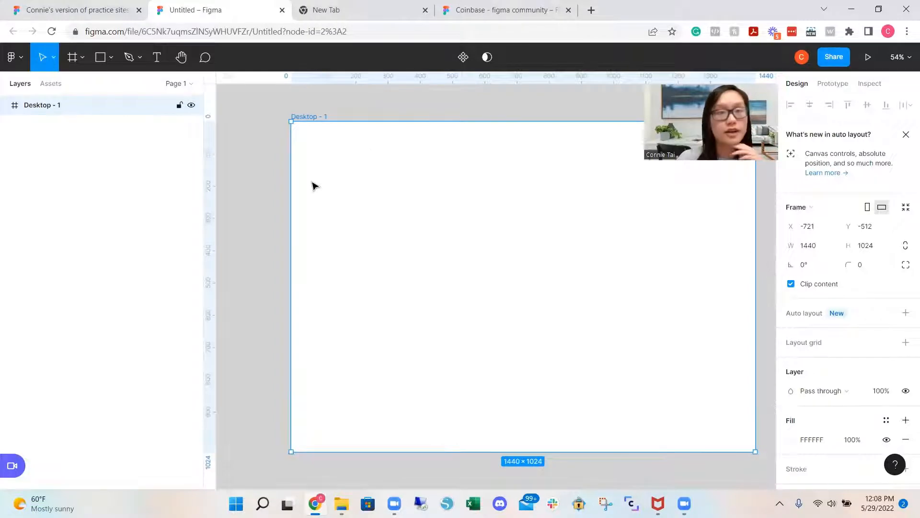
# - View the GoCorona page in the practice sites file as the reference design and return to the untitled file
pyautogui.click(92, 17)
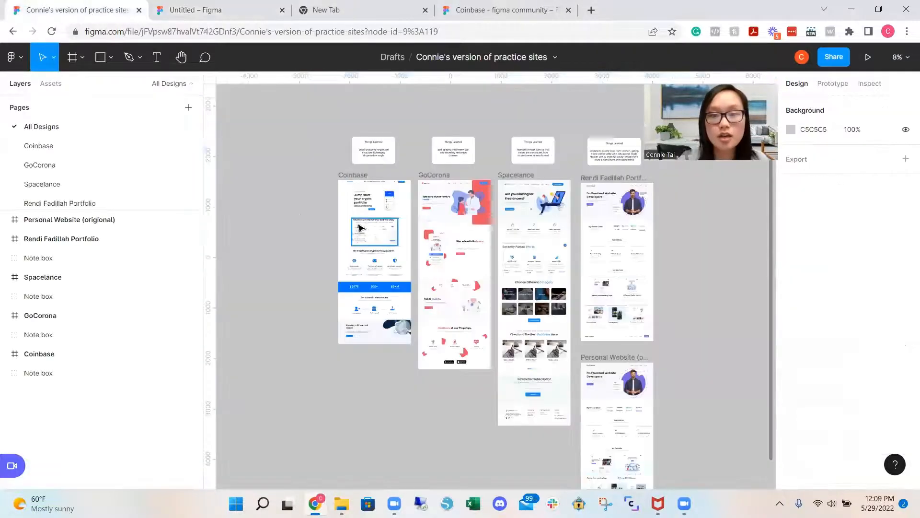
pyautogui.click(40, 164)
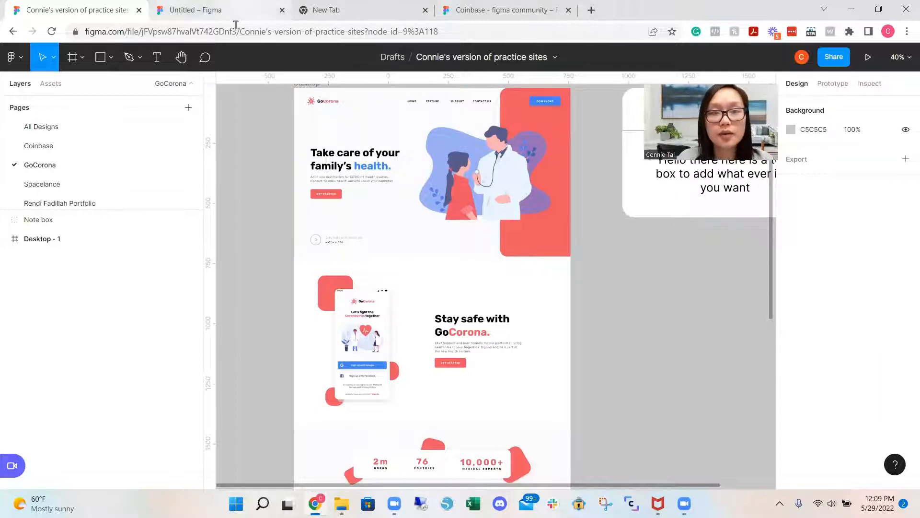
pyautogui.click(230, 11)
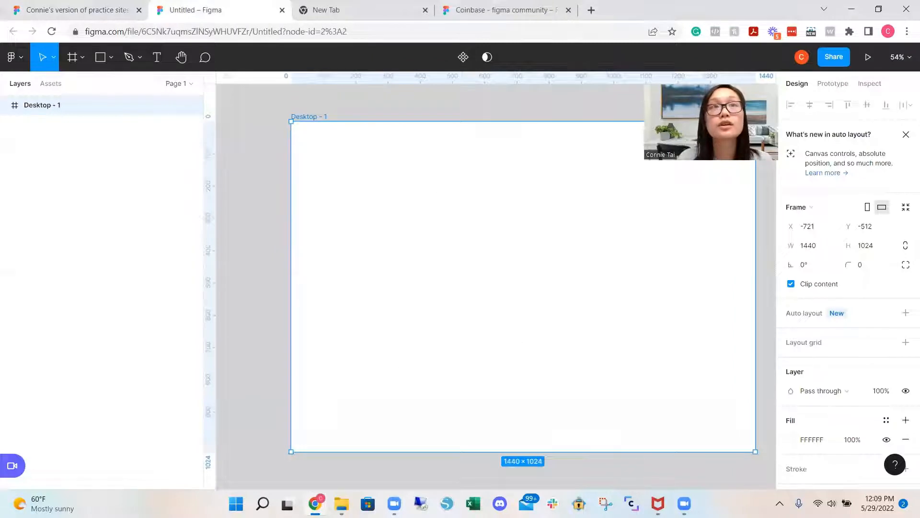
# - Place the 140 × 40 GoCorona logo image in the upper-left area of the Desktop frame
pyautogui.moveTo(401, 179); pyautogui.dragTo(388, 173)
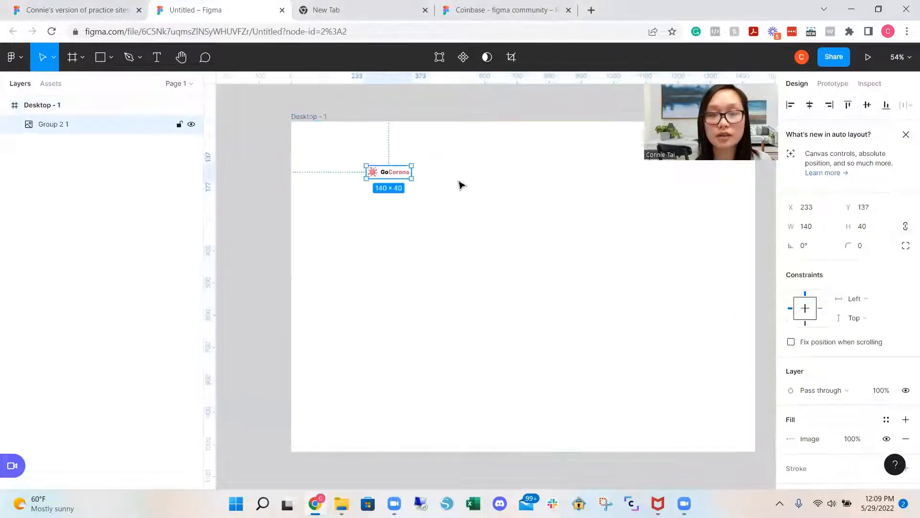
pyautogui.click(476, 185)
pyautogui.scroll(2, 304, 188)
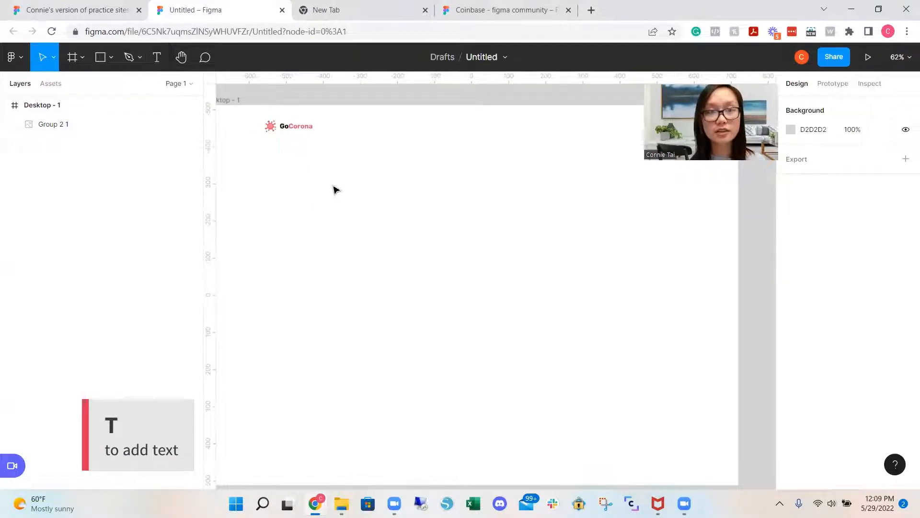
# - Add a text box reading "Home" below and beside the logo, with font size 10
pyautogui.press('t')
pyautogui.moveTo(326, 192); pyautogui.dragTo(451, 229)
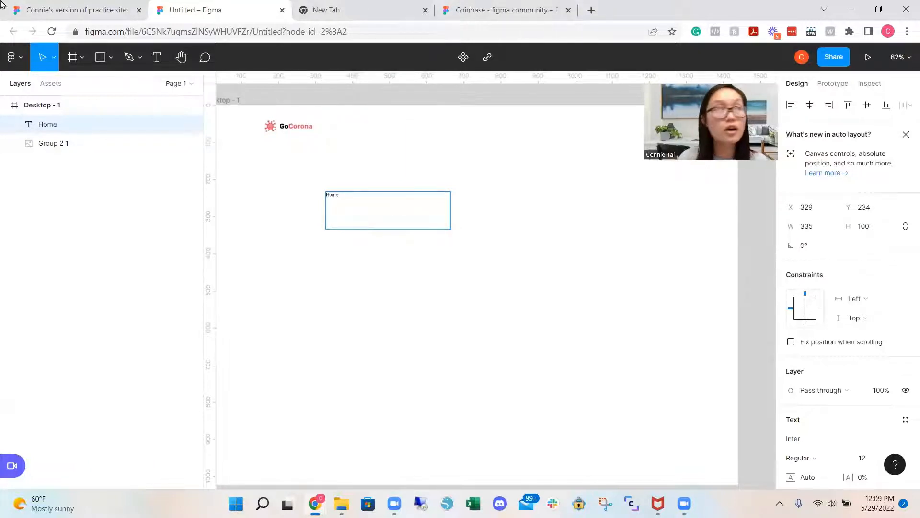
pyautogui.click(387, 209)
pyautogui.scroll(-3, 822, 391)
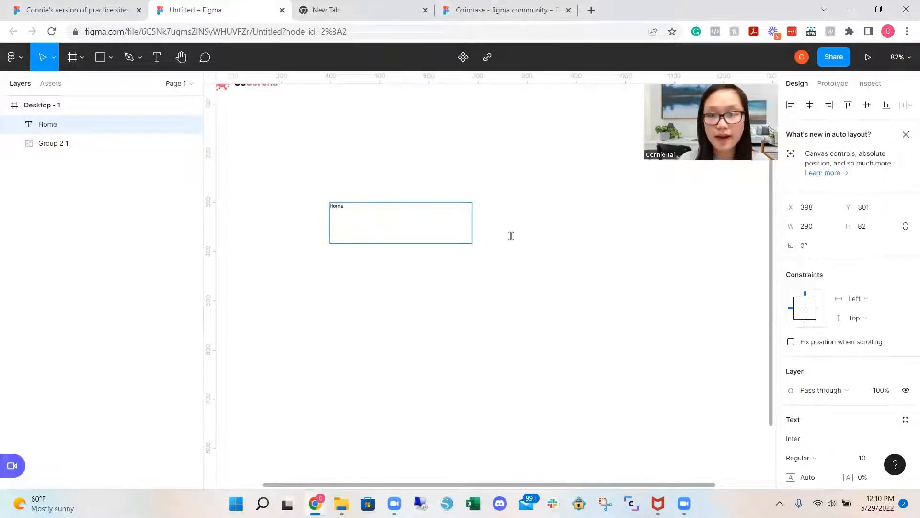
# - Set the Home text to uppercase and make its text box resize to auto width
pyautogui.scroll(-4, 842, 379)
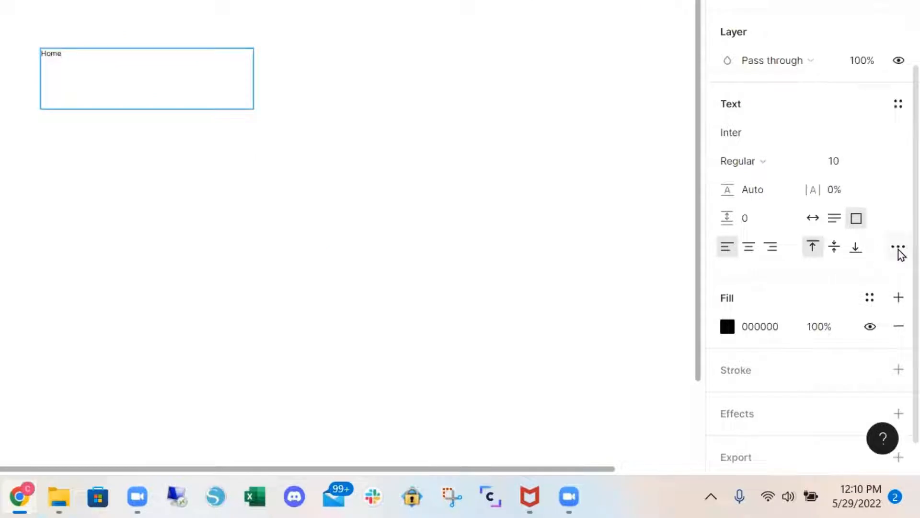
pyautogui.click(899, 247)
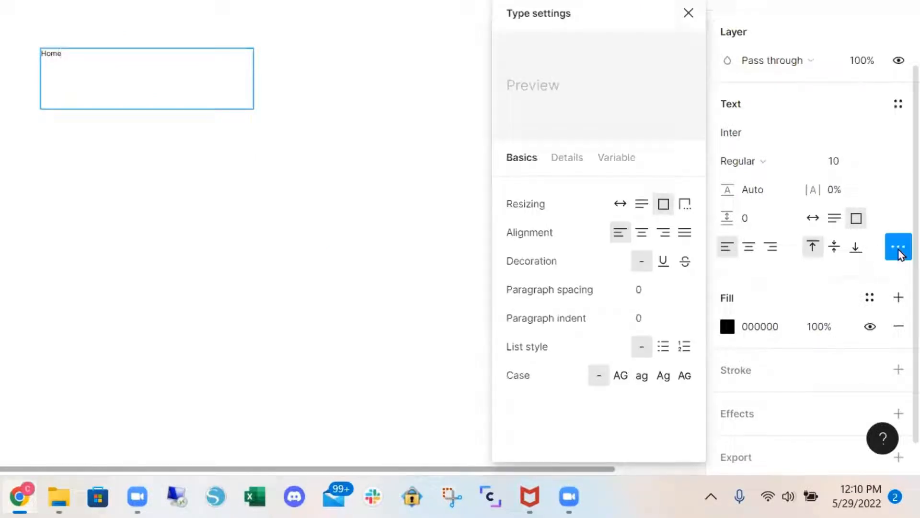
pyautogui.click(620, 376)
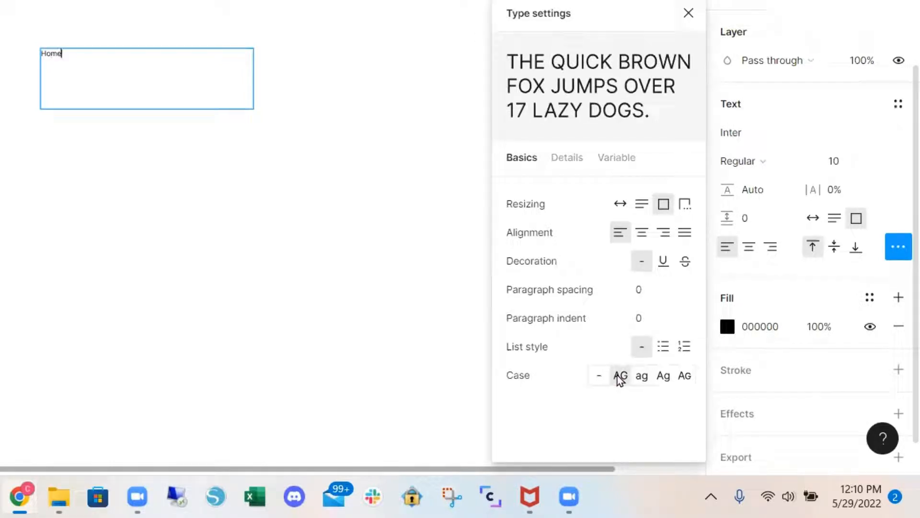
pyautogui.click(606, 371)
pyautogui.click(621, 376)
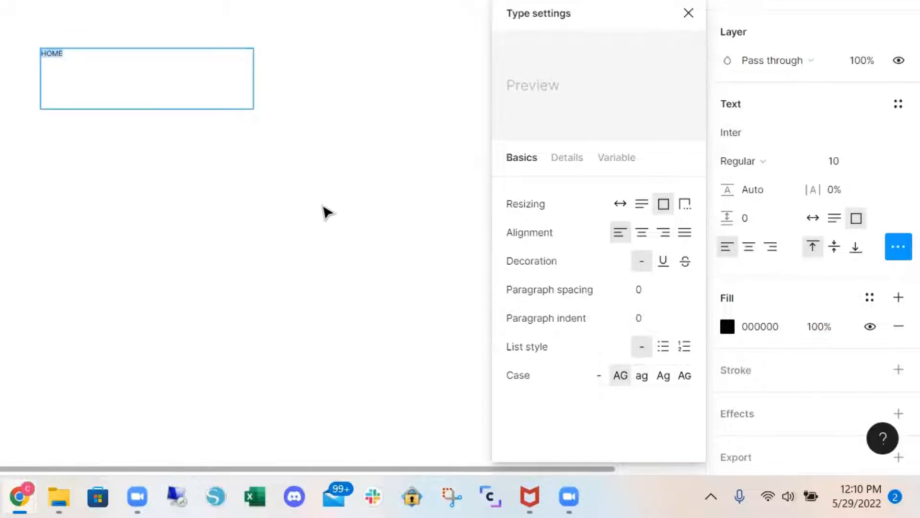
pyautogui.click(622, 206)
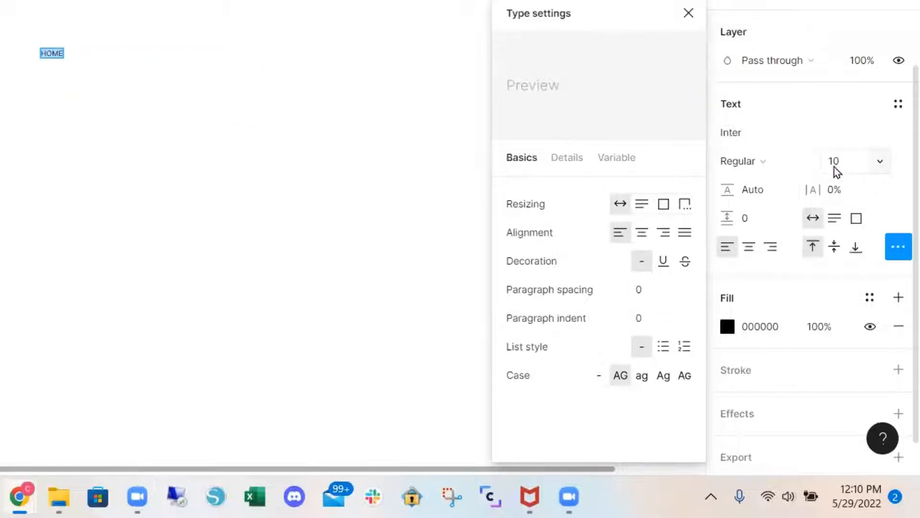
# - Change the Home label's font to Raleway in Bold weight
pyautogui.click(836, 126)
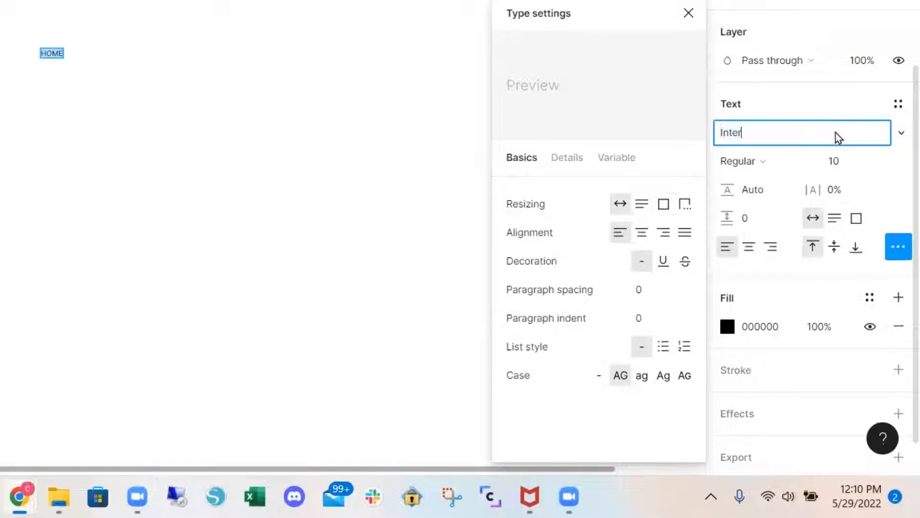
pyautogui.press('Return')
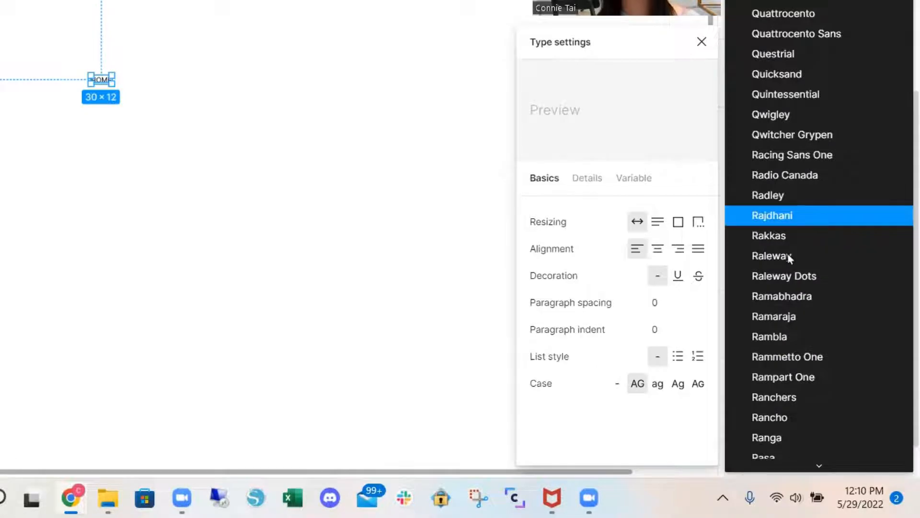
pyautogui.click(787, 255)
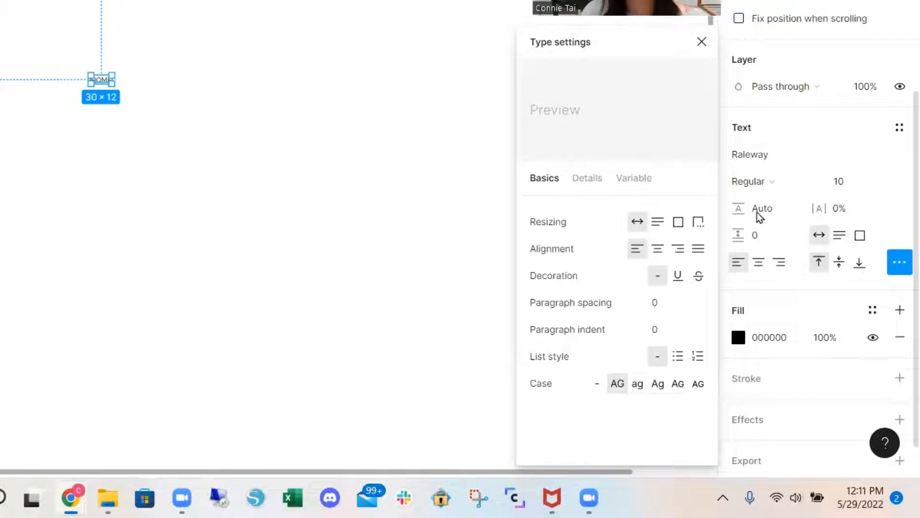
pyautogui.click(700, 44)
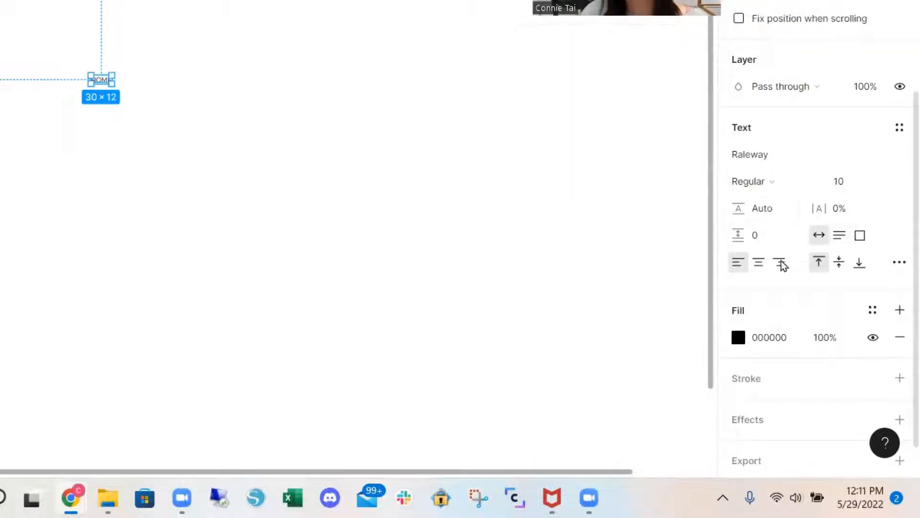
pyautogui.click(814, 183)
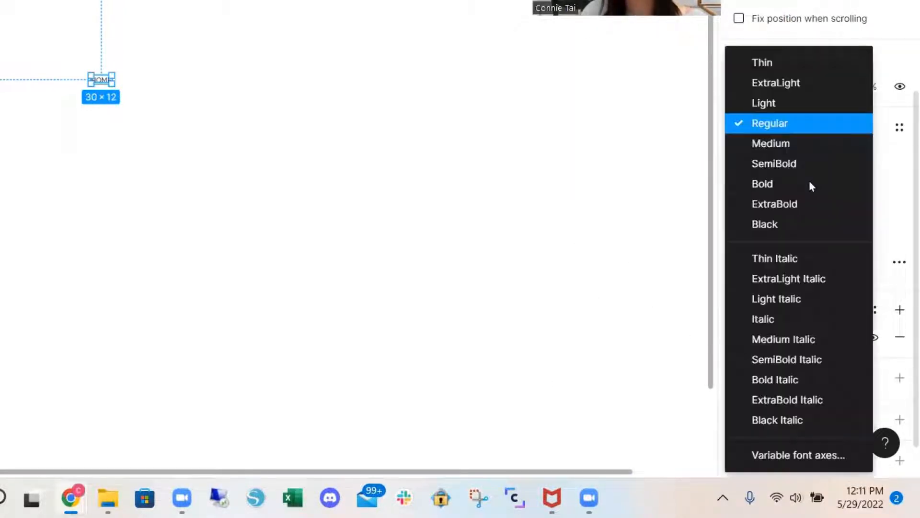
pyautogui.click(784, 185)
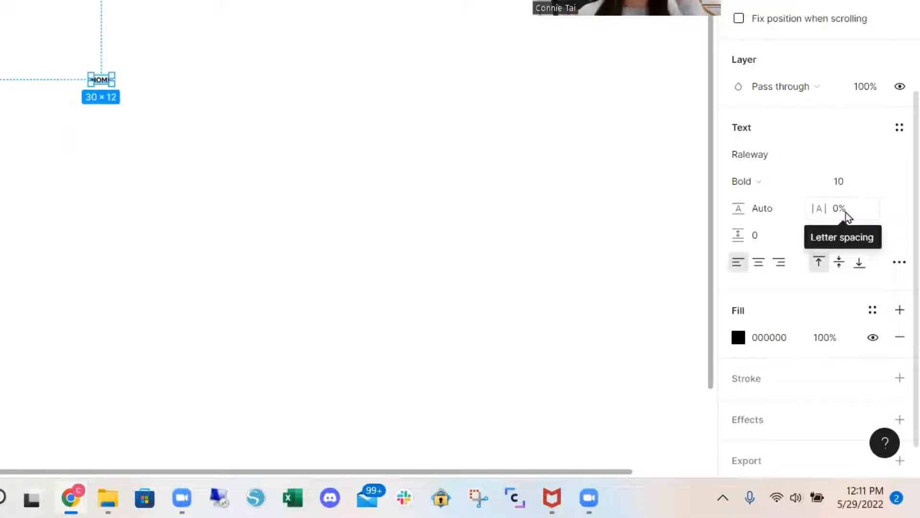
# - Set the Home label's letter spacing to 14%
pyautogui.click(847, 215)
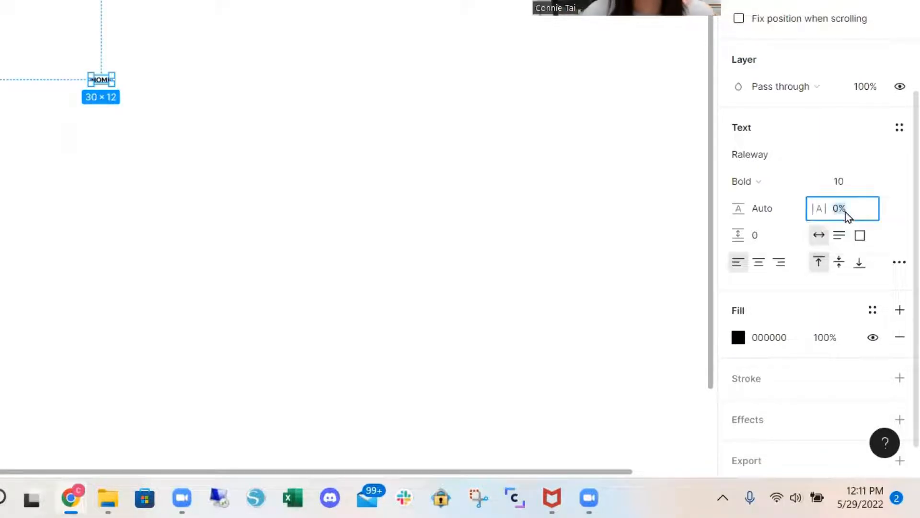
pyautogui.write('14')
pyautogui.press('Return')
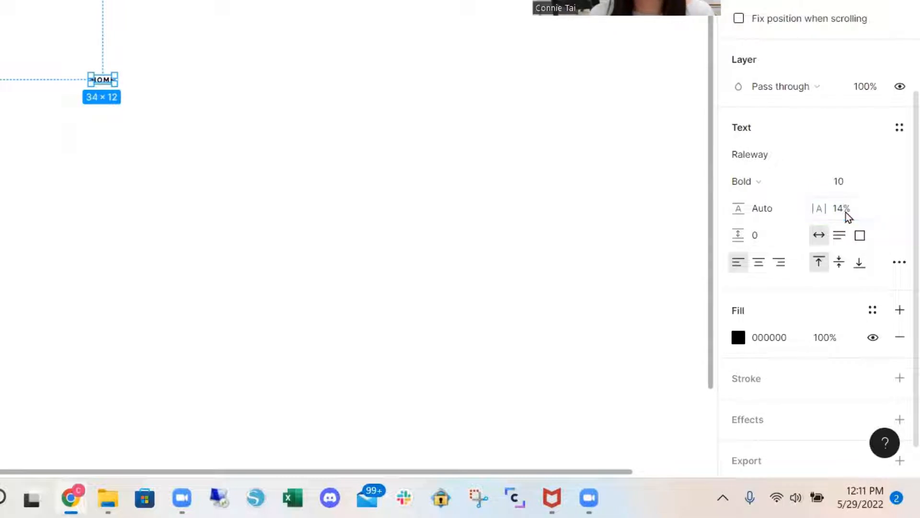
pyautogui.click(362, 145)
# - Move the Home label up into the header area beside the logo, at about X 505, Y 90
pyautogui.scroll(2, 327, 176)
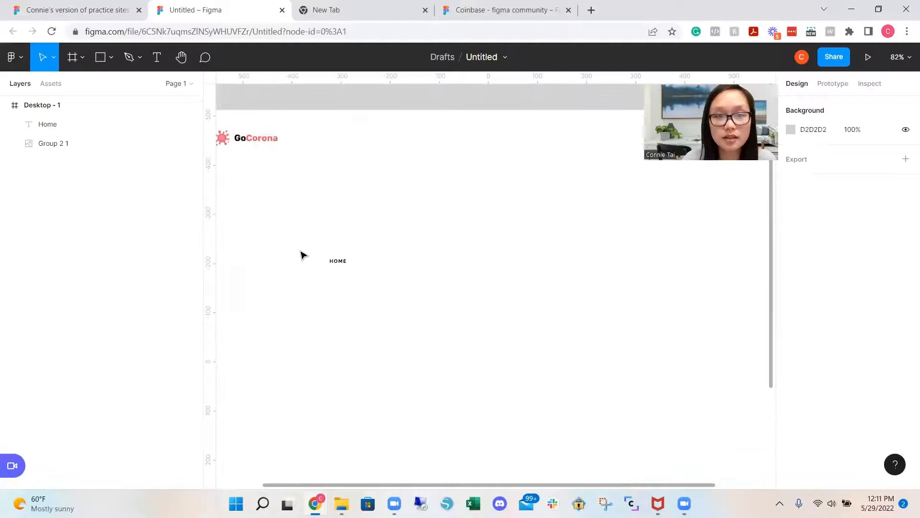
pyautogui.click(338, 261)
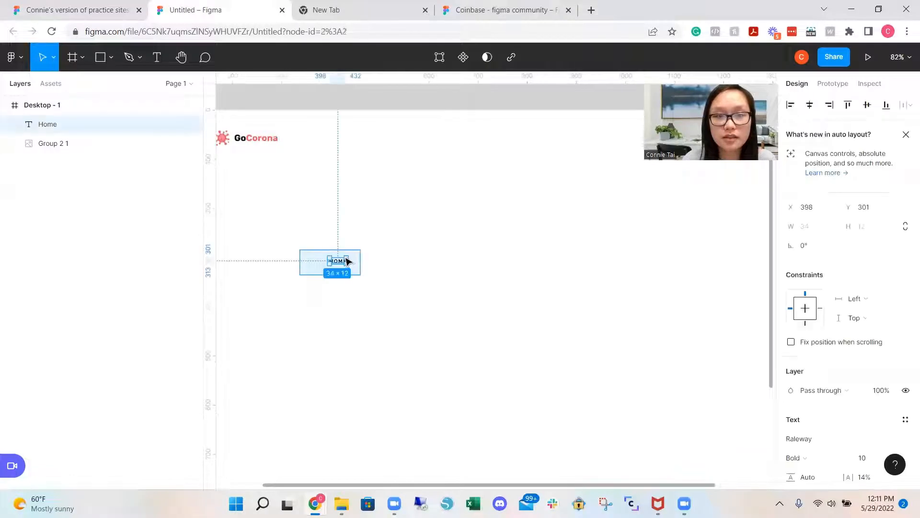
pyautogui.moveTo(340, 262); pyautogui.dragTo(394, 158)
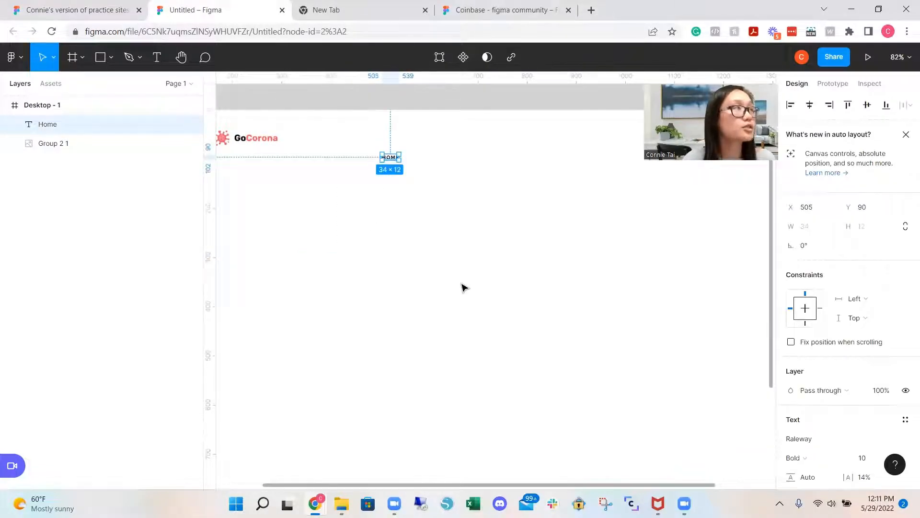
pyautogui.click(464, 254)
# - Duplicate the Home label across the header and change the copies to Features, Support, Contact and Download
pyautogui.click(390, 163)
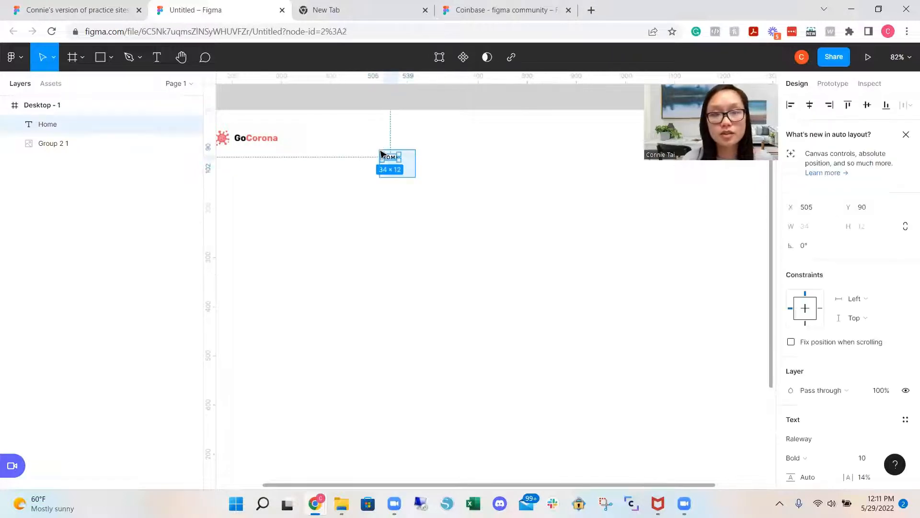
pyautogui.keyDown('alt'); pyautogui.moveTo(391, 158); pyautogui.dragTo(558, 168); pyautogui.keyUp('alt')
pyautogui.click(441, 162)
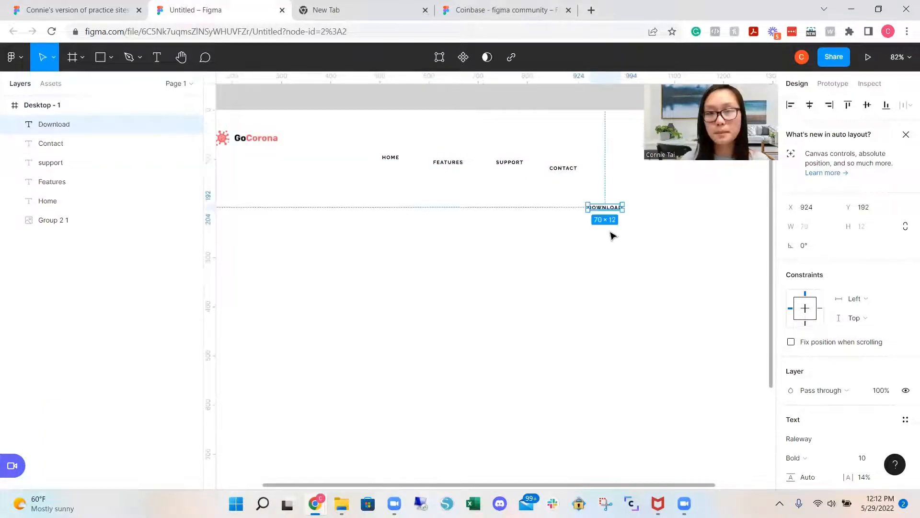
pyautogui.click(548, 263)
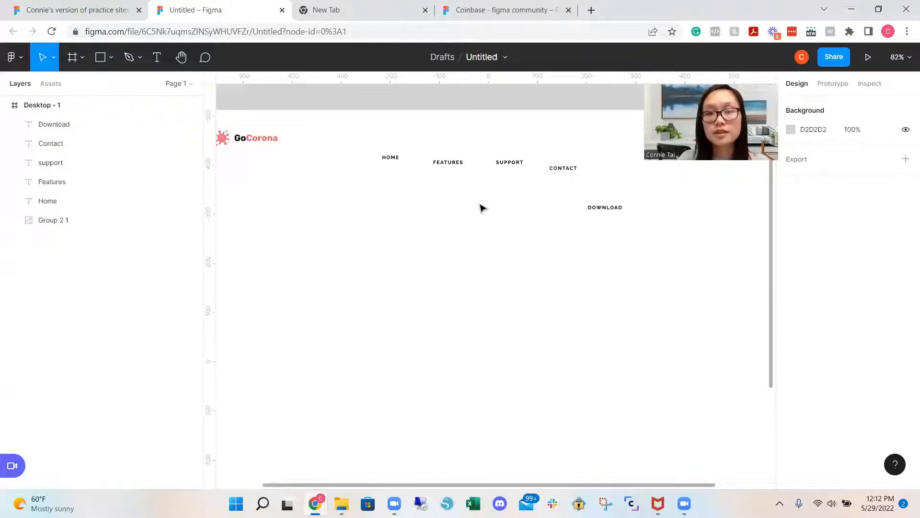
# - Group the Home, Features, Support and Contact labels and apply a horizontal auto layout to line them up in the header
pyautogui.moveTo(376, 154); pyautogui.dragTo(596, 186)
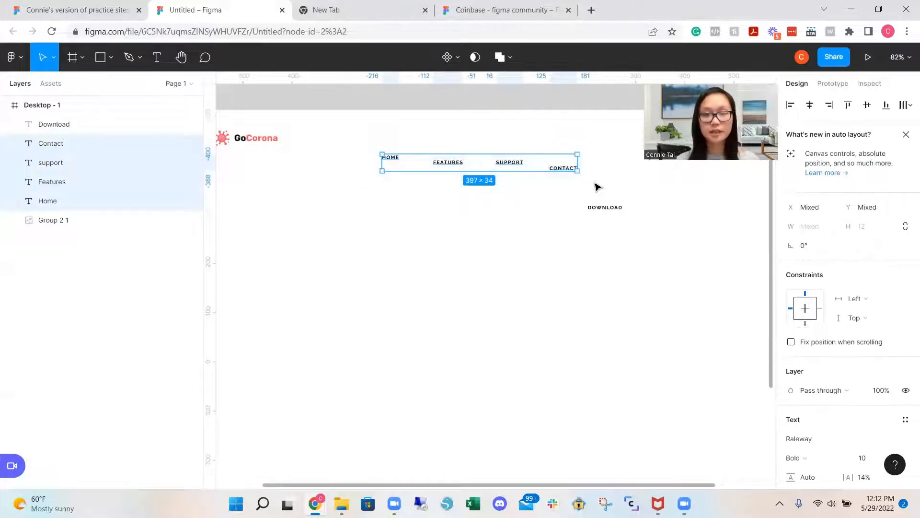
pyautogui.hotkey('ctrl', 'g')
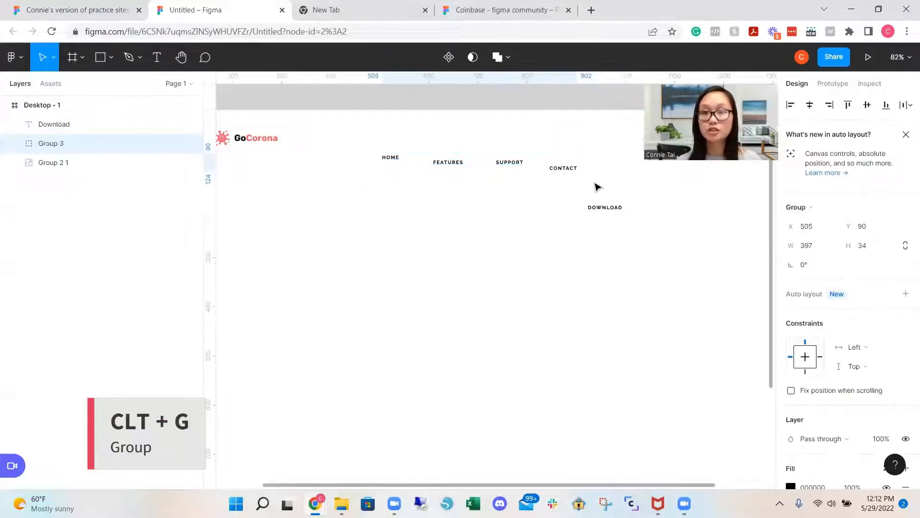
pyautogui.click(469, 161)
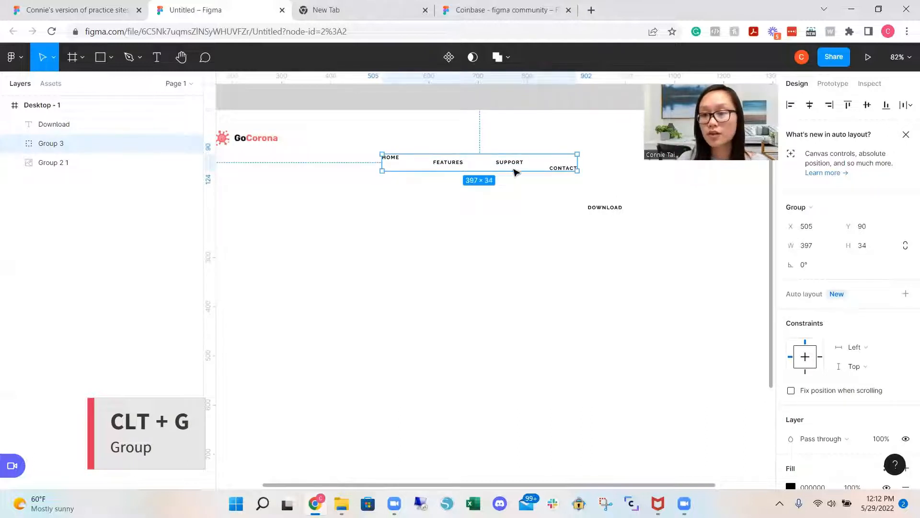
pyautogui.click(804, 294)
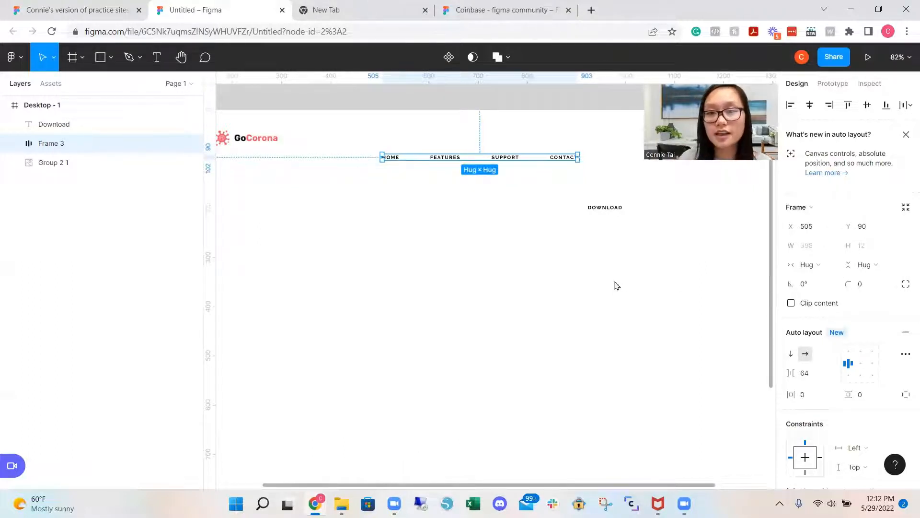
pyautogui.click(633, 302)
# - Try adjusting the spacing between the items in the navigation labels' auto layout
pyautogui.click(493, 158)
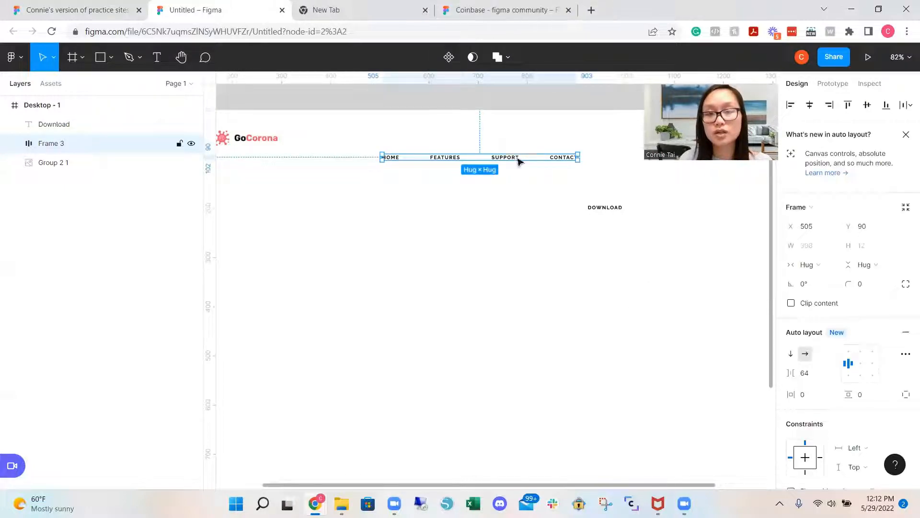
pyautogui.click(795, 373)
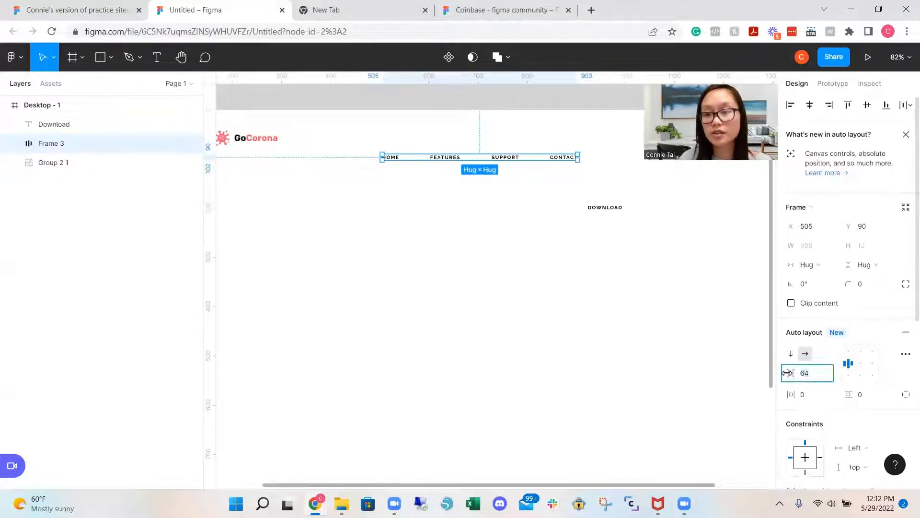
pyautogui.moveTo(795, 374)
pyautogui.mouseDown()
pyautogui.moveTo(778, 374)
pyautogui.moveTo(794, 374)
pyautogui.mouseUp()
pyautogui.click(618, 285)
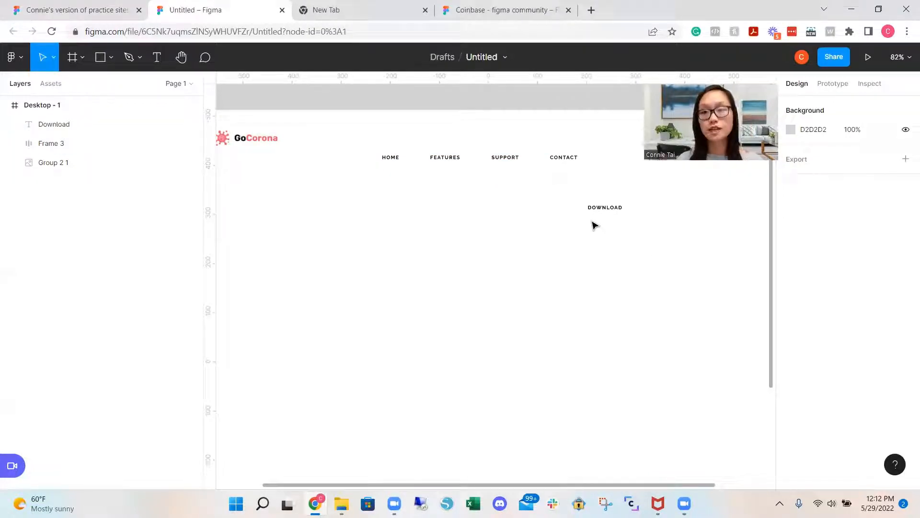
# - Draw a rectangle about 126 × 47 just below the Download label and set its corner radius to 5
pyautogui.click(113, 61)
pyautogui.click(77, 85)
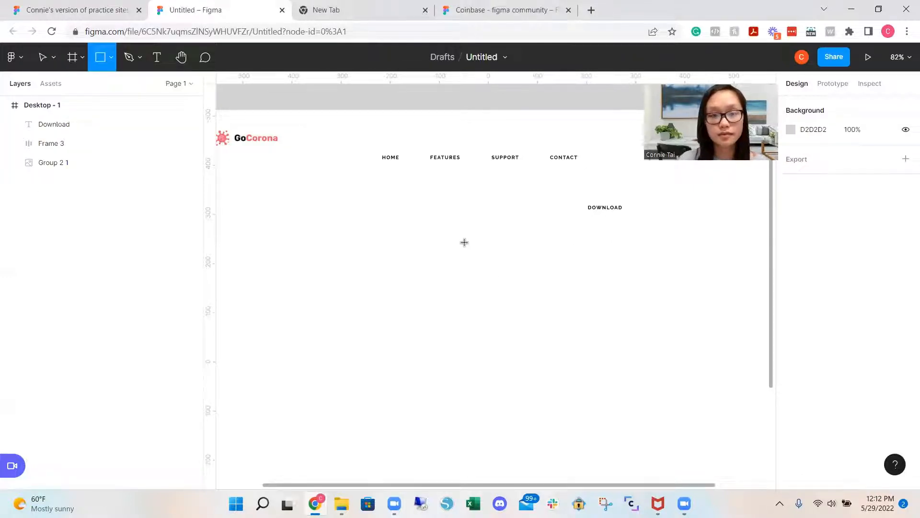
pyautogui.moveTo(465, 242)
pyautogui.mouseDown()
pyautogui.moveTo(525, 267)
pyautogui.moveTo(614, 222)
pyautogui.moveTo(595, 270)
pyautogui.mouseUp()
pyautogui.press('r')
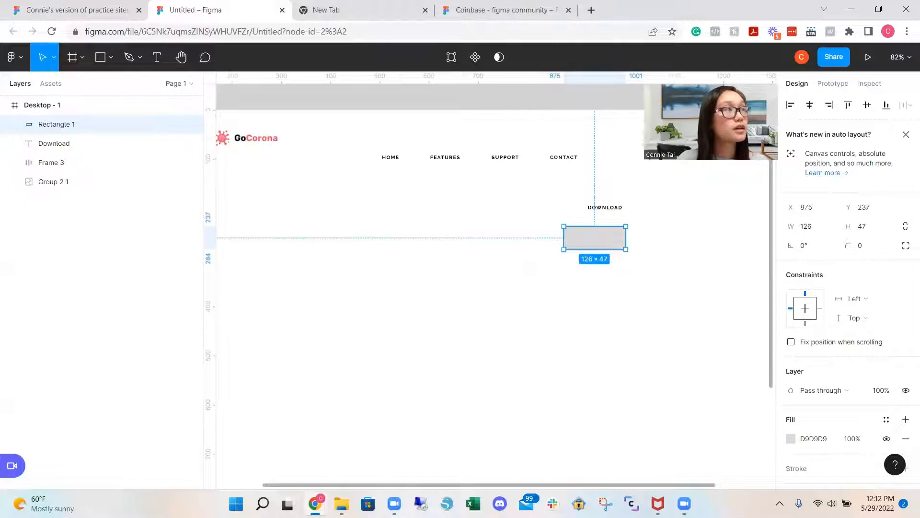
pyautogui.click(863, 246)
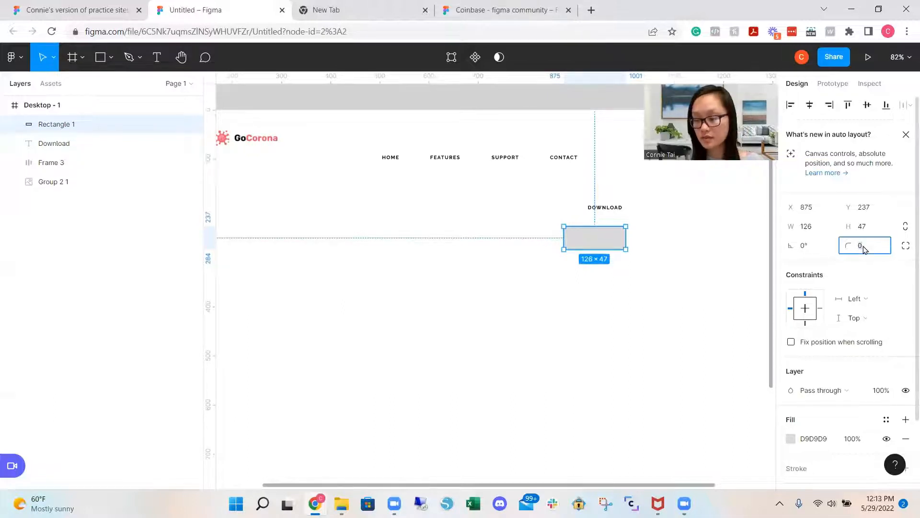
pyautogui.click(762, 290)
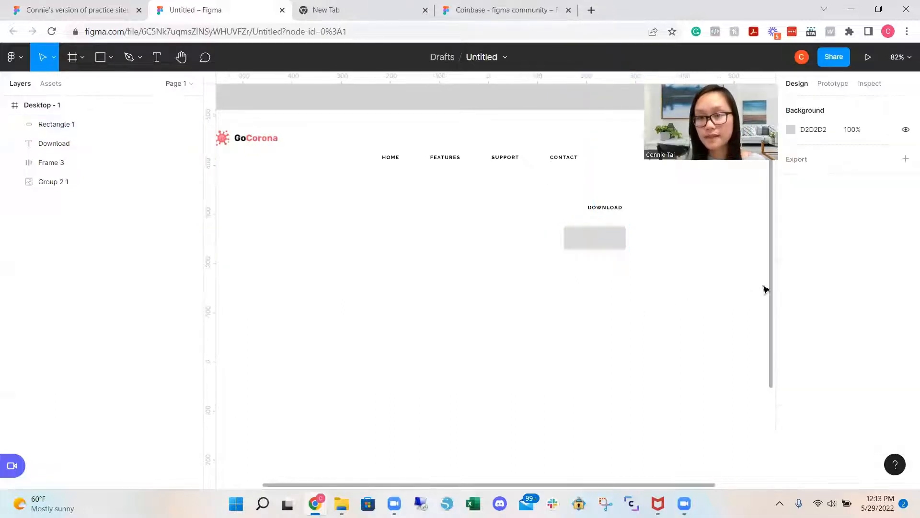
# - Open the rectangle's fill colour and copy the blue 4285F4 from the Download button in the reference GoCorona design
pyautogui.click(602, 236)
pyautogui.scroll(-2, 816, 306)
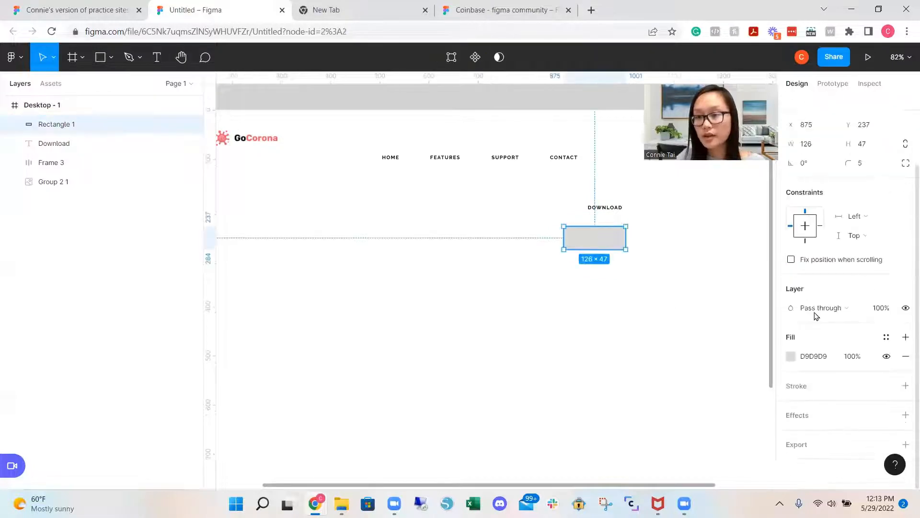
pyautogui.click(791, 357)
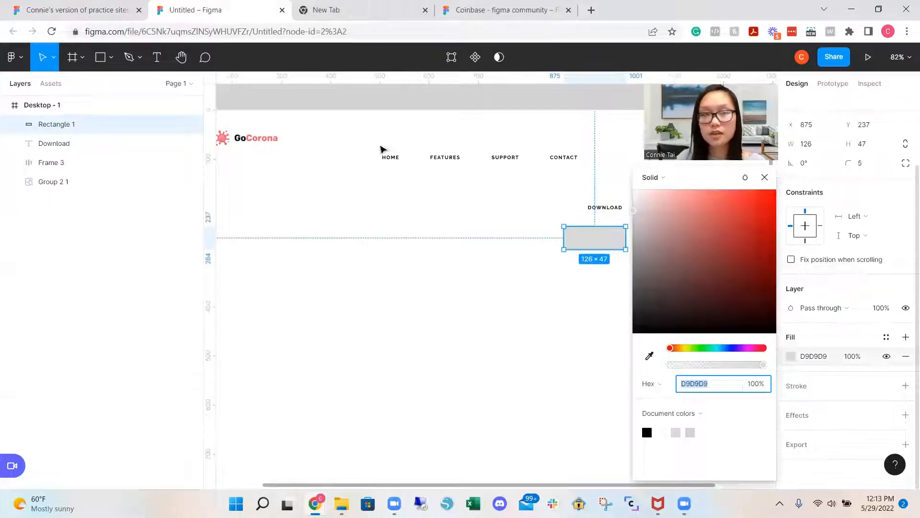
pyautogui.click(78, 12)
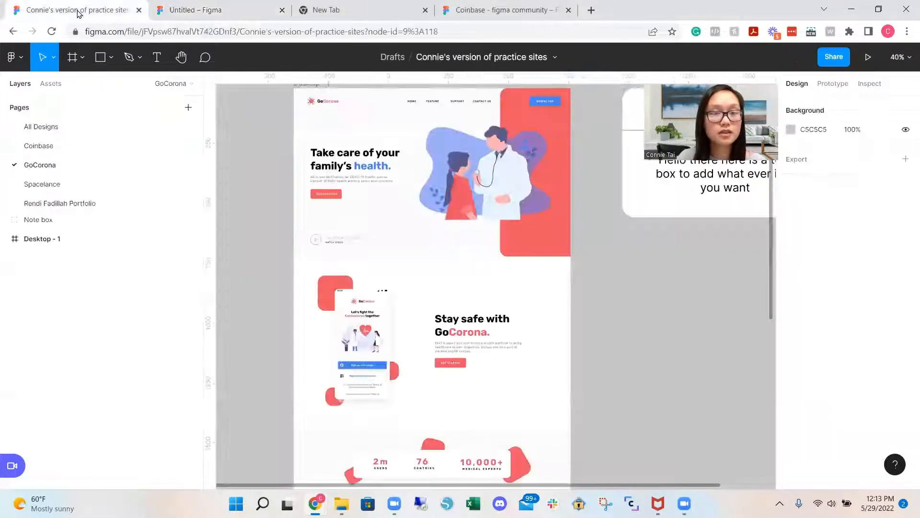
pyautogui.doubleClick(559, 107)
pyautogui.scroll(-4, 844, 396)
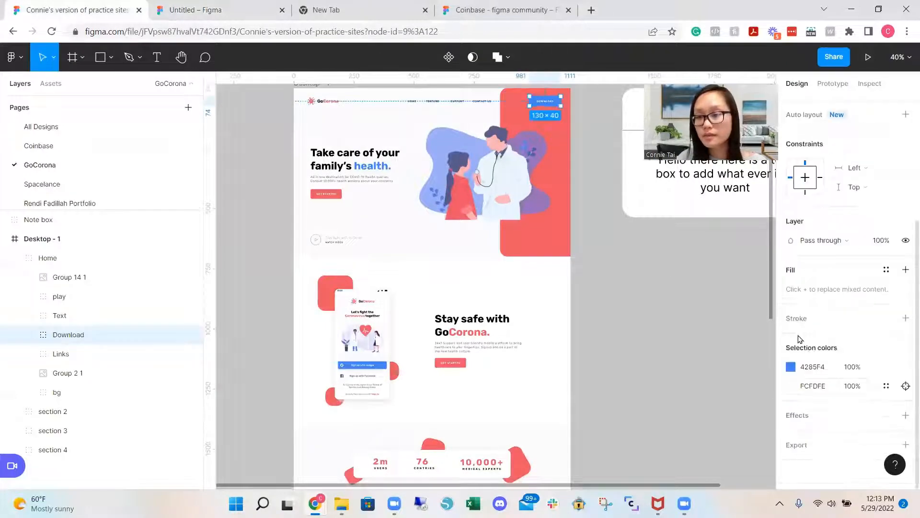
pyautogui.click(812, 367)
pyautogui.hotkey('ctrl', 'c')
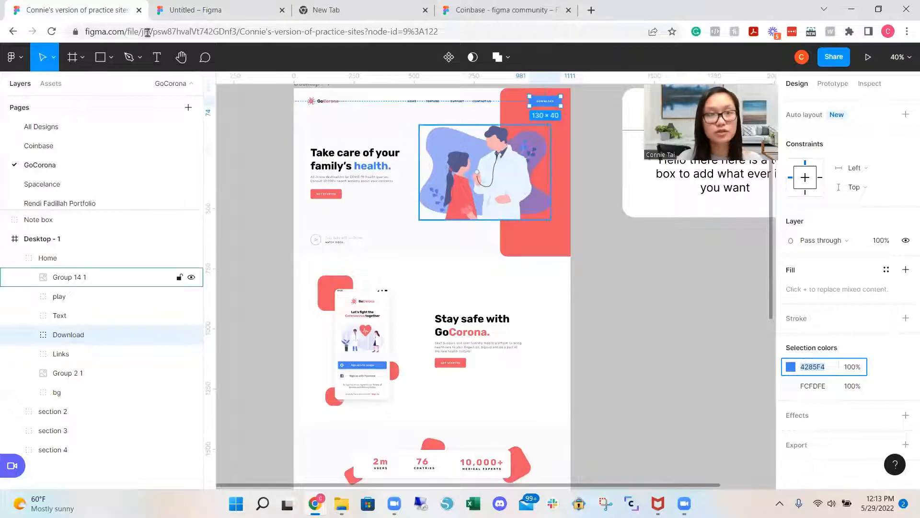
# - Set the fill of the rectangle in the Untitled file to the copied colour 4285F4
pyautogui.click(206, 10)
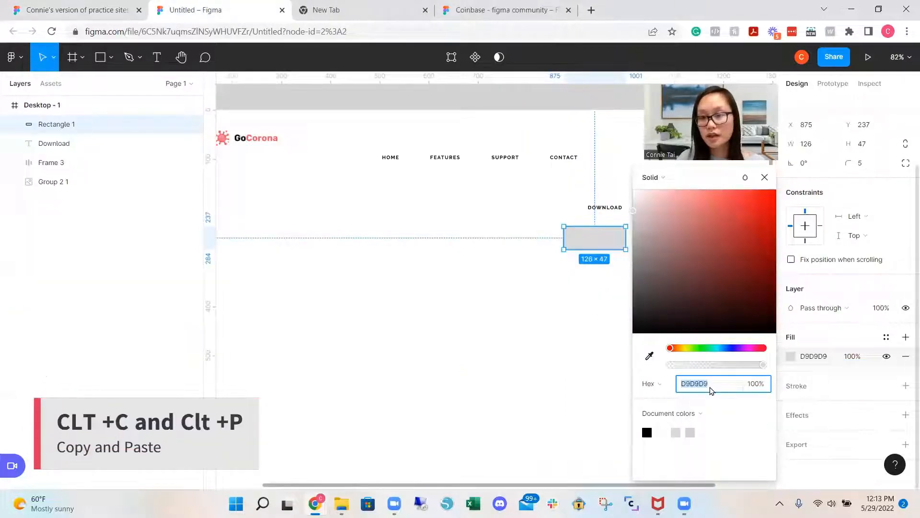
pyautogui.hotkey('ctrl', 'v')
pyautogui.press('Return')
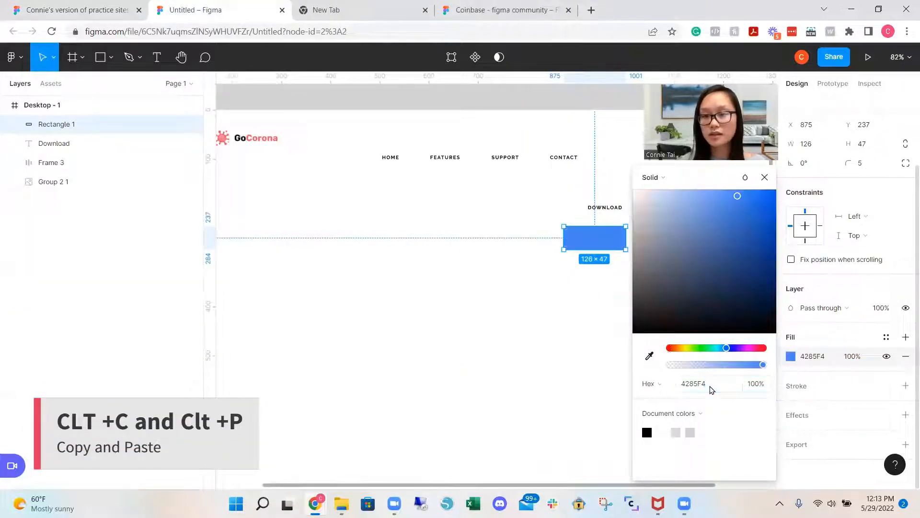
pyautogui.click(603, 370)
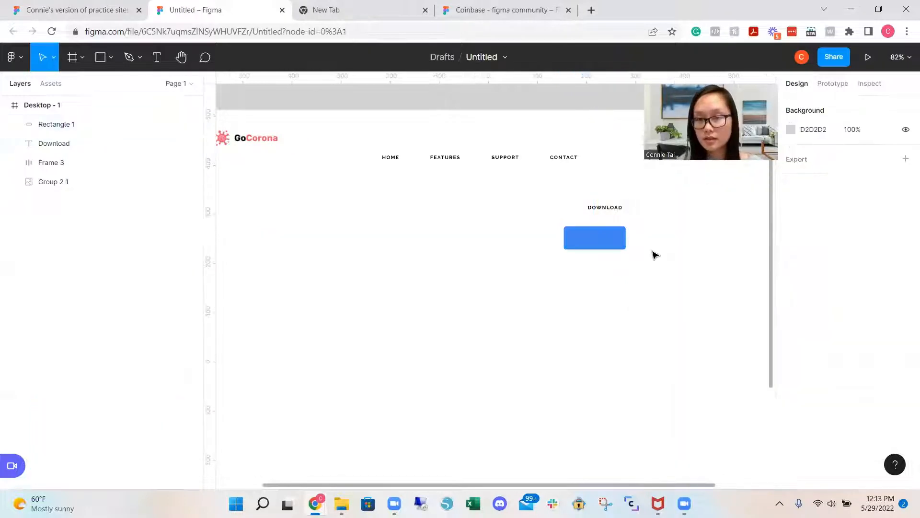
# - Cut and paste the Download label to bring it in front of the blue rectangle, and centre it there at X 903, Y 254
pyautogui.click(612, 210)
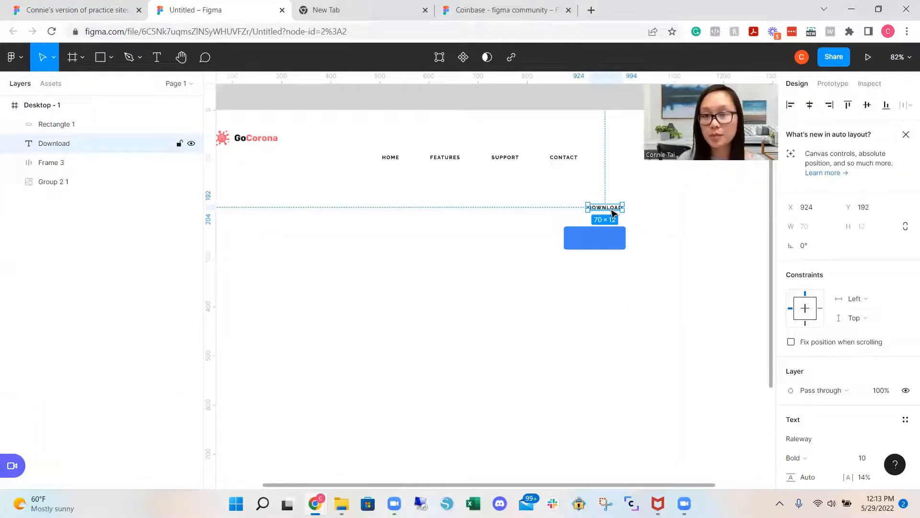
pyautogui.moveTo(614, 212); pyautogui.dragTo(607, 196)
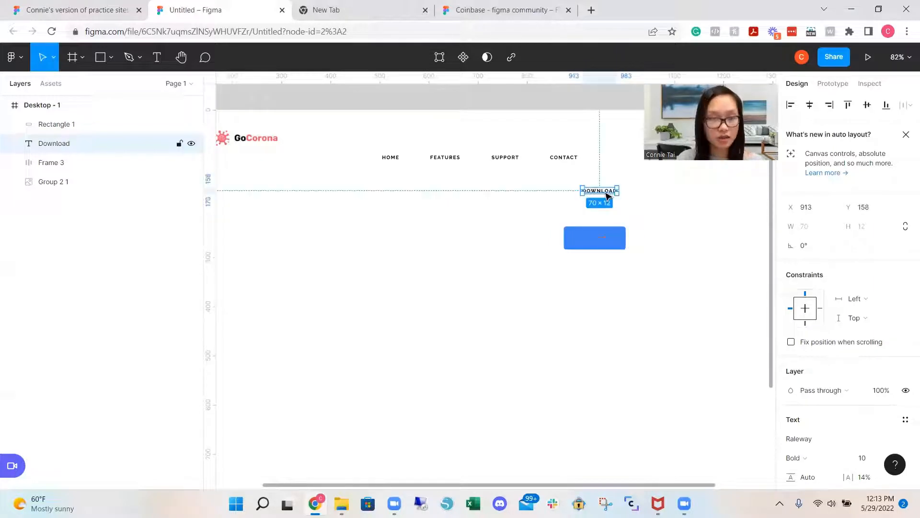
pyautogui.press('Delete')
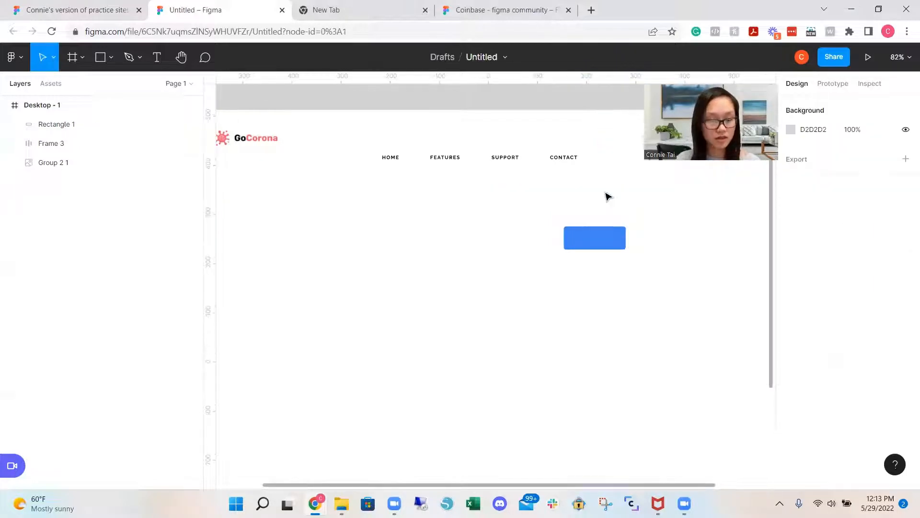
pyautogui.hotkey('ctrl', 'v')
pyautogui.moveTo(606, 197); pyautogui.dragTo(602, 240)
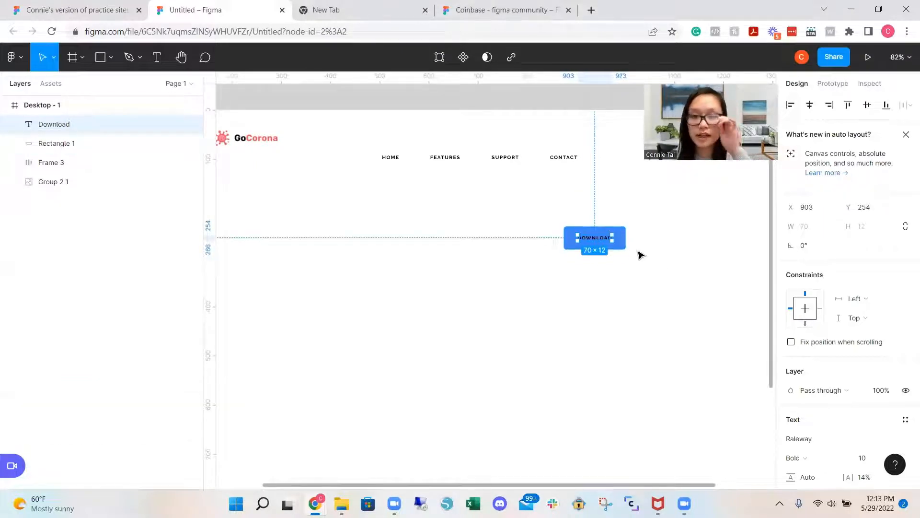
# - Change the Download label's text fill to white from the document colours
pyautogui.scroll(-5, 835, 353)
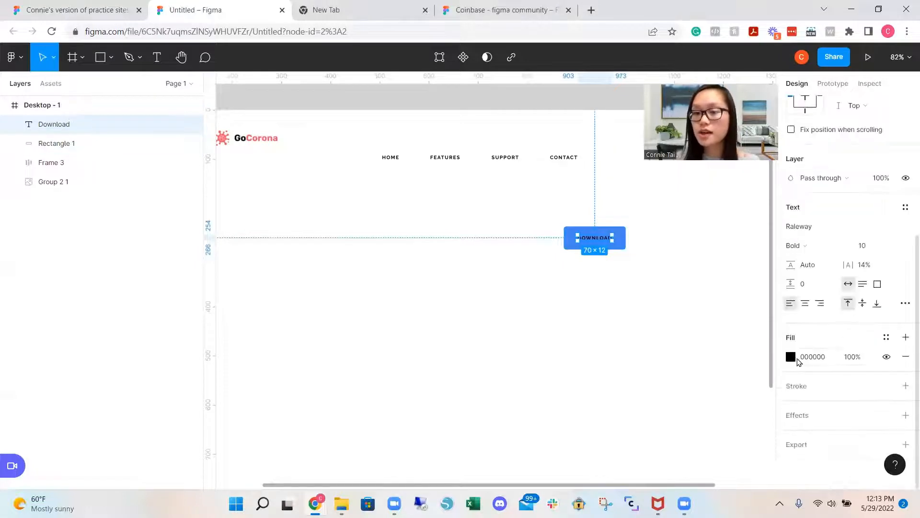
pyautogui.click(797, 360)
pyautogui.click(791, 357)
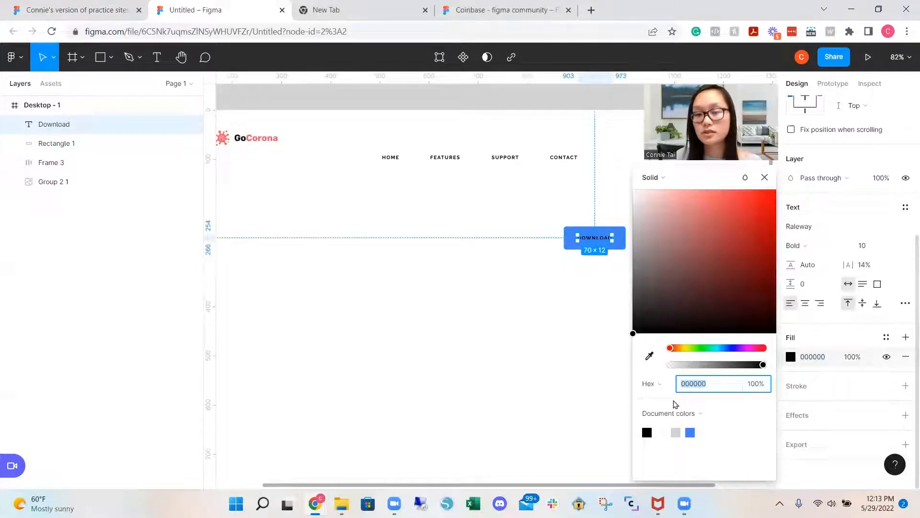
pyautogui.click(662, 432)
pyautogui.click(618, 326)
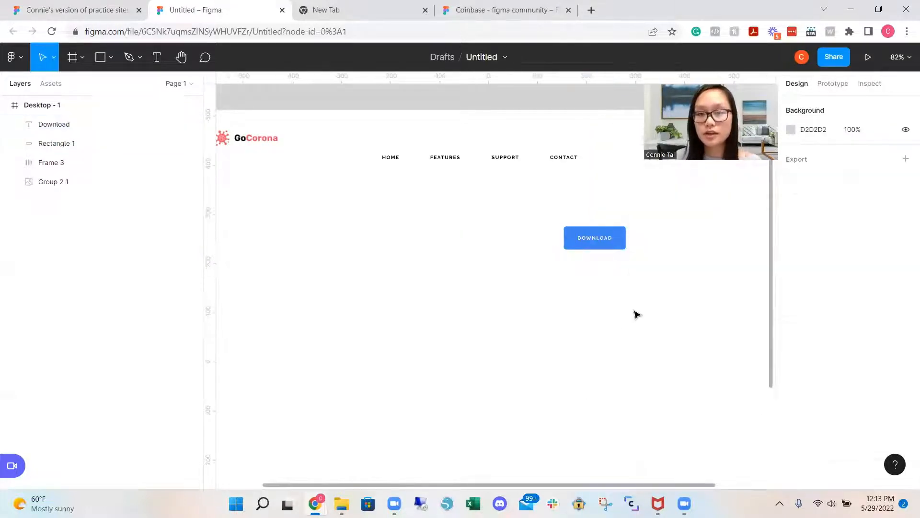
# - Place the Download button at the header's right end, about X 1264, Y 67, and group its label with the blue rectangle
pyautogui.scroll(1, 634, 310)
pyautogui.moveTo(721, 247); pyautogui.dragTo(674, 213)
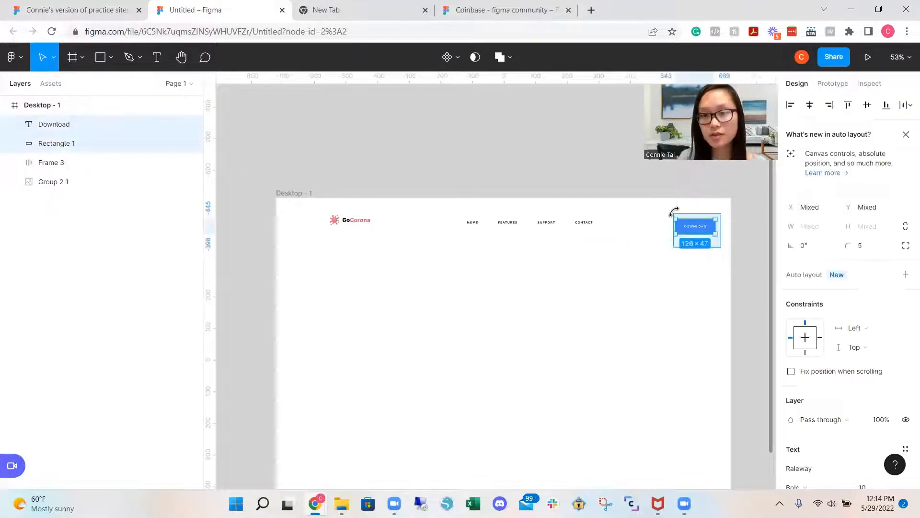
pyautogui.hotkey('ctrl', 'g')
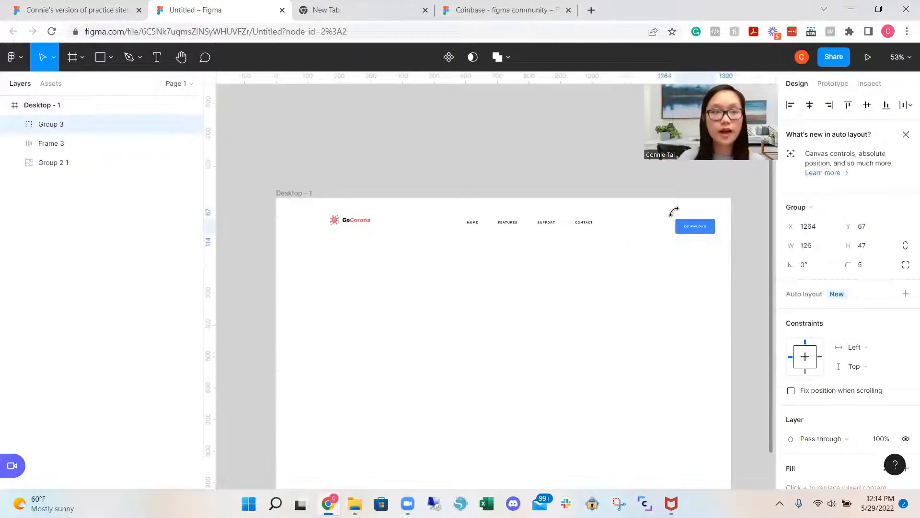
# - Rename the new group of label and rectangle as "download button"
pyautogui.doubleClick(62, 125)
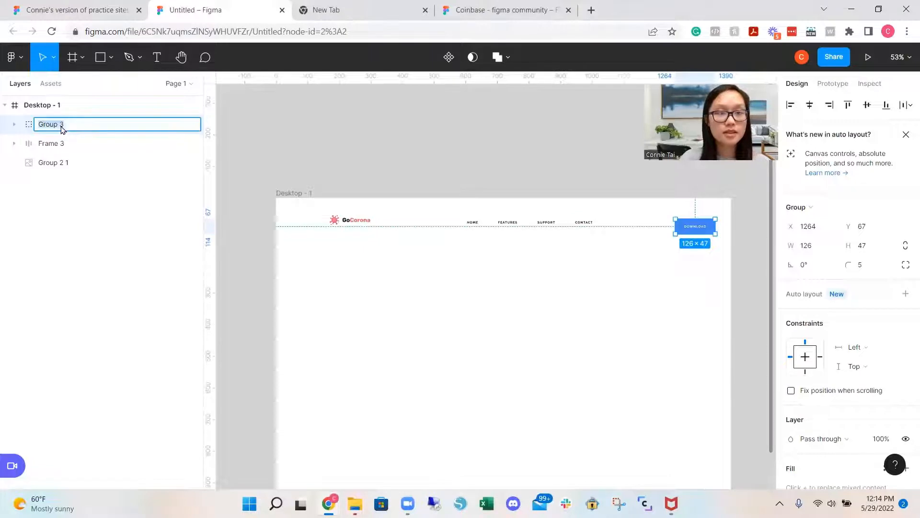
pyautogui.write('b')
pyautogui.press('BackSpace')
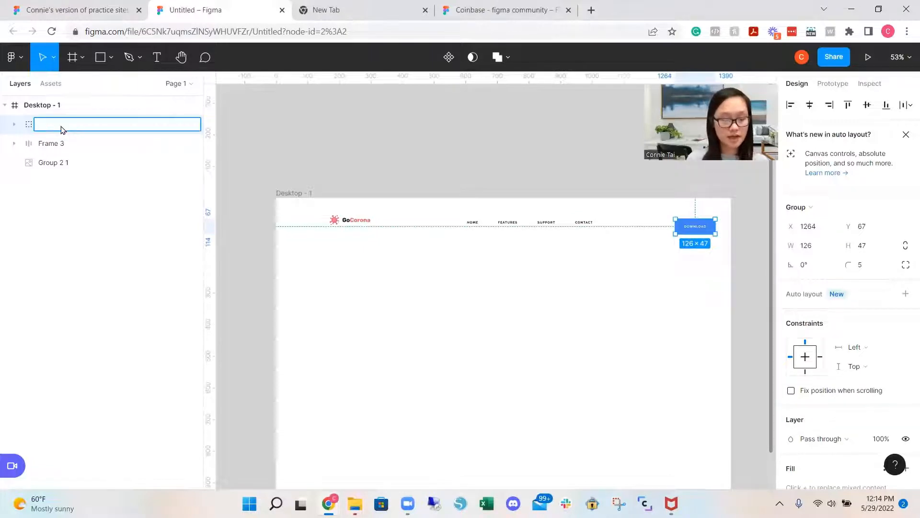
pyautogui.write('download button')
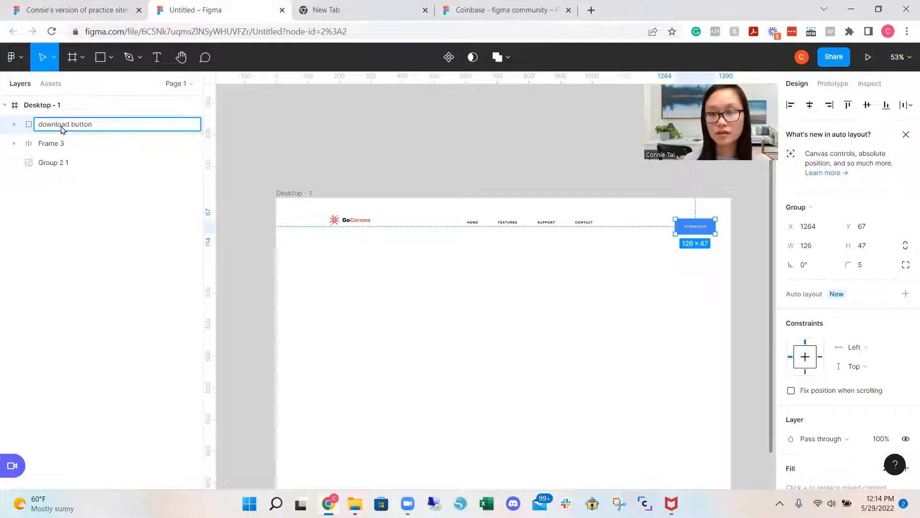
pyautogui.press('Return')
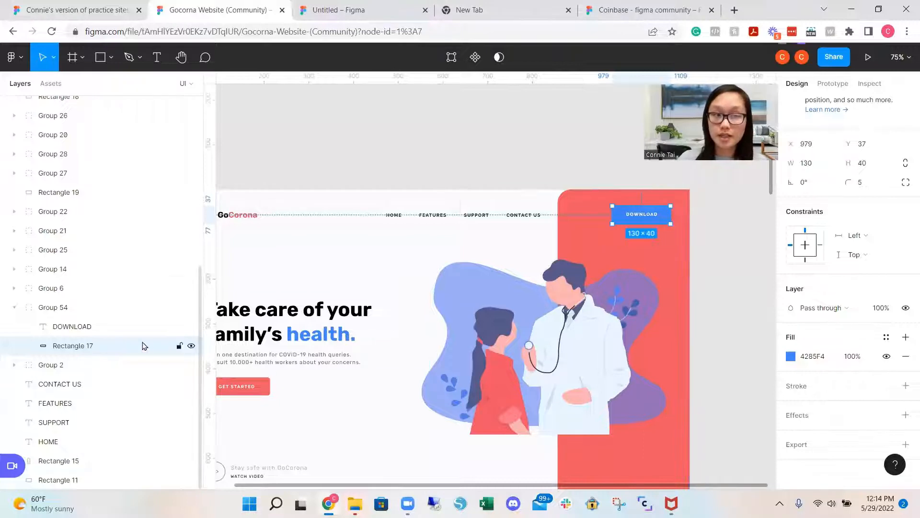
# - Examine how the layers are named and grouped in the Gocorna Website community file, and return to the Untitled file
pyautogui.scroll(6, 144, 346)
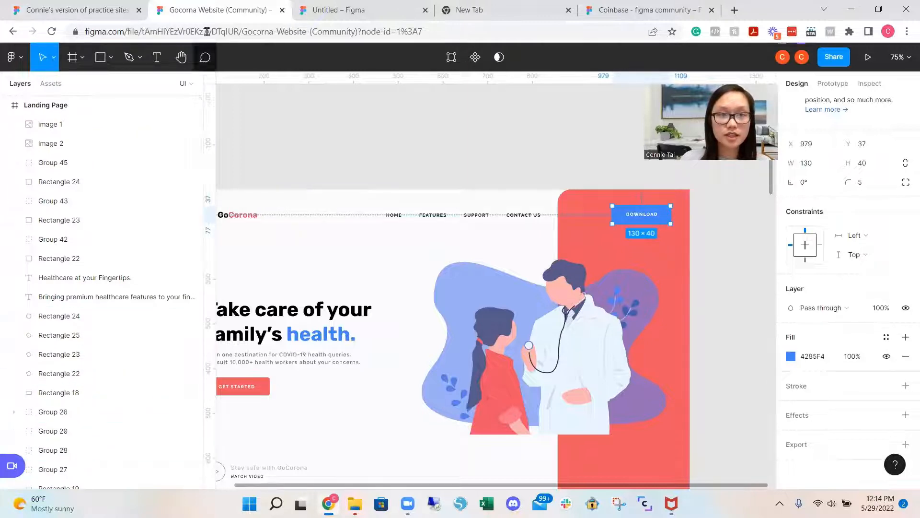
pyautogui.moveTo(207, 9); pyautogui.dragTo(296, 2)
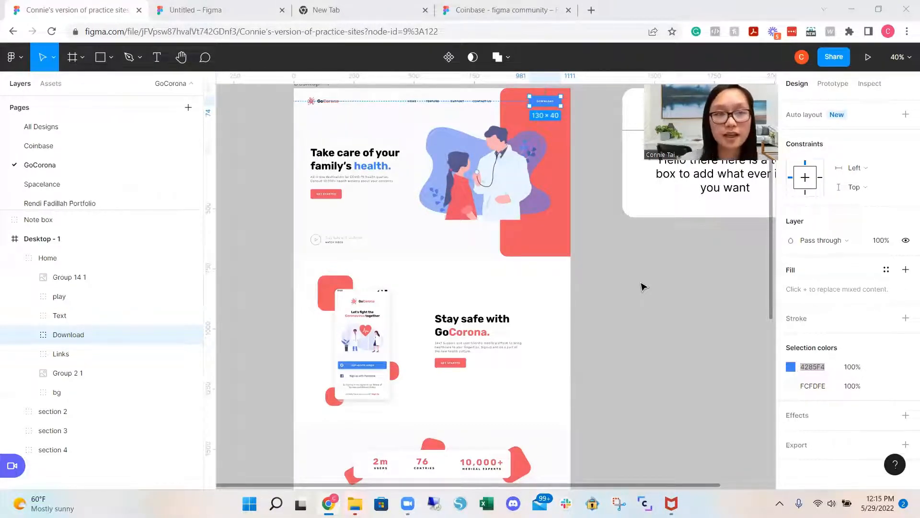
pyautogui.click(202, 12)
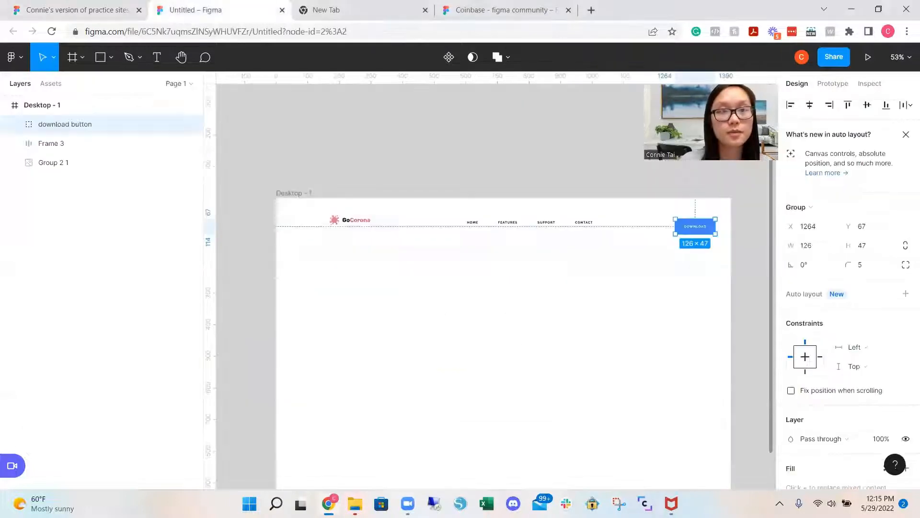
# - Group the logo, navigation labels and Download button, apply horizontal auto layout to the group, and shift the whole header slightly left
pyautogui.click(484, 358)
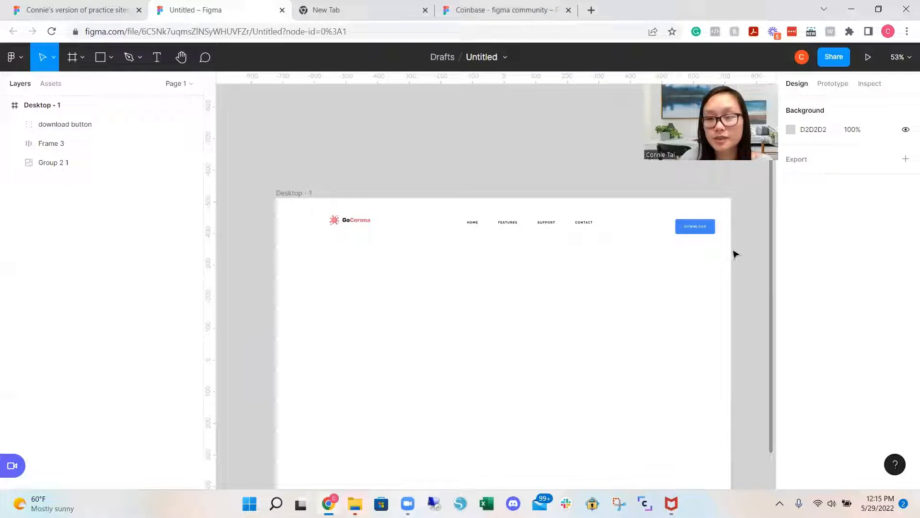
pyautogui.moveTo(734, 250); pyautogui.dragTo(292, 206)
pyautogui.hotkey('ctrl', 'g')
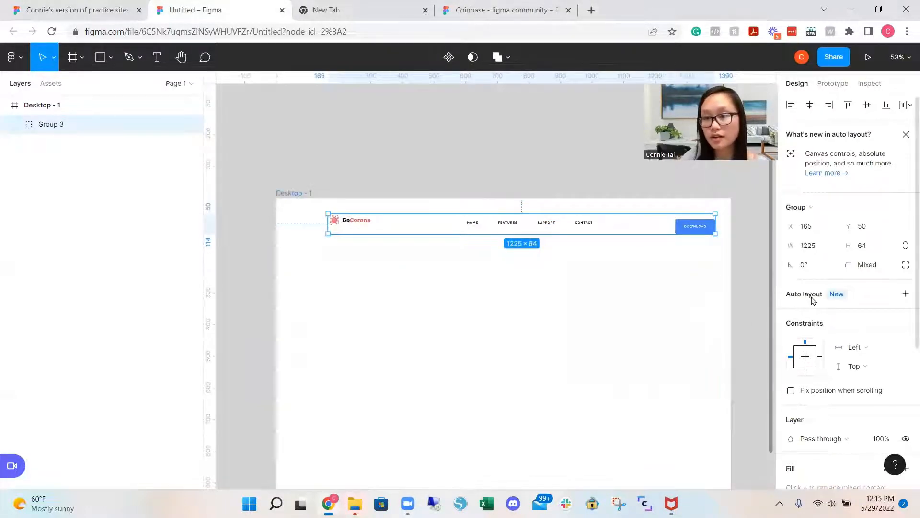
pyautogui.hotkey('shift', 'a')
pyautogui.click(553, 300)
pyautogui.click(681, 224)
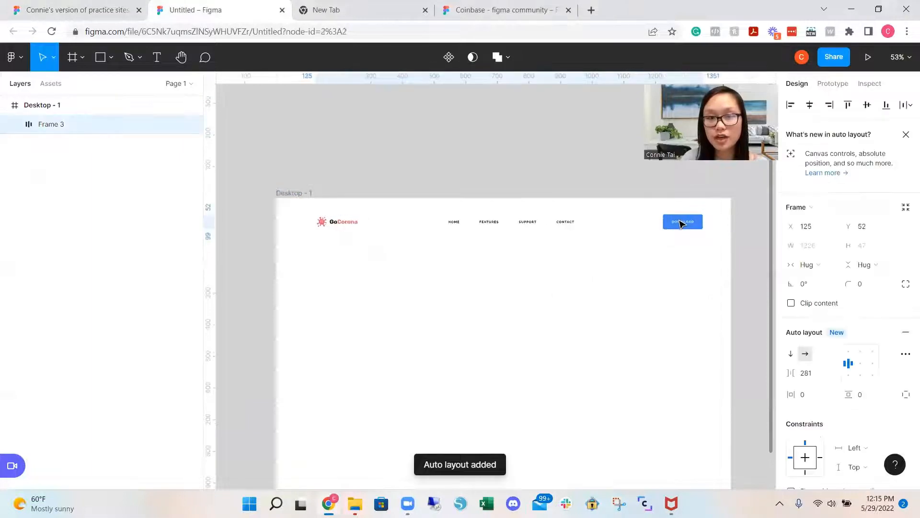
pyautogui.click(658, 331)
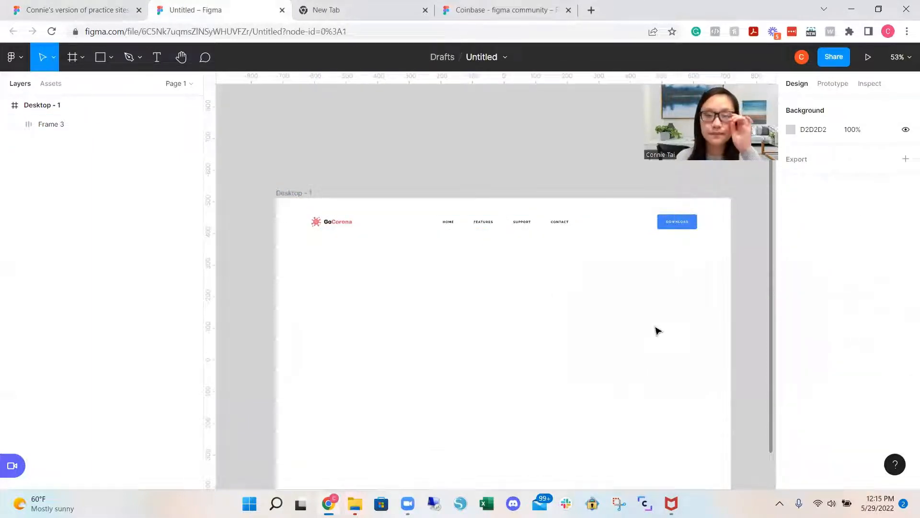
pyautogui.scroll(-1, 657, 331)
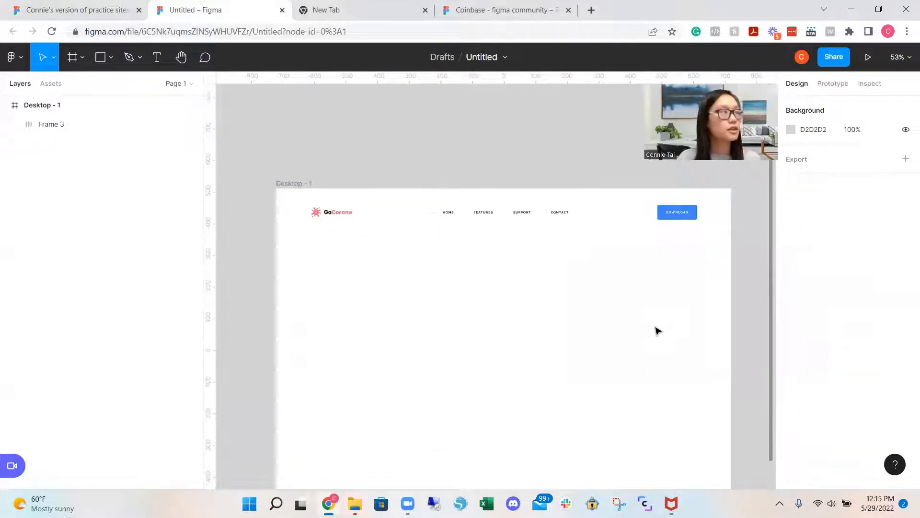
# - Inspect the text settings of the "Take care of your family's health." headline in the practice sites reference file
pyautogui.click(87, 15)
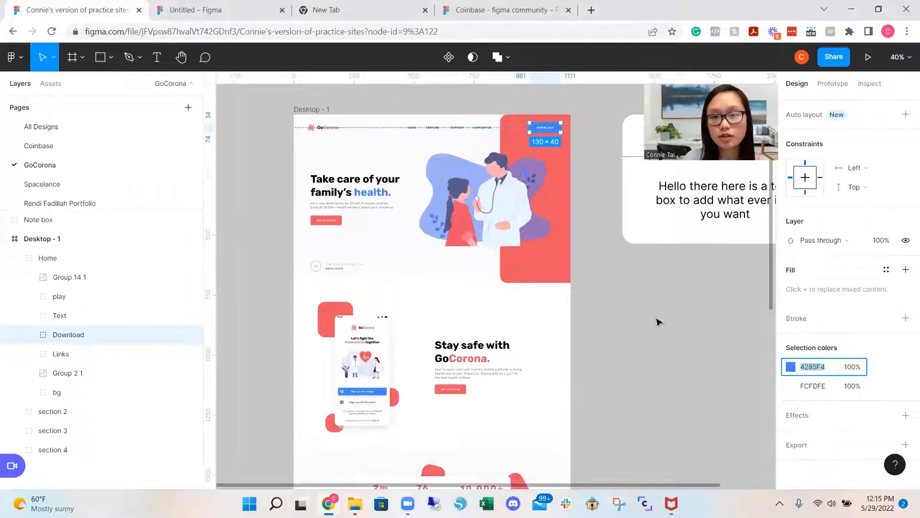
pyautogui.click(658, 314)
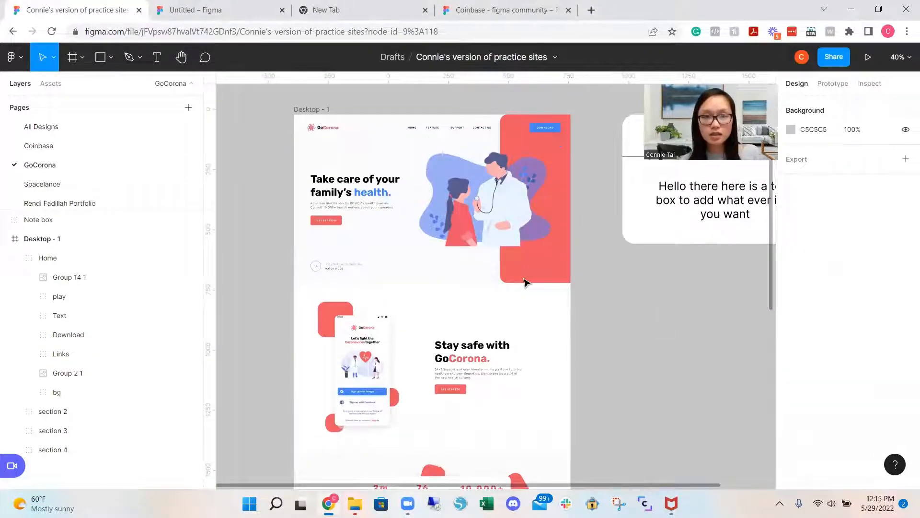
pyautogui.doubleClick(379, 181)
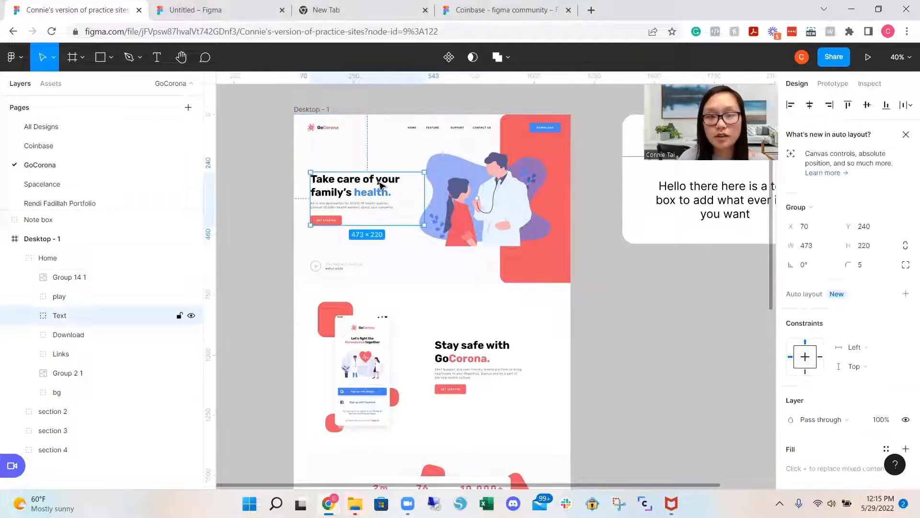
pyautogui.doubleClick(378, 181)
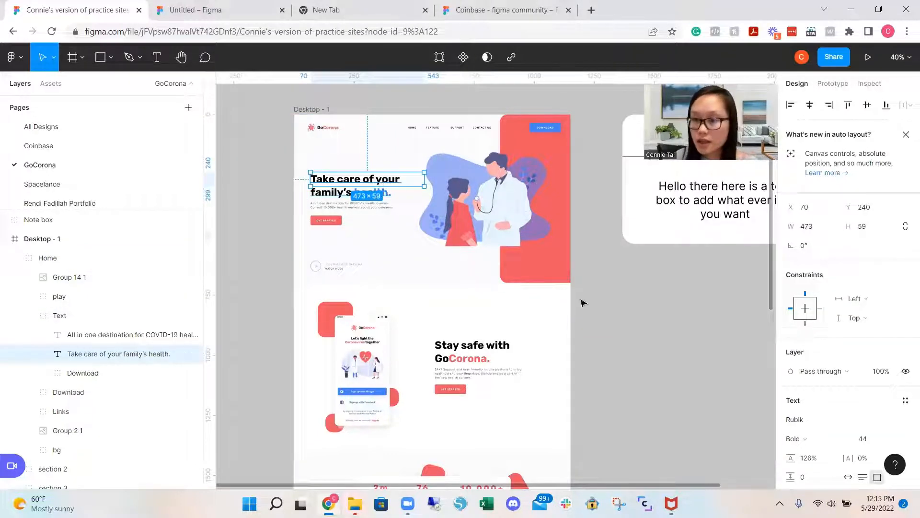
pyautogui.scroll(-3, 824, 331)
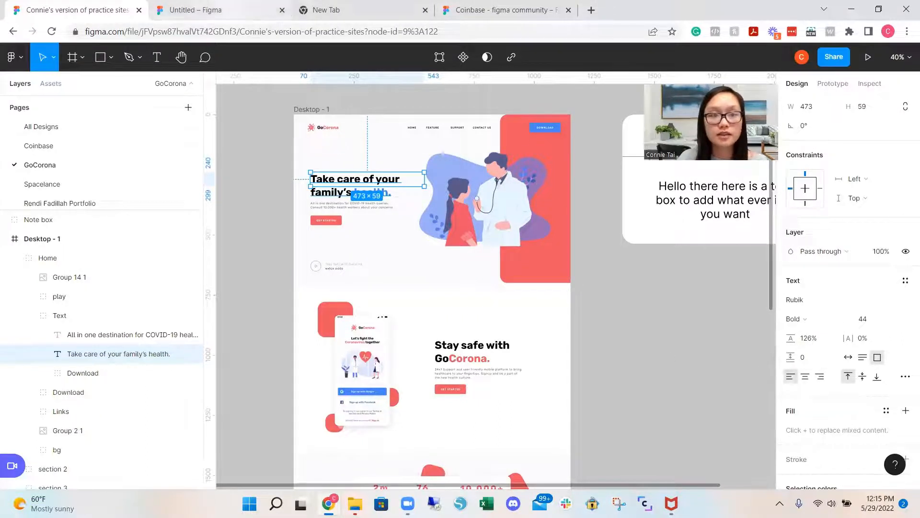
# - In the Untitled file, draw a text box about 400 × 229 below the header and set its font size to 44
pyautogui.click(215, 9)
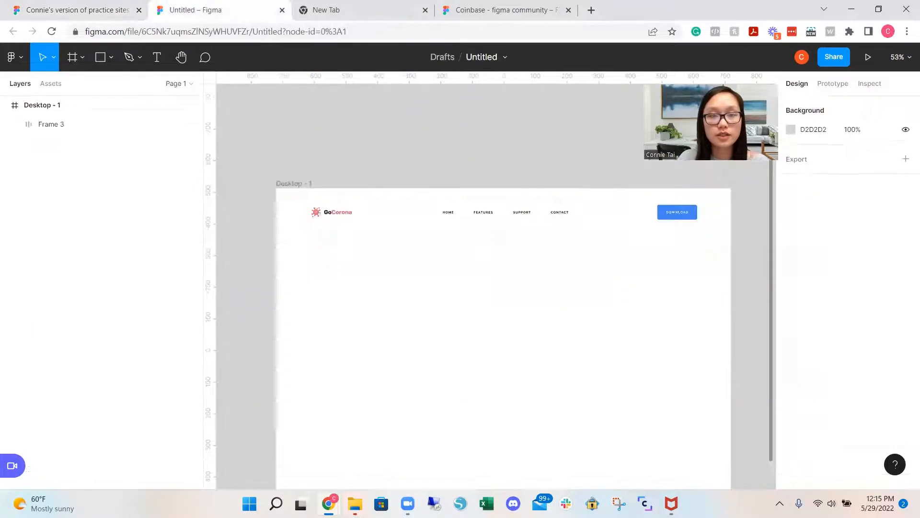
pyautogui.click(156, 57)
pyautogui.moveTo(347, 277); pyautogui.dragTo(475, 350)
pyautogui.scroll(-3, 806, 388)
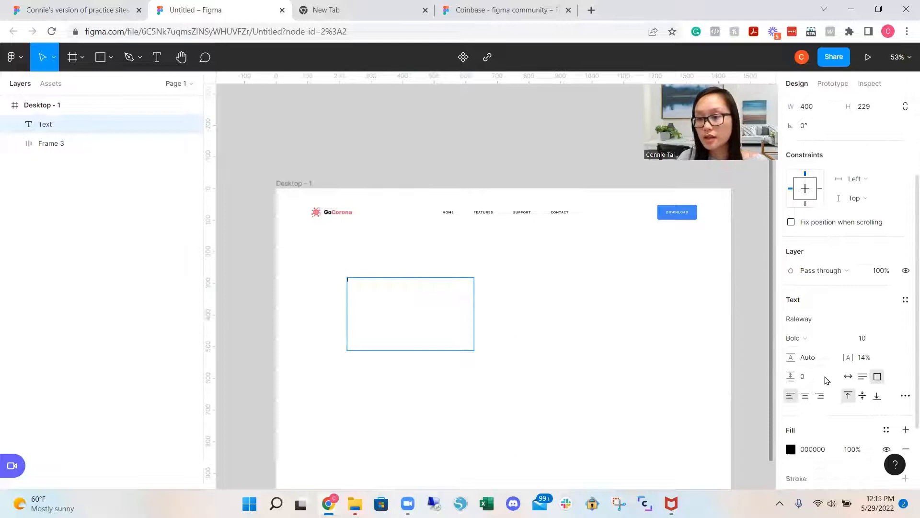
pyautogui.click(870, 339)
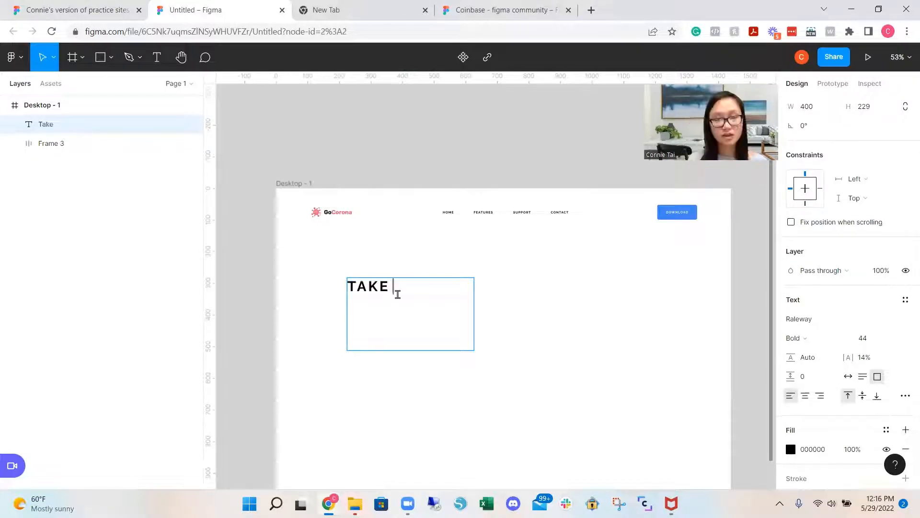
# - Enter "Take care of you family's health." as the headline in the new text box
pyautogui.write('Take care of y')
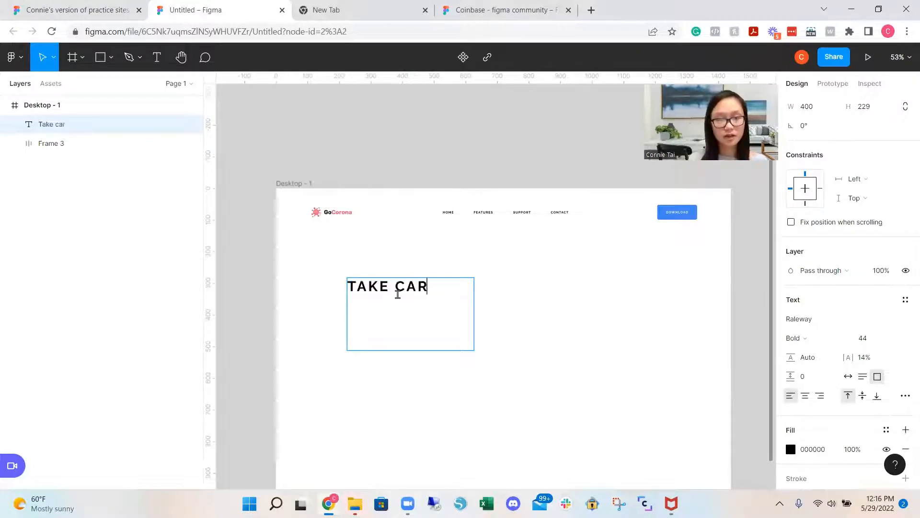
pyautogui.write('ou fam')
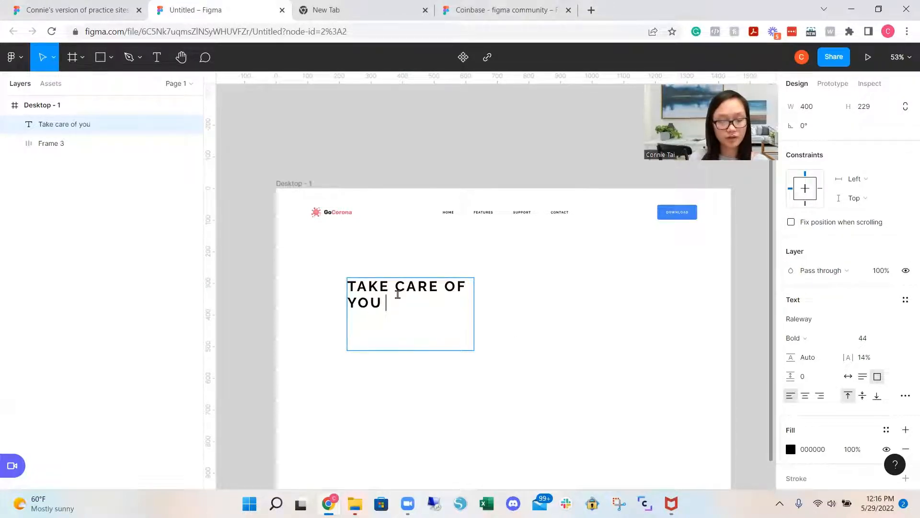
pyautogui.write('il')
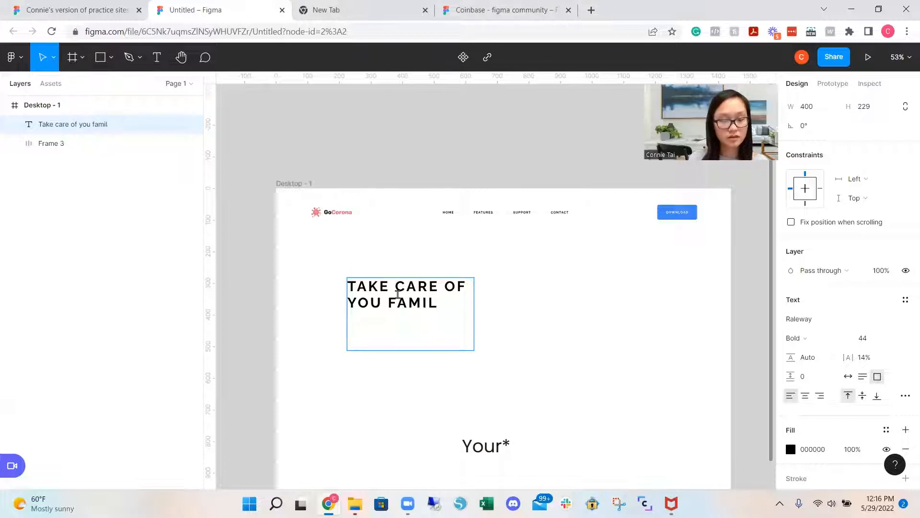
pyautogui.write('ies')
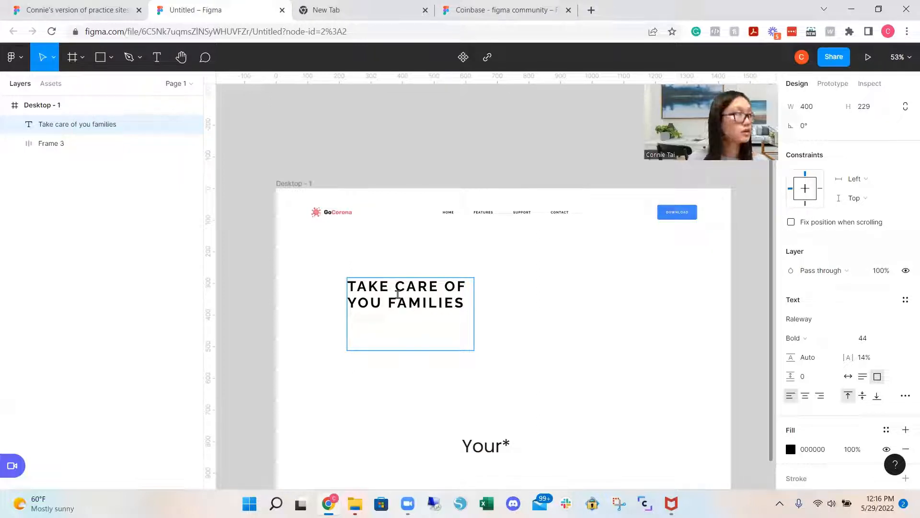
pyautogui.press('BackSpace')
pyautogui.press('BackSpace')
pyautogui.press('BackSpace')
pyautogui.press('BackSpace')
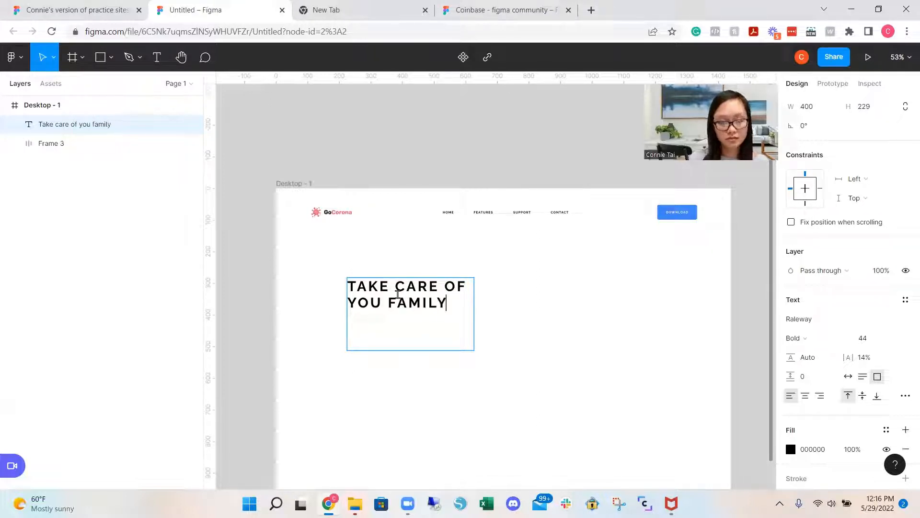
pyautogui.write("y's health")
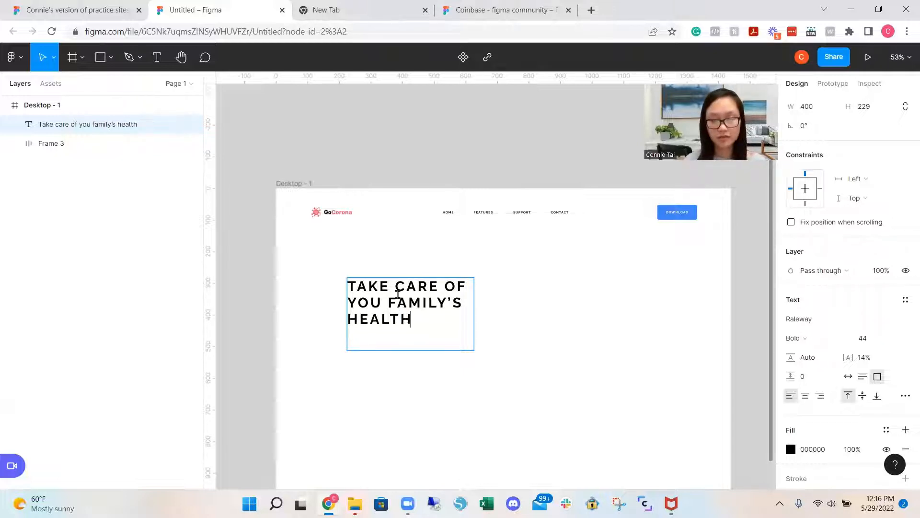
pyautogui.write('.')
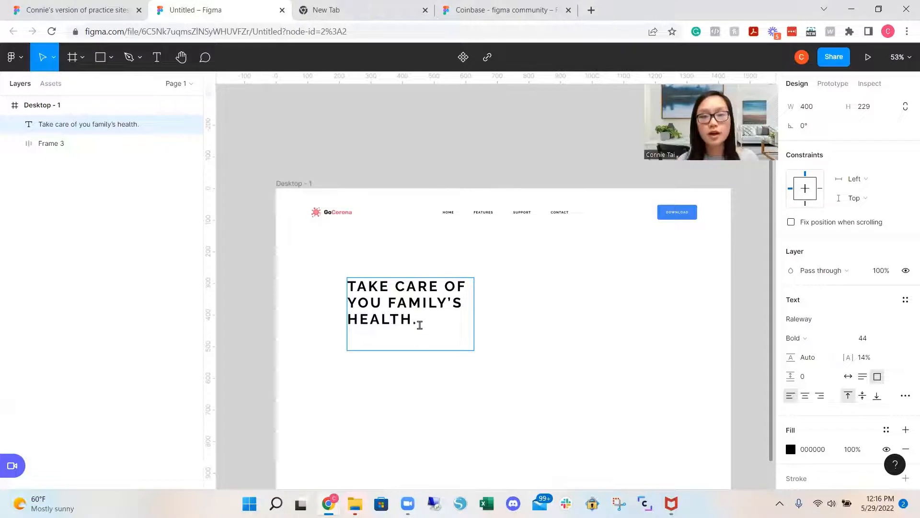
# - Set the whole headline to title case with a letter spacing of 0%
pyautogui.hotkey('ctrl', 'a')
pyautogui.scroll(-2, 845, 409)
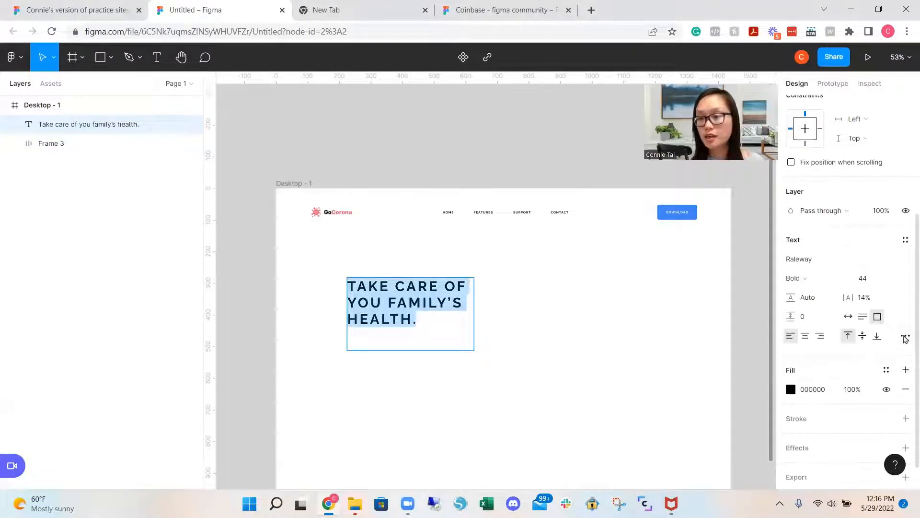
pyautogui.click(906, 335)
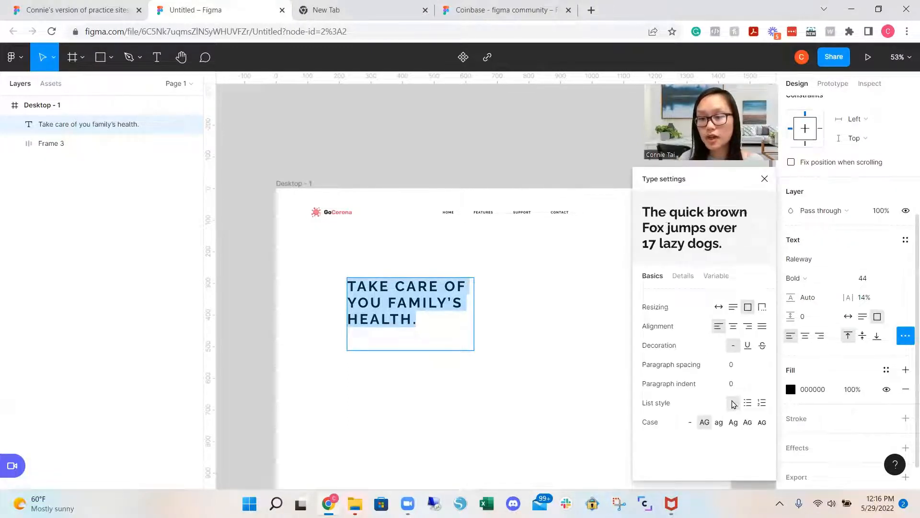
pyautogui.click(734, 423)
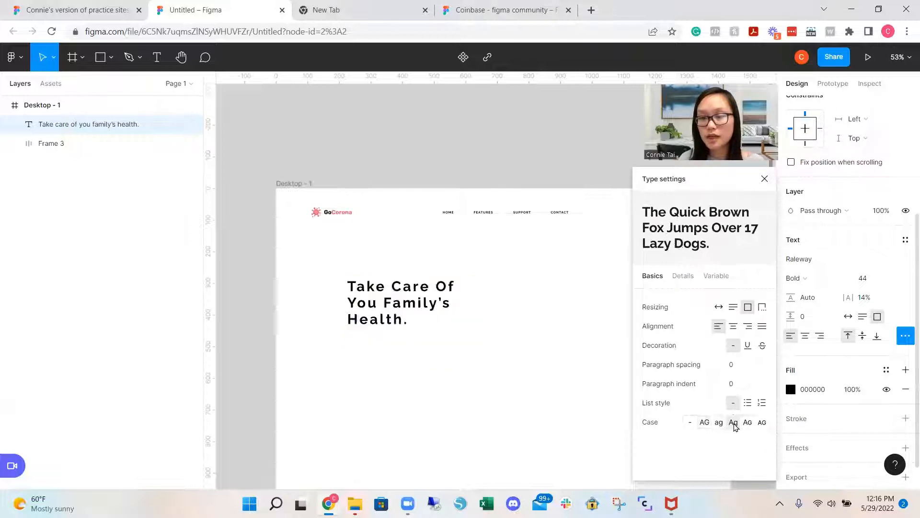
pyautogui.click(863, 297)
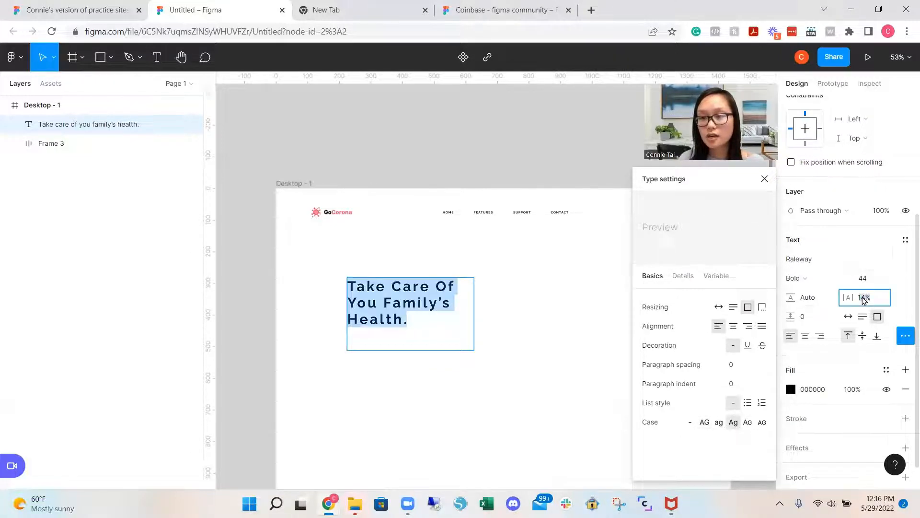
pyautogui.write('0')
pyautogui.press('Return')
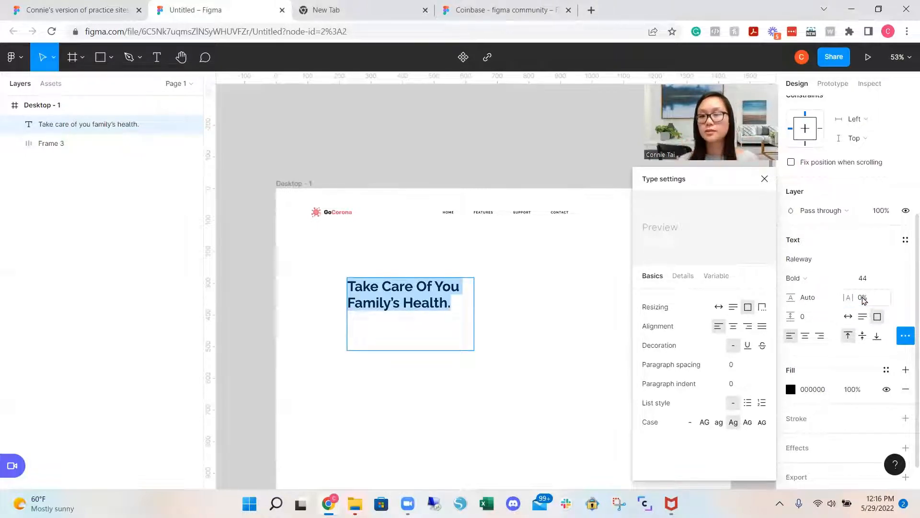
# - Set the headline's line height to 126%, as in the reference design, and its resizing to auto height
pyautogui.click(807, 298)
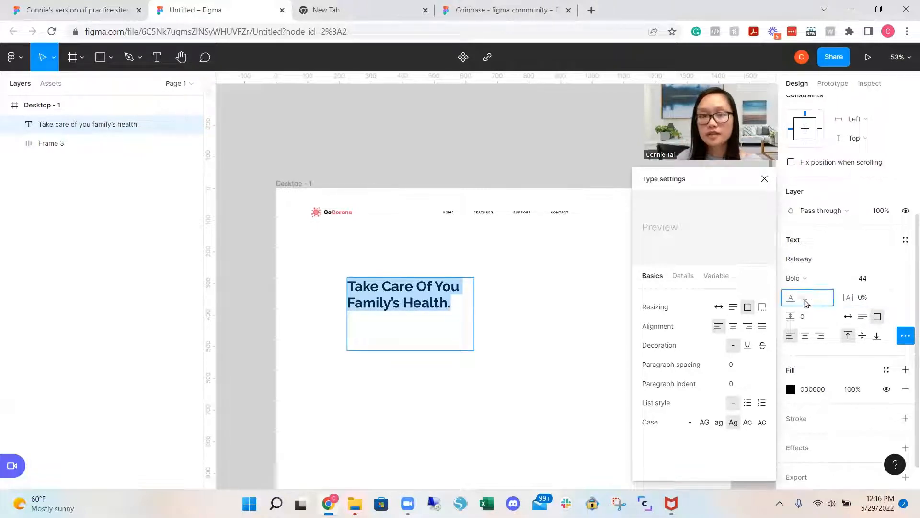
pyautogui.click(89, 14)
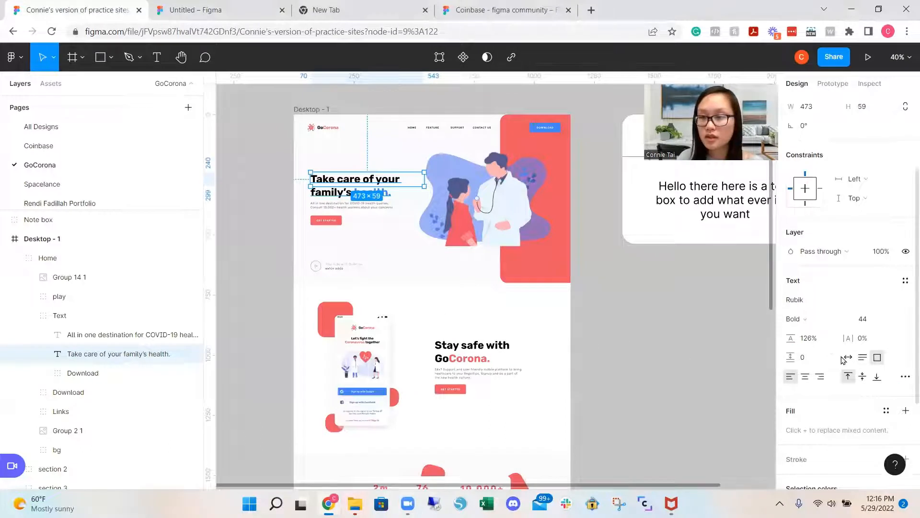
pyautogui.click(201, 10)
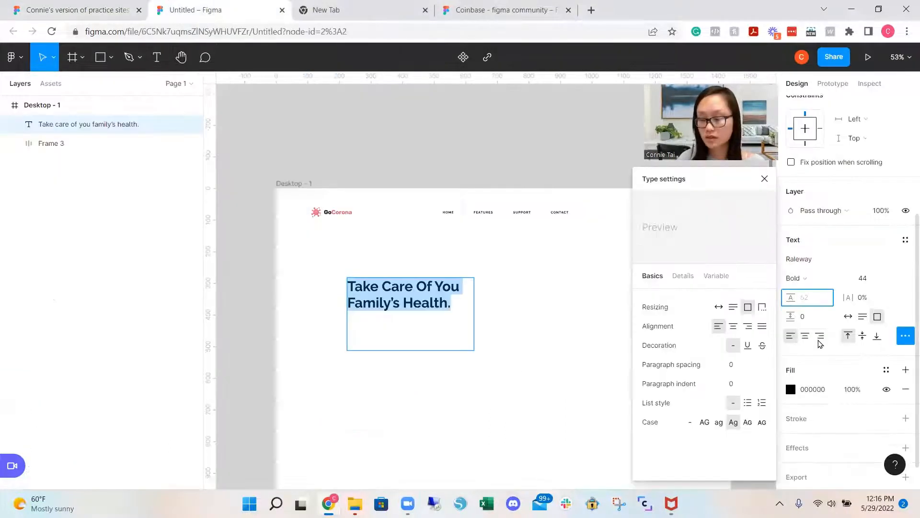
pyautogui.write('126')
pyautogui.press('Return')
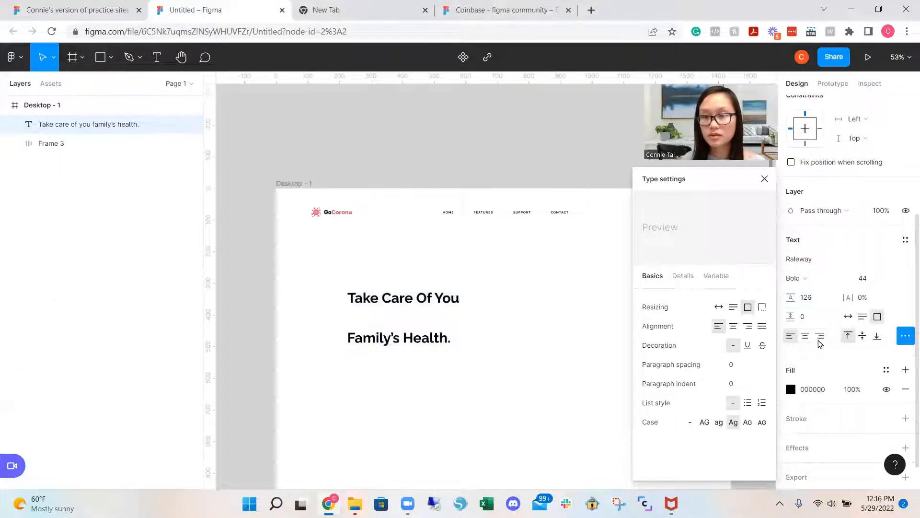
pyautogui.click(822, 298)
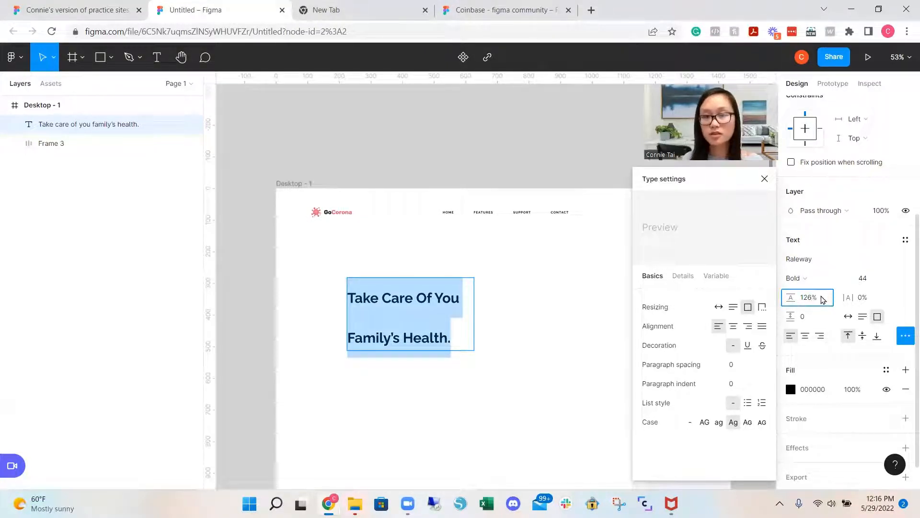
pyautogui.write('126%')
pyautogui.press('Return')
pyautogui.doubleClick(430, 280)
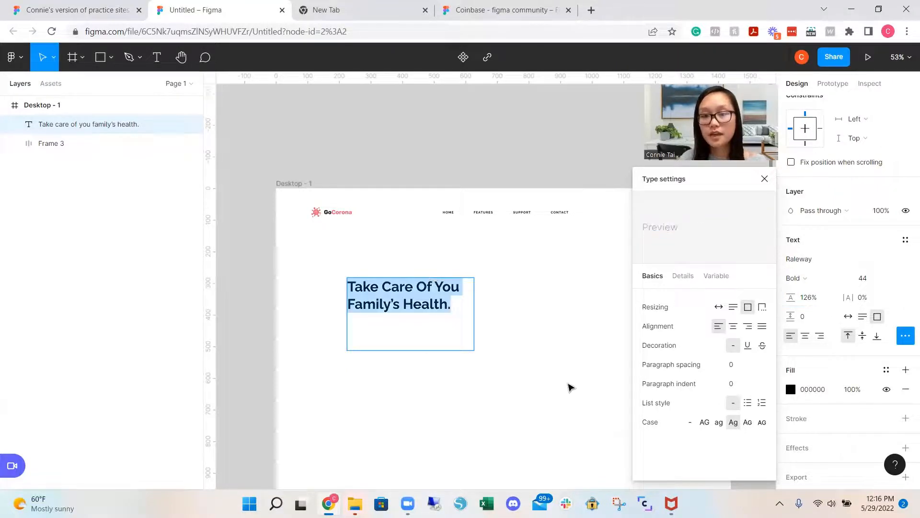
pyautogui.click(733, 308)
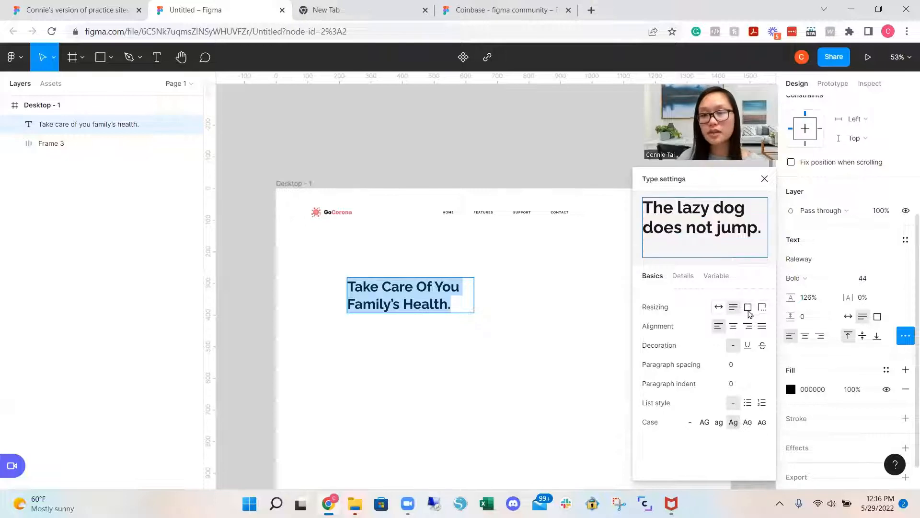
# - Check the hero paragraph in the reference design and set the Untitled file's paragraph to Regular weight
pyautogui.click(106, 14)
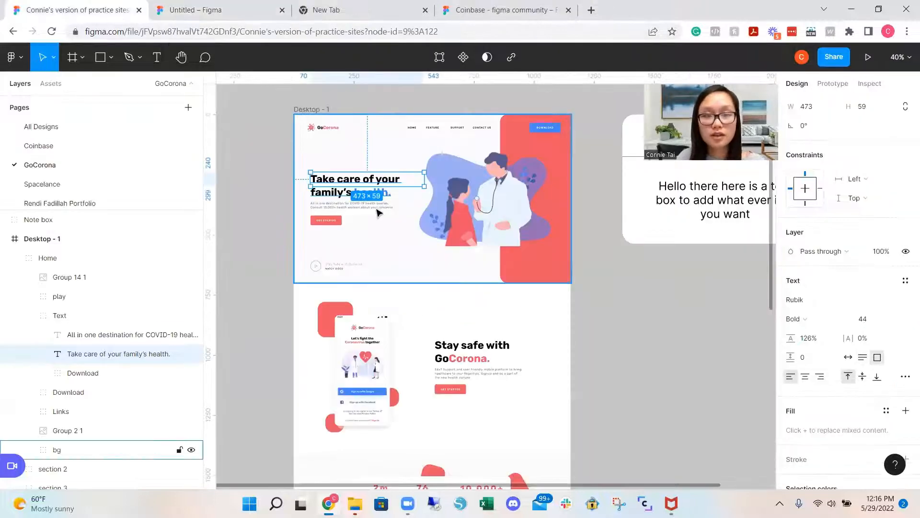
pyautogui.click(135, 335)
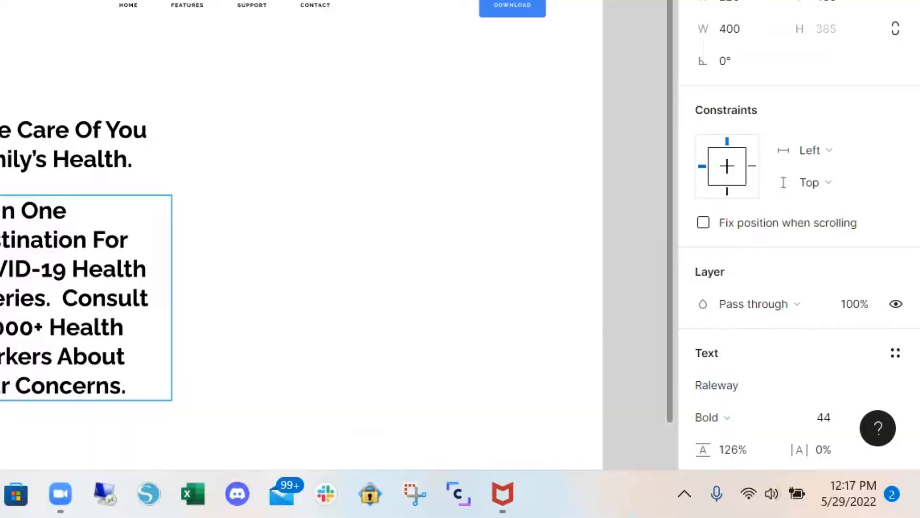
pyautogui.scroll(-3, 798, 306)
pyautogui.click(741, 317)
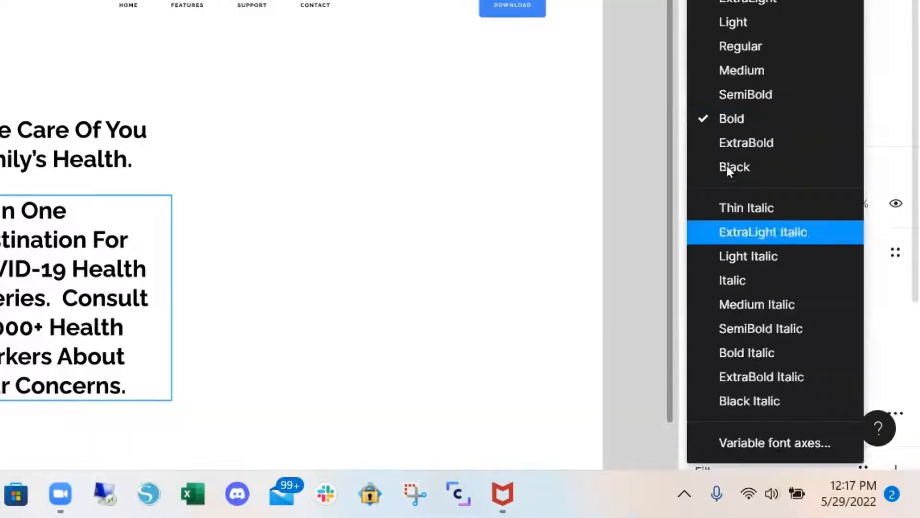
pyautogui.click(751, 49)
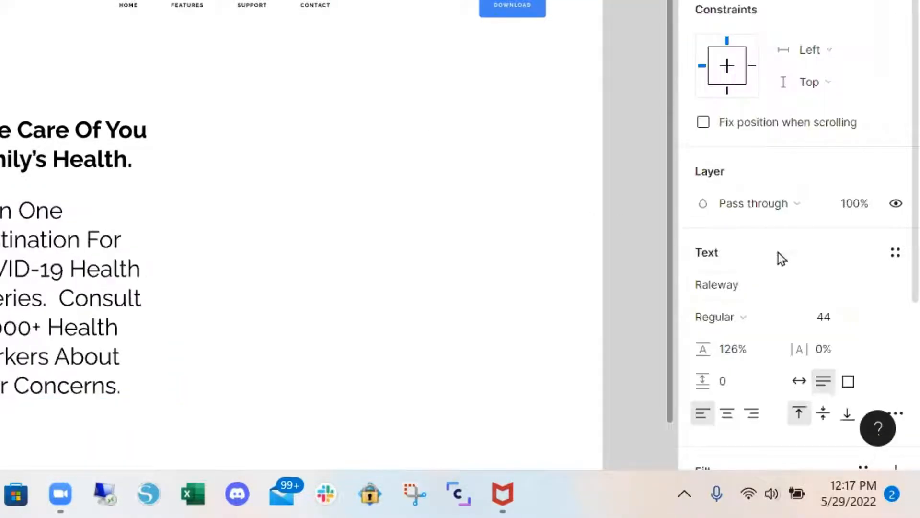
# - Set the whole hero paragraph's font size to 12 and its letter spacing to 8%
pyautogui.click(824, 320)
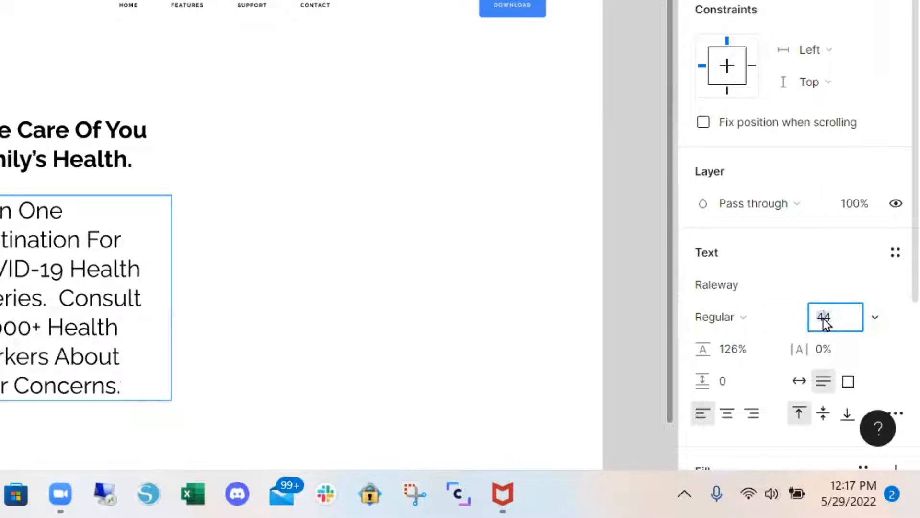
pyautogui.write('12')
pyautogui.press('Return')
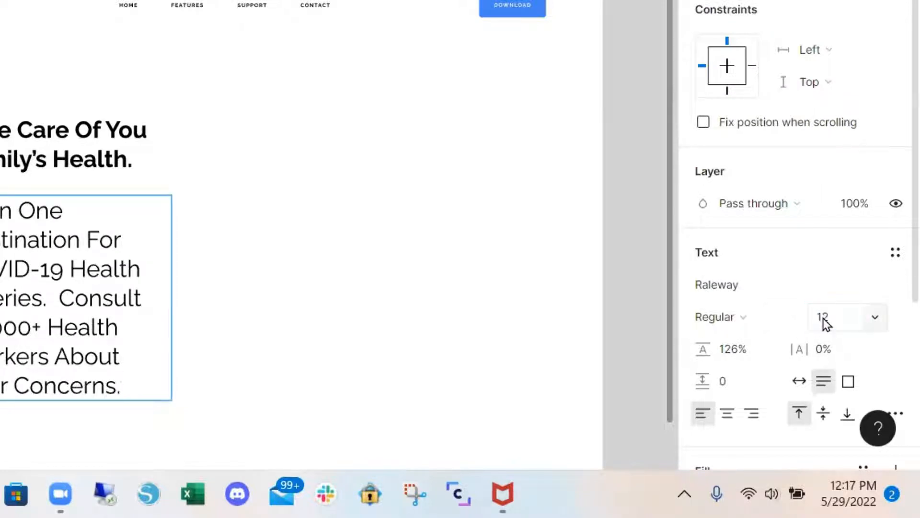
pyautogui.click(824, 349)
pyautogui.write('8')
pyautogui.press('Return')
pyautogui.hotkey('ctrl', 'a')
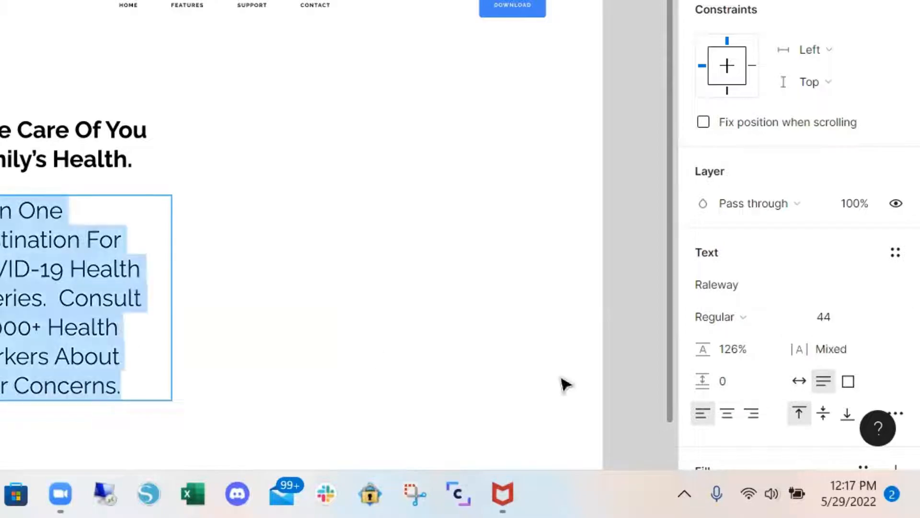
pyautogui.click(821, 317)
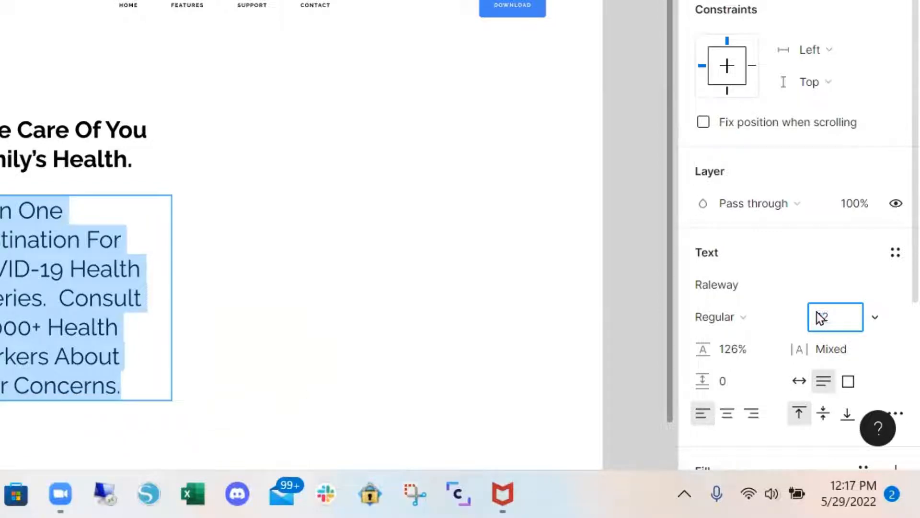
pyautogui.write('12')
pyautogui.press('Return')
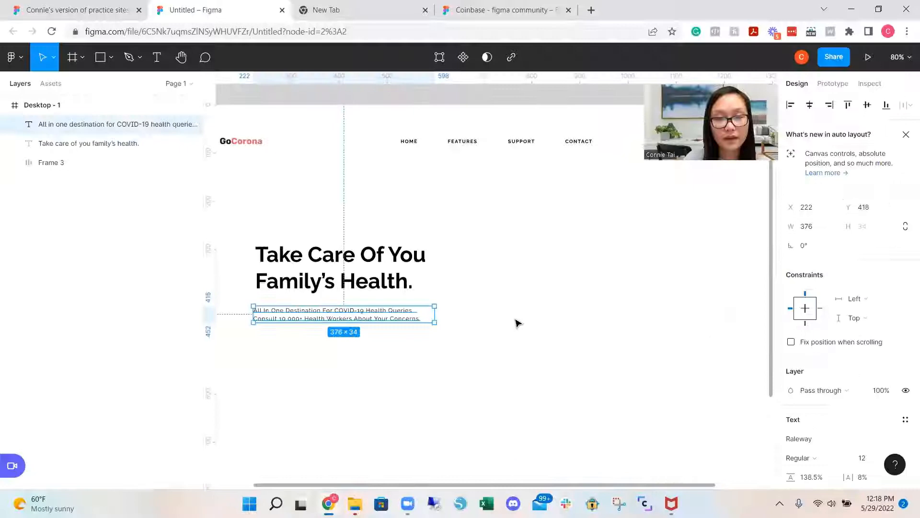
pyautogui.click(516, 320)
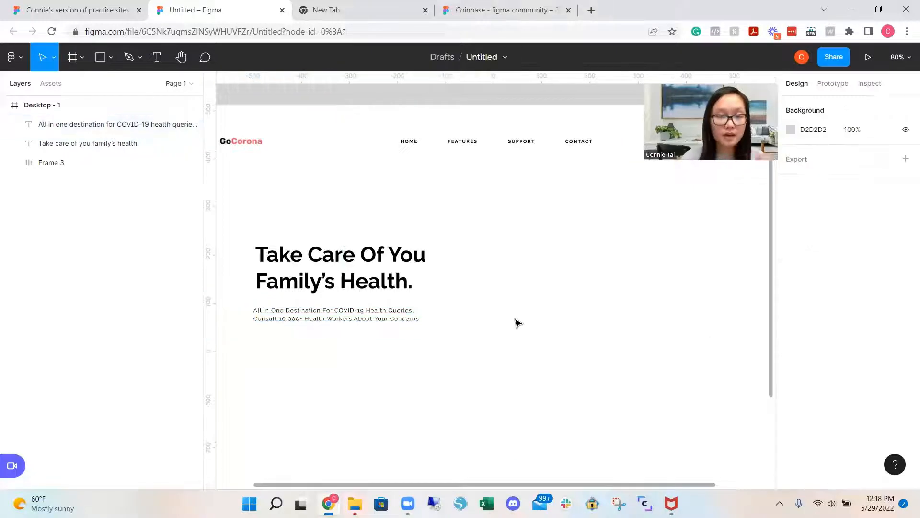
# - Duplicate the header's download button and move the copy out of the header into the empty area beside the headline
pyautogui.scroll(-1, 517, 322)
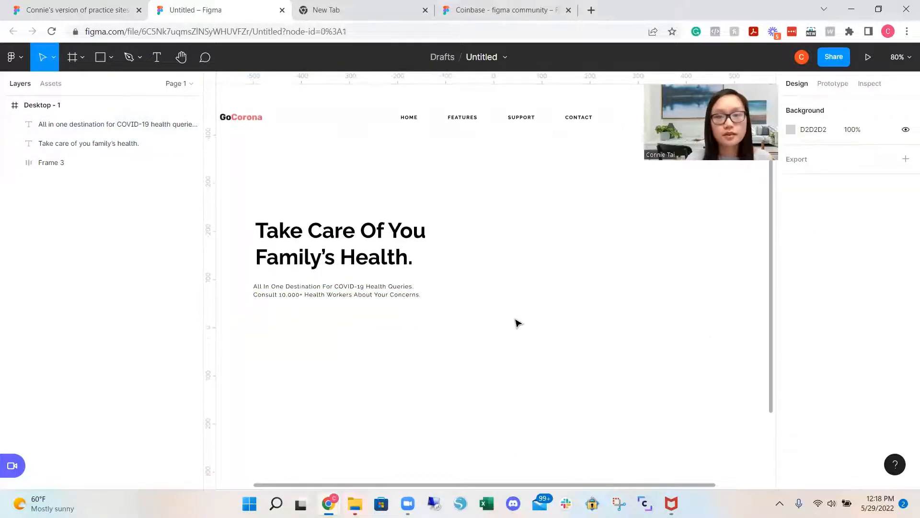
pyautogui.scroll(2, 517, 322)
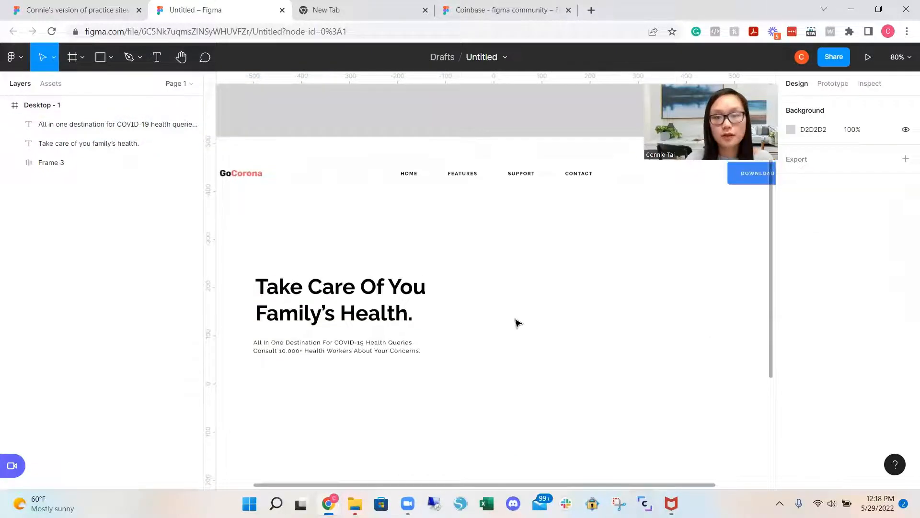
pyautogui.keyDown('ctrl'); pyautogui.click(744, 184); pyautogui.keyUp('ctrl')
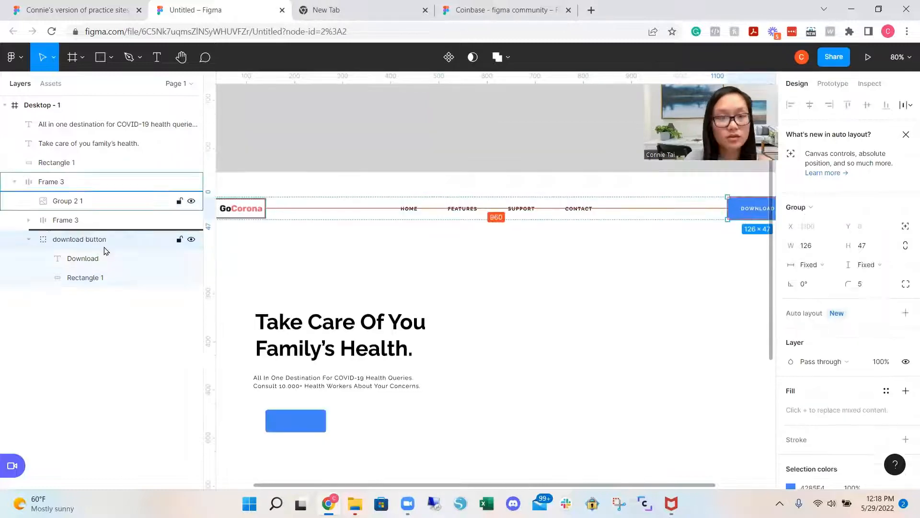
pyautogui.moveTo(105, 247); pyautogui.dragTo(105, 247)
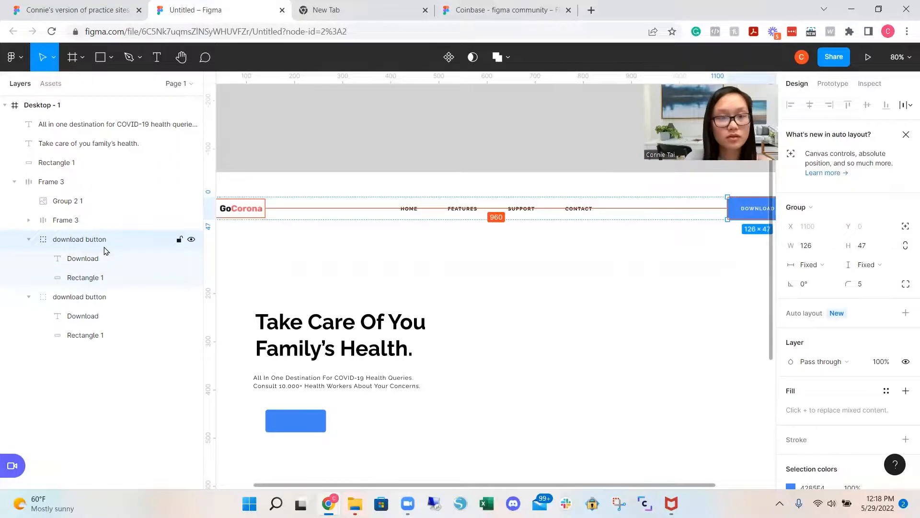
pyautogui.moveTo(765, 217); pyautogui.dragTo(562, 367)
# - Delete the blank blue rectangle below the paragraph and place the duplicated download button there instead
pyautogui.click(295, 420)
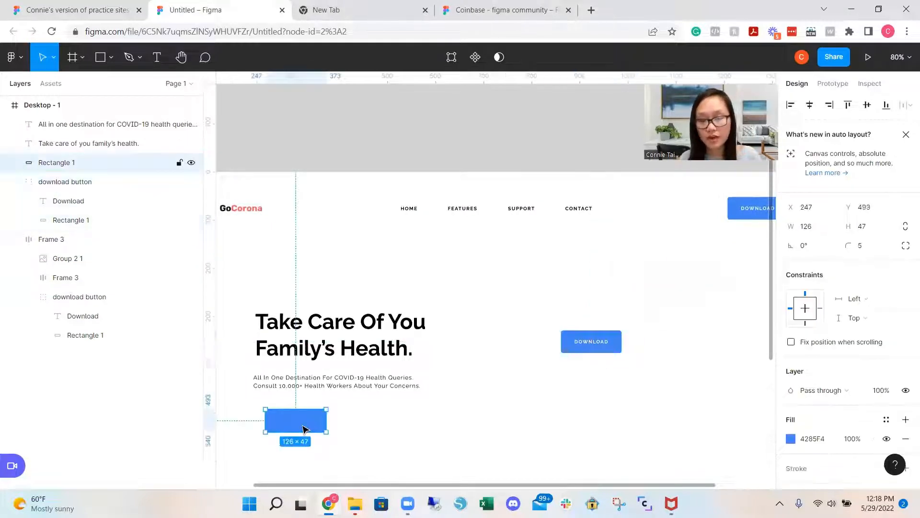
pyautogui.press('Delete')
pyautogui.scroll(-1, 587, 370)
pyautogui.click(587, 335)
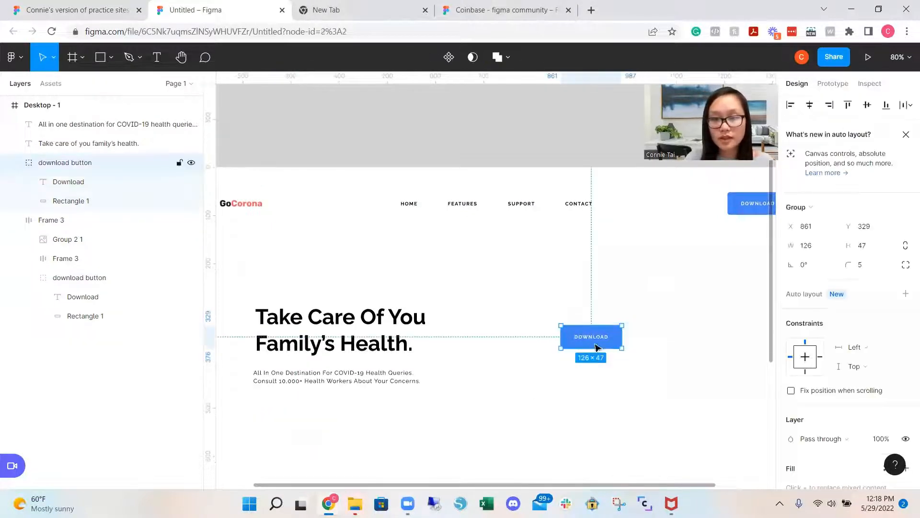
pyautogui.moveTo(590, 337); pyautogui.dragTo(355, 410)
pyautogui.moveTo(296, 417)
pyautogui.mouseDown()
pyautogui.moveTo(277, 413)
pyautogui.moveTo(287, 411)
pyautogui.mouseUp()
# - Change the duplicated button's label to "Get started"
pyautogui.doubleClick(288, 411)
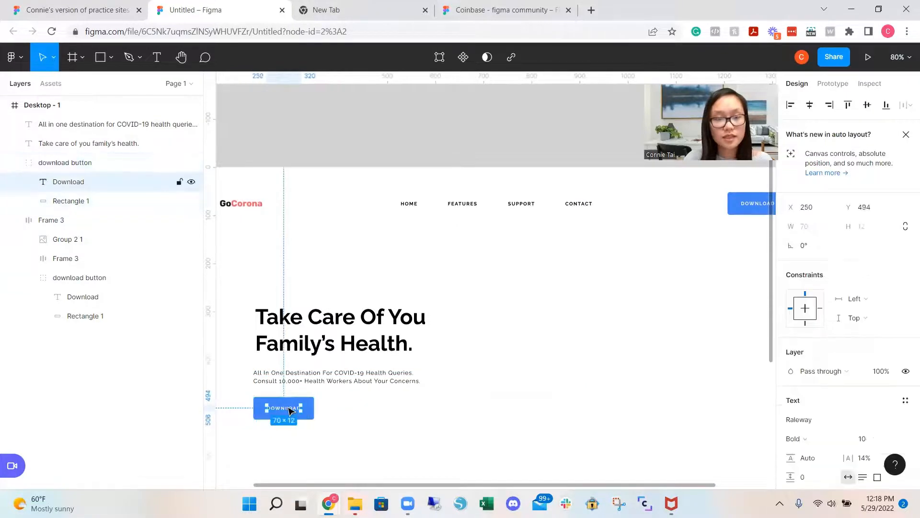
pyautogui.doubleClick(288, 408)
pyautogui.write('Get')
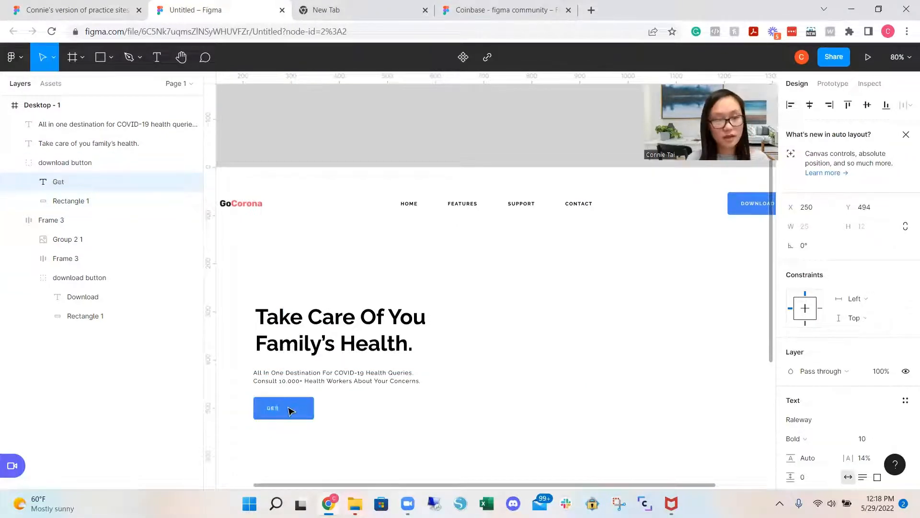
pyautogui.write(' started')
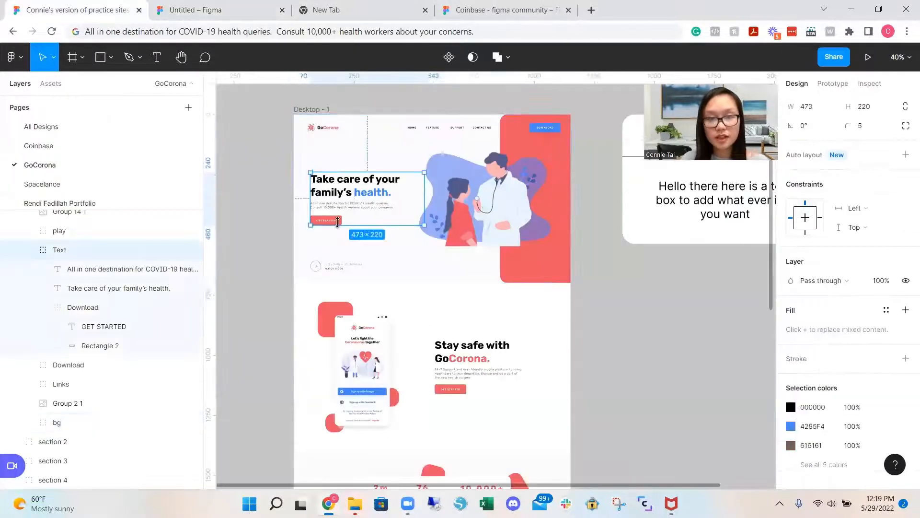
# - Copy the red fill from the reference's get started button and set the new button's rectangle to EC5863
pyautogui.click(338, 222)
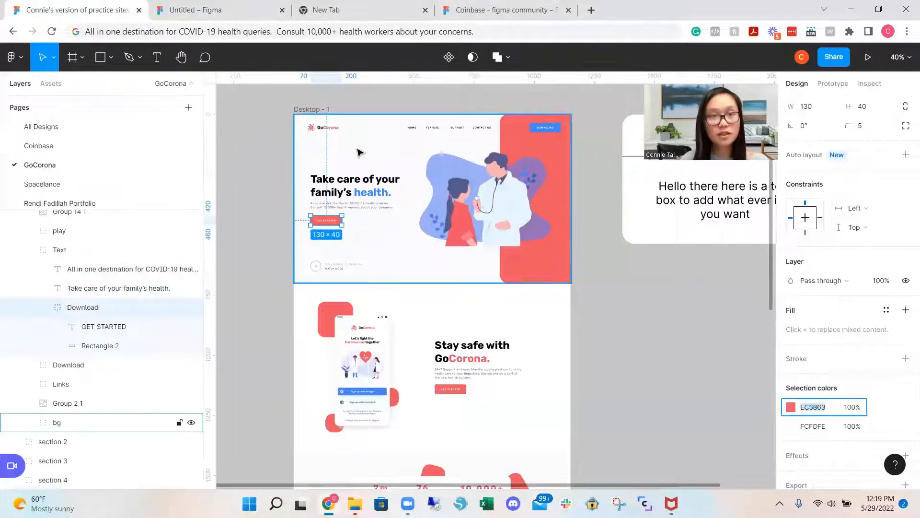
pyautogui.click(194, 15)
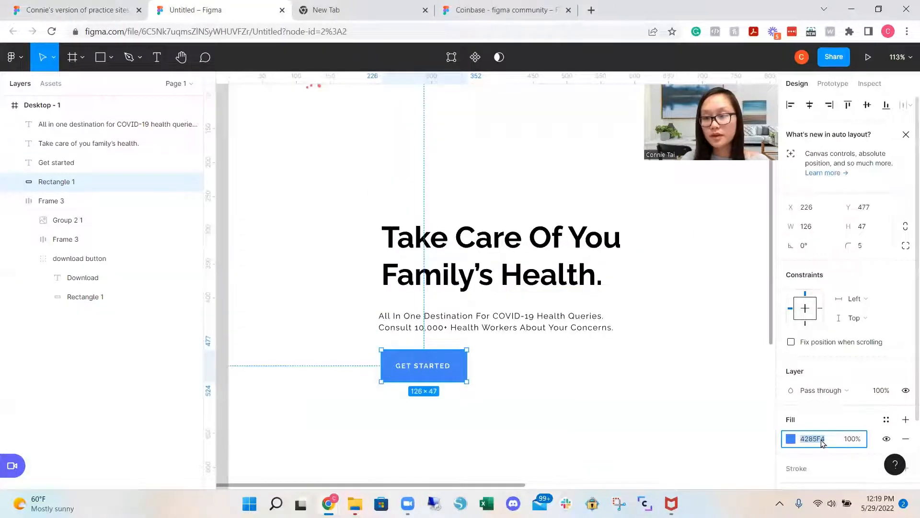
pyautogui.write('EC5863')
pyautogui.press('Return')
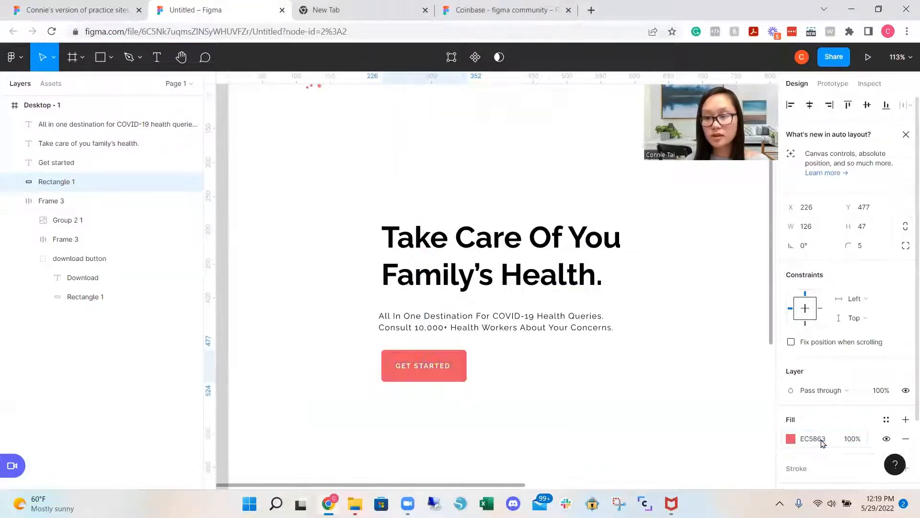
# - Add the missing capital T at the start of the headline so it begins with "Take", and close the type settings
pyautogui.moveTo(524, 484); pyautogui.dragTo(550, 487)
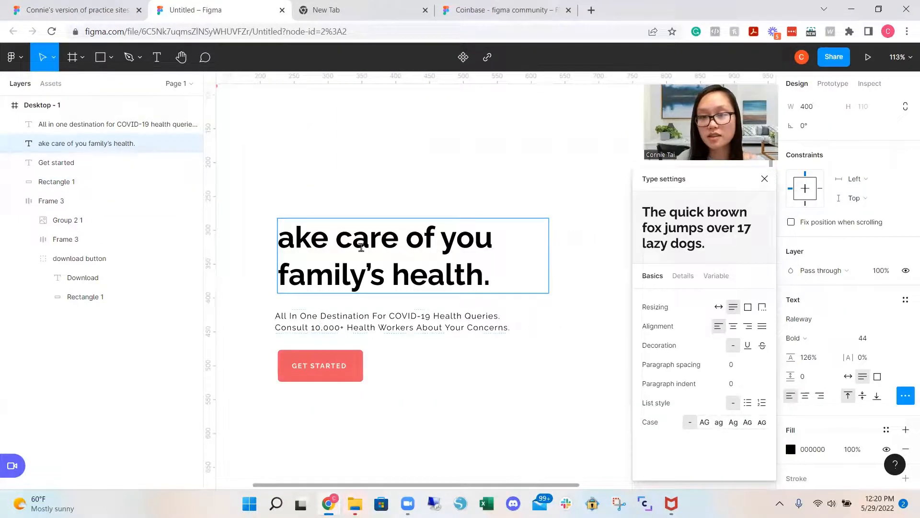
pyautogui.click(282, 239)
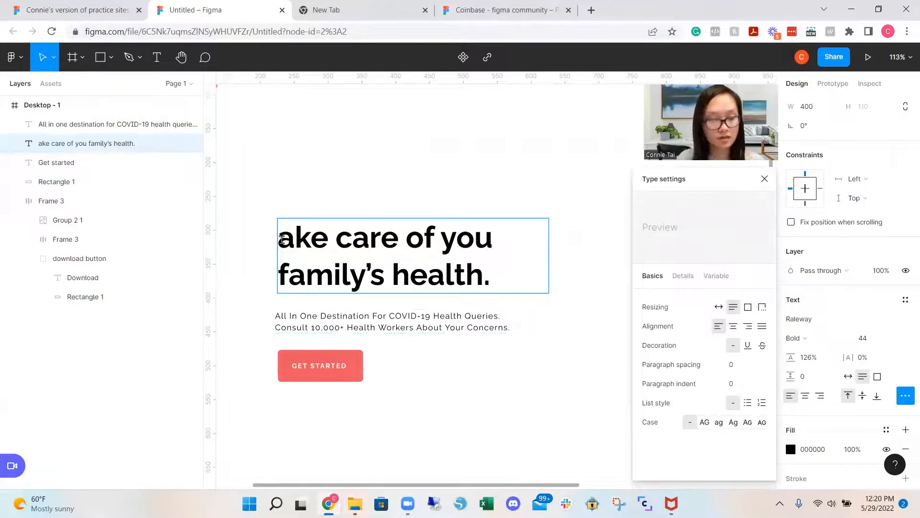
pyautogui.write('T')
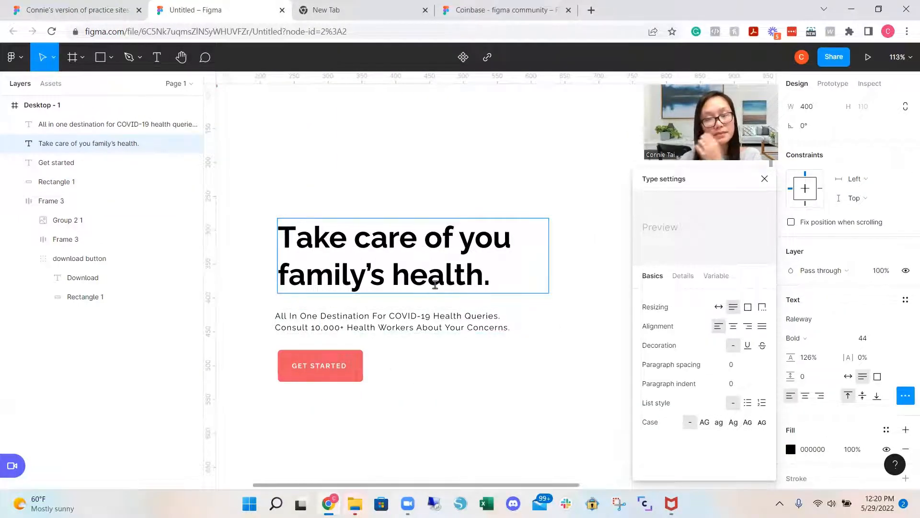
pyautogui.press('Escape')
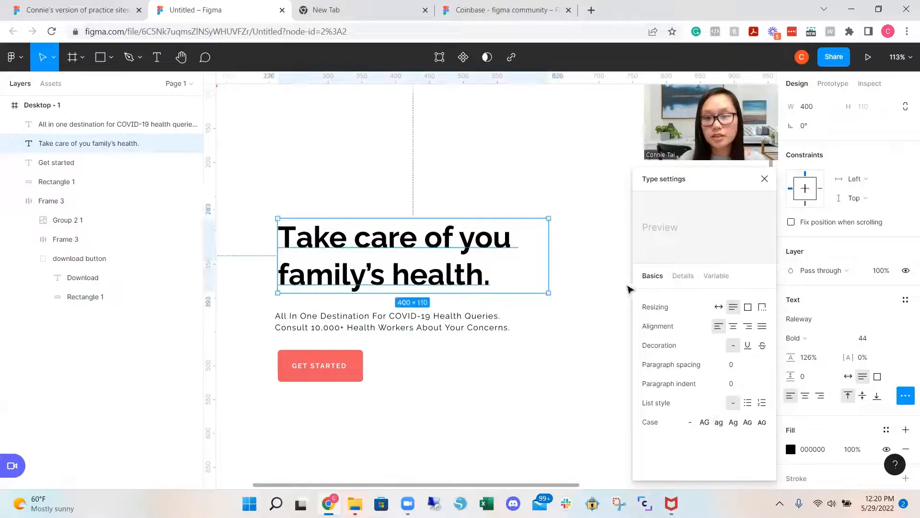
pyautogui.click(764, 179)
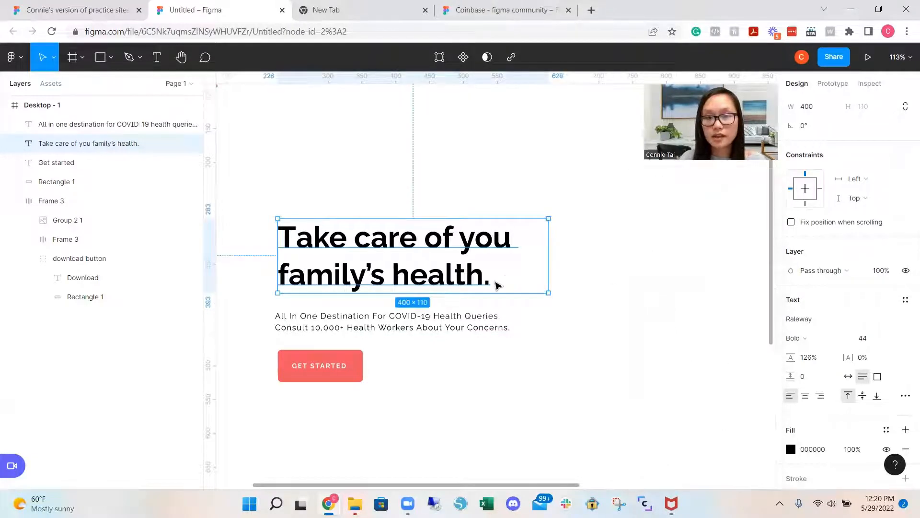
# - Recolour the word "health." in the headline with the blue document colour 4285F4
pyautogui.doubleClick(411, 277)
pyautogui.moveTo(392, 275); pyautogui.dragTo(497, 276)
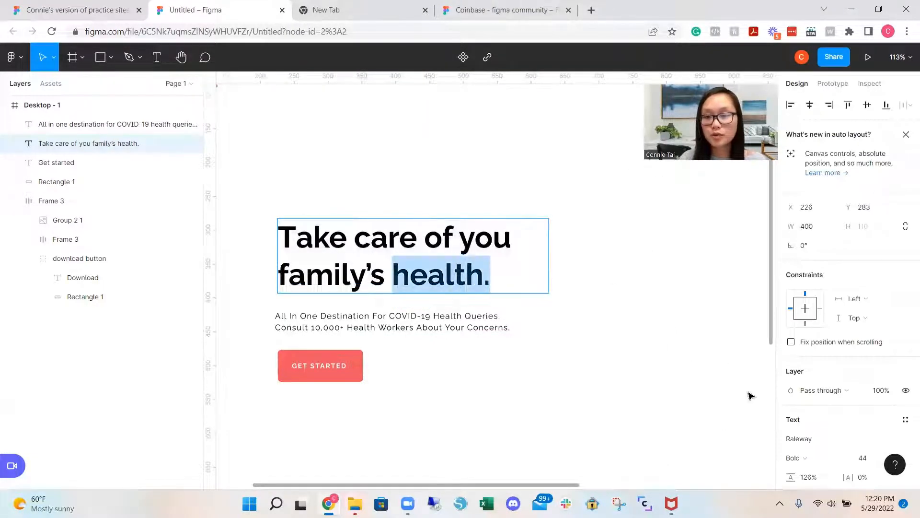
pyautogui.scroll(-5, 795, 393)
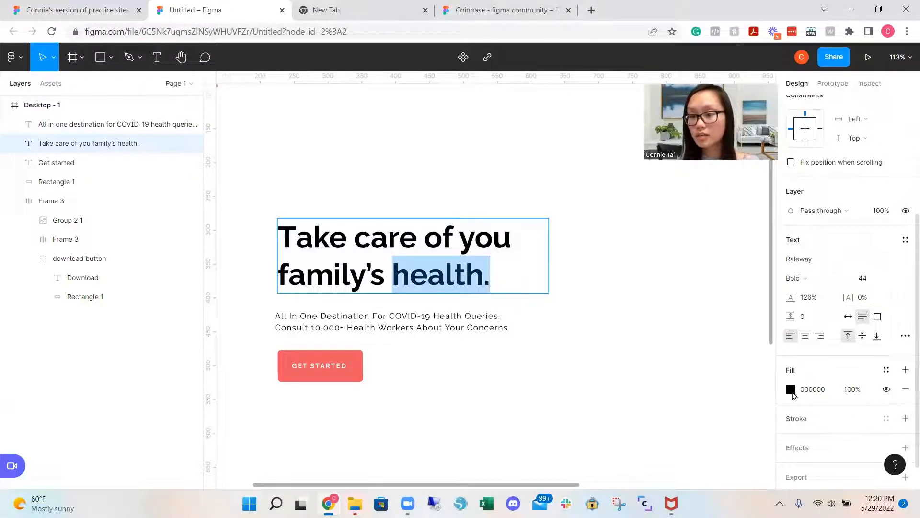
pyautogui.click(791, 389)
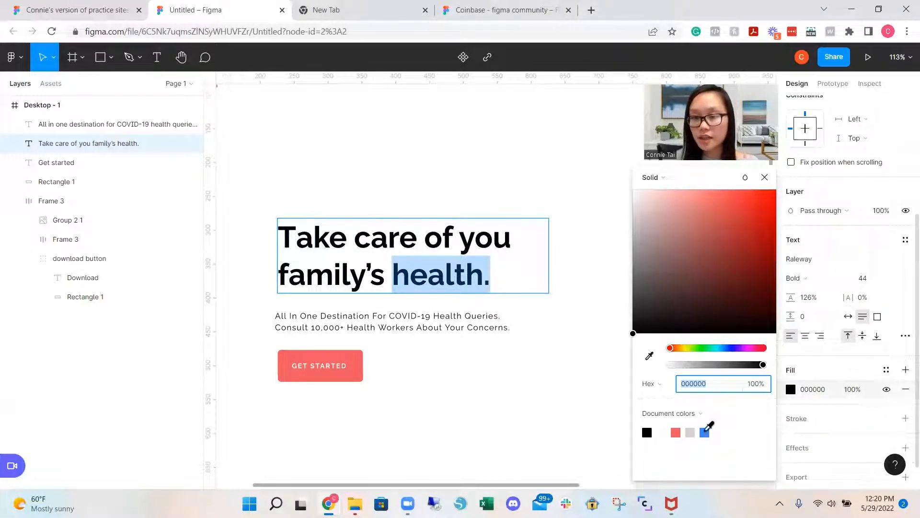
pyautogui.click(705, 432)
pyautogui.press('Escape')
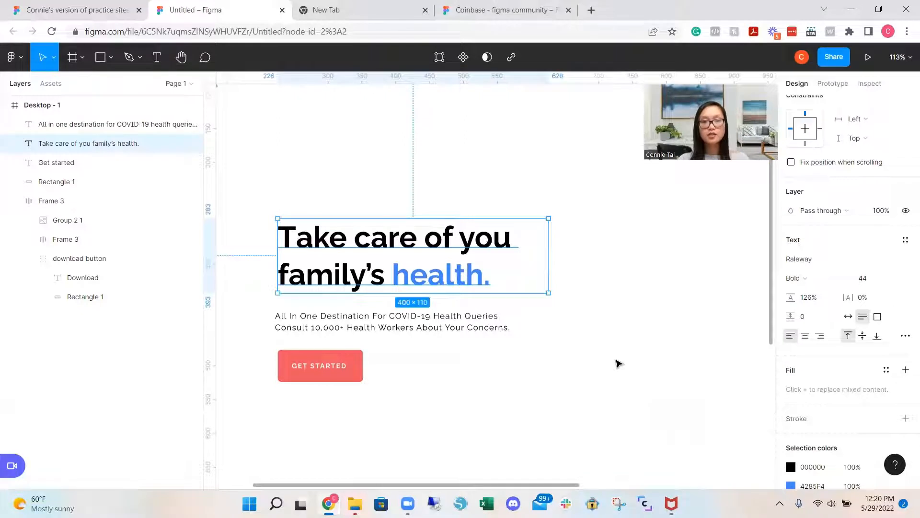
# - Align the left edges of the get started button and the headline with the paragraph
pyautogui.moveTo(371, 391); pyautogui.dragTo(263, 355)
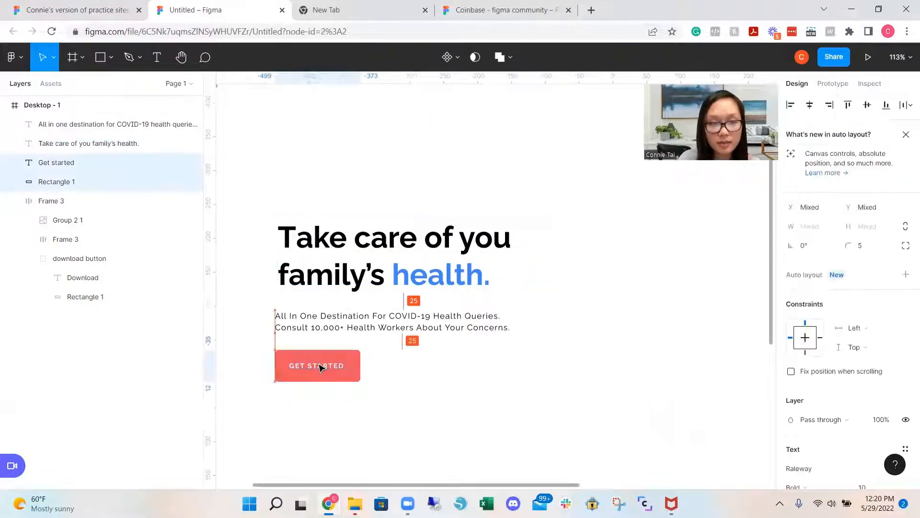
pyautogui.click(447, 385)
pyautogui.click(364, 256)
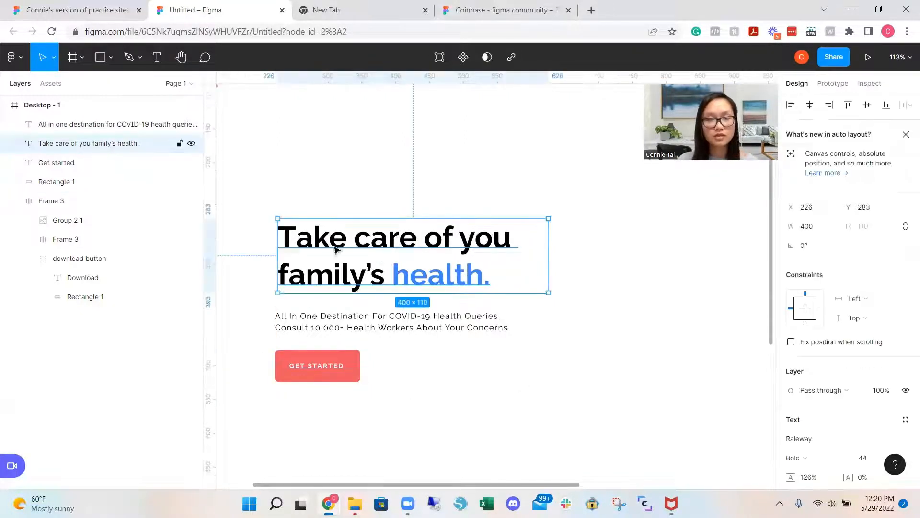
pyautogui.click(446, 182)
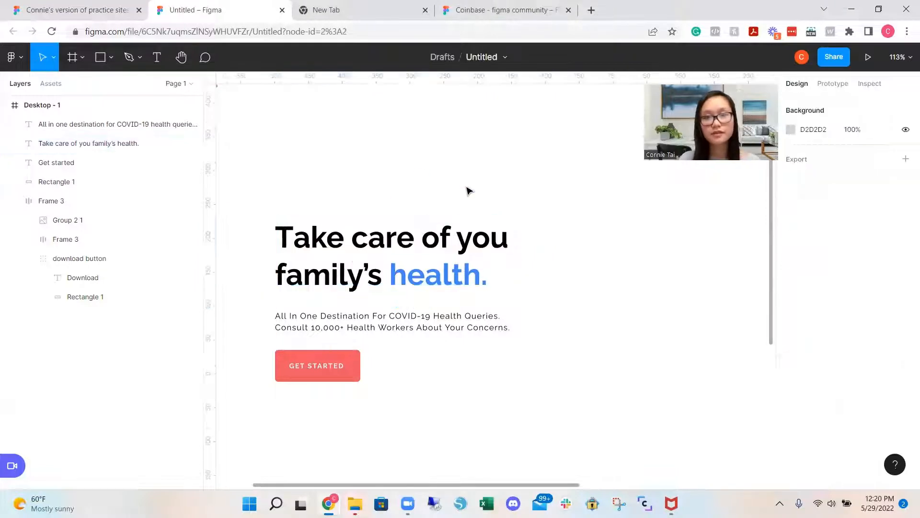
# - Group the headline, paragraph and get started button together
pyautogui.scroll(-5, 597, 311)
pyautogui.moveTo(514, 359); pyautogui.dragTo(416, 249)
pyautogui.hotkey('ctrl', 'g')
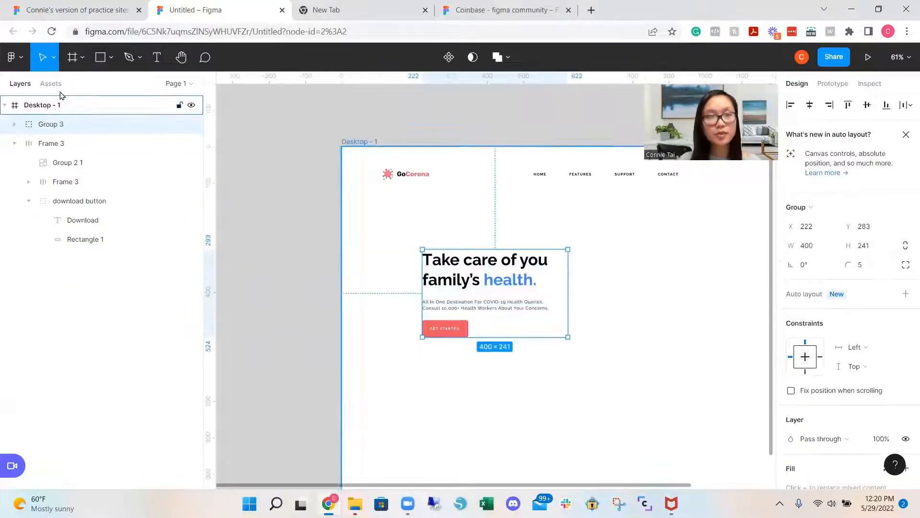
# - Rename the group holding the headline, paragraph and get started button as "hero content"
pyautogui.doubleClick(61, 124)
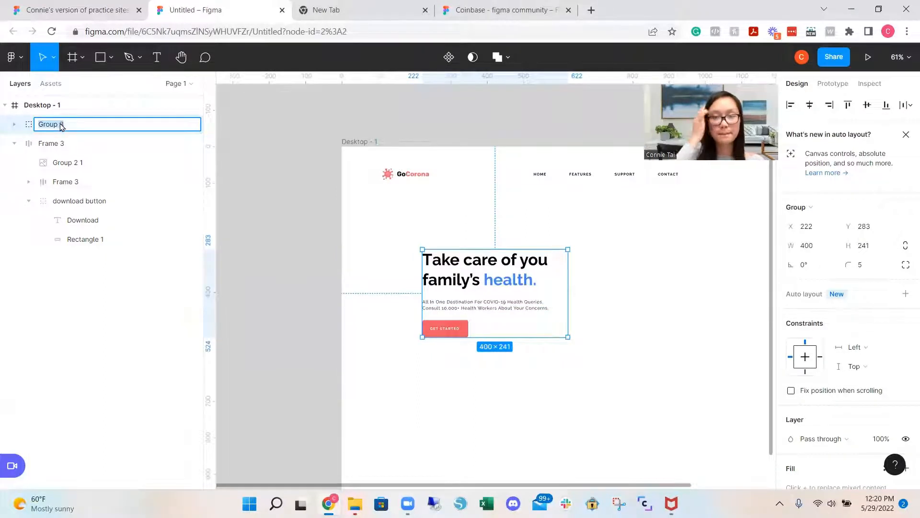
pyautogui.write('h')
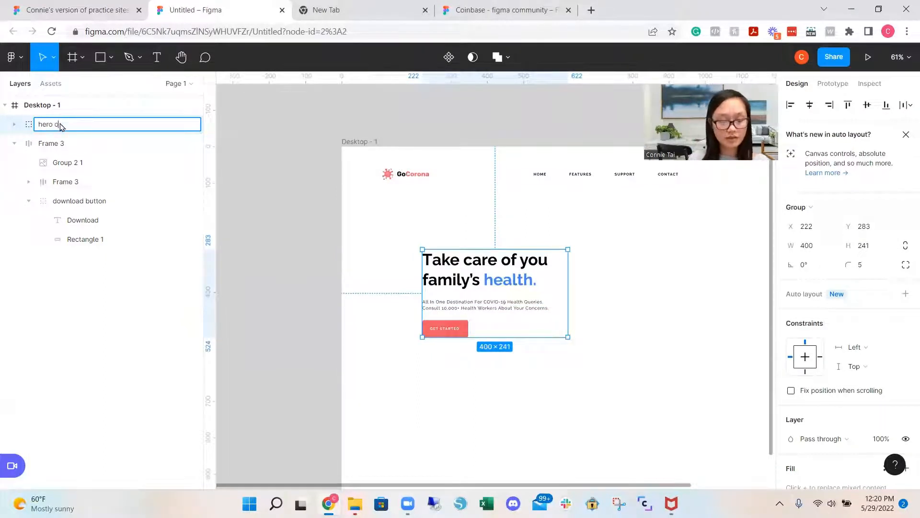
pyautogui.write('ero c')
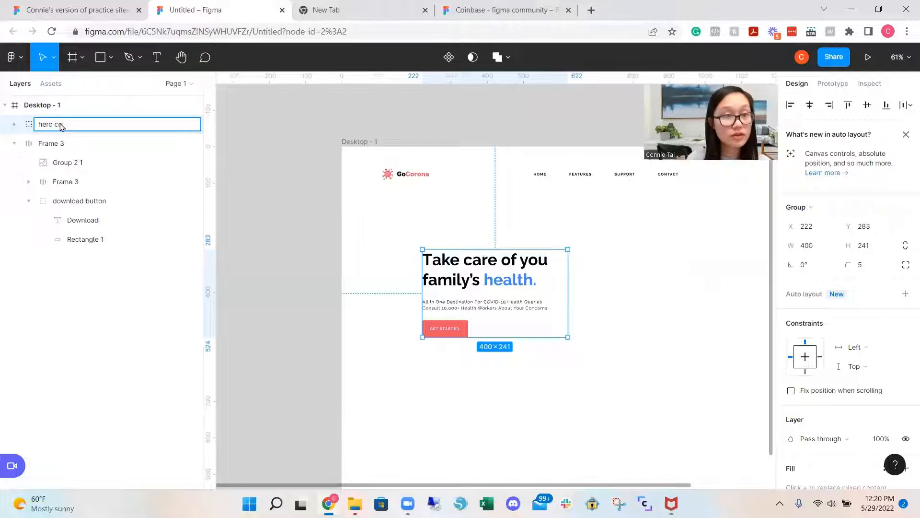
pyautogui.write('ar')
pyautogui.write('tent')
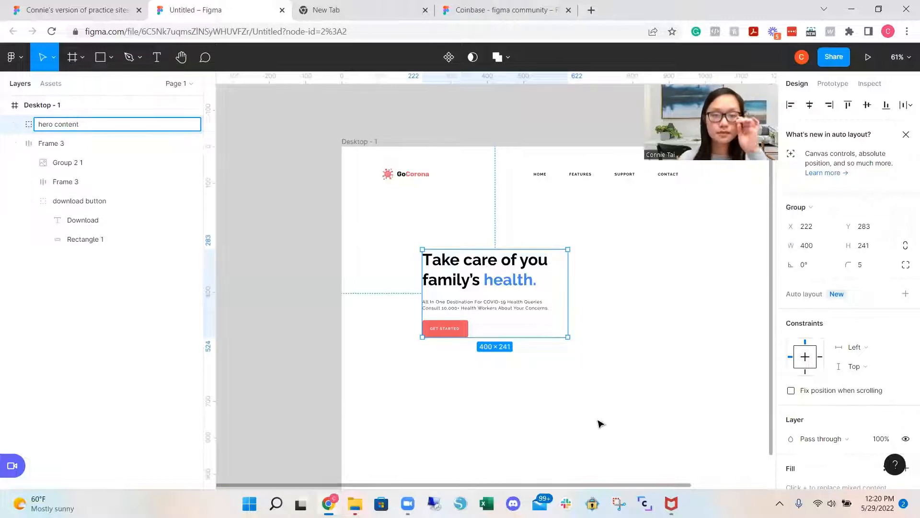
pyautogui.click(683, 412)
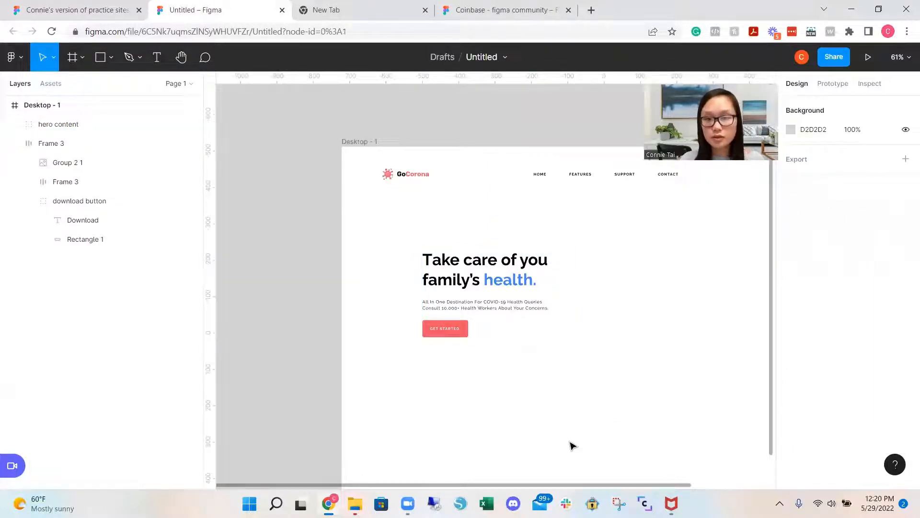
# - Paste the doctor and child illustration and position it to the right of the hero text
pyautogui.moveTo(596, 485); pyautogui.dragTo(663, 485)
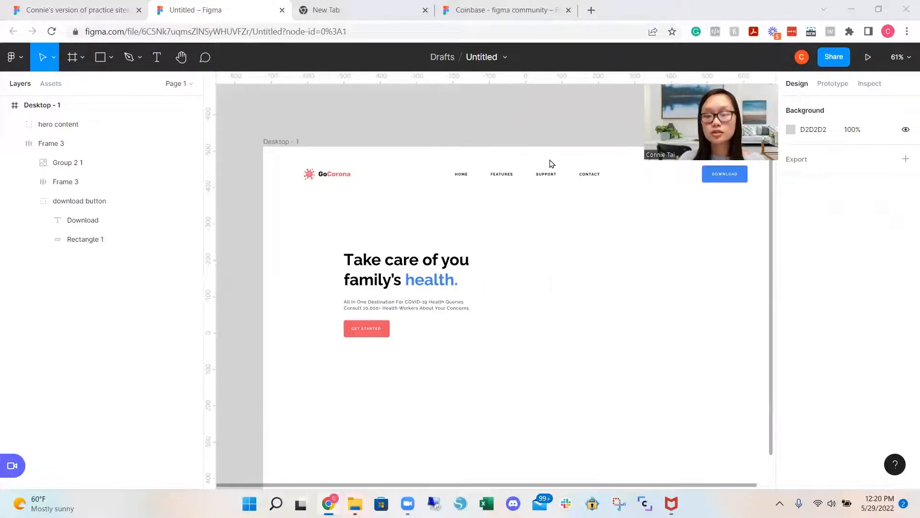
pyautogui.hotkey('ctrl', 'v')
pyautogui.moveTo(629, 333); pyautogui.dragTo(655, 330)
# - Group the hero content with the illustration and apply auto layout to the group
pyautogui.scroll(-2, 495, 399)
pyautogui.keyDown('shift'); pyautogui.click(365, 276); pyautogui.keyUp('shift')
pyautogui.hotkey('ctrl', 'g')
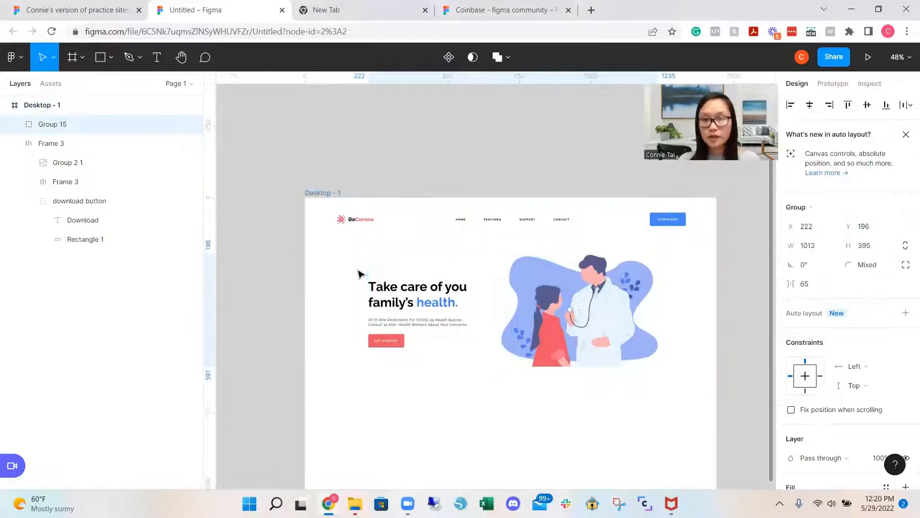
pyautogui.hotkey('shift', 'a')
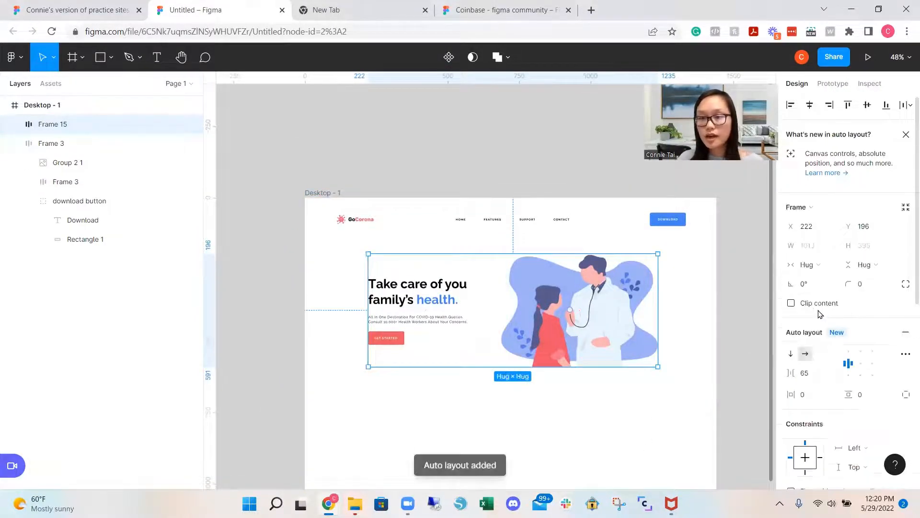
# - Shift the auto-layout hero frame slightly to the left within Desktop - 1
pyautogui.click(603, 426)
pyautogui.click(616, 330)
pyautogui.moveTo(617, 330); pyautogui.dragTo(613, 330)
pyautogui.click(650, 427)
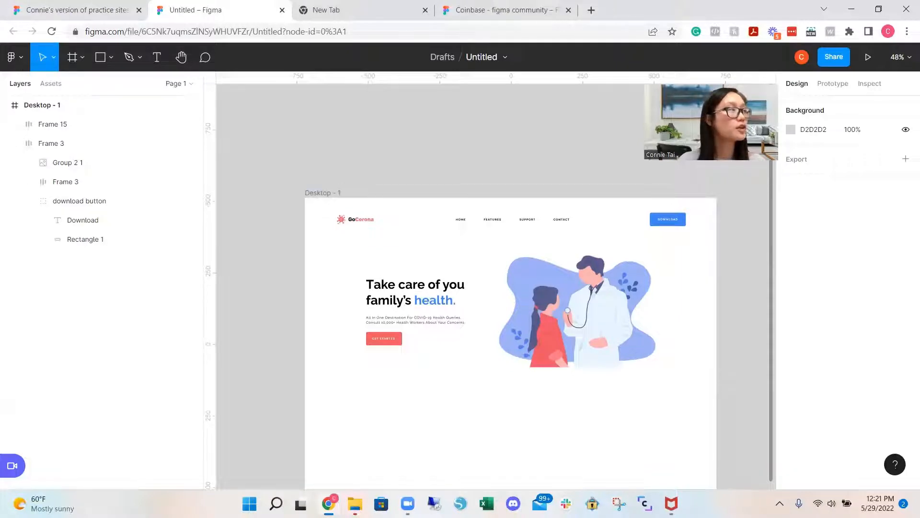
# - Draw a full-width rectangle about 1440 × 849 from the top-left corner of Desktop - 1, covering the header and hero
pyautogui.press('r')
pyautogui.scroll(-1, 494, 288)
pyautogui.moveTo(305, 164); pyautogui.dragTo(718, 407)
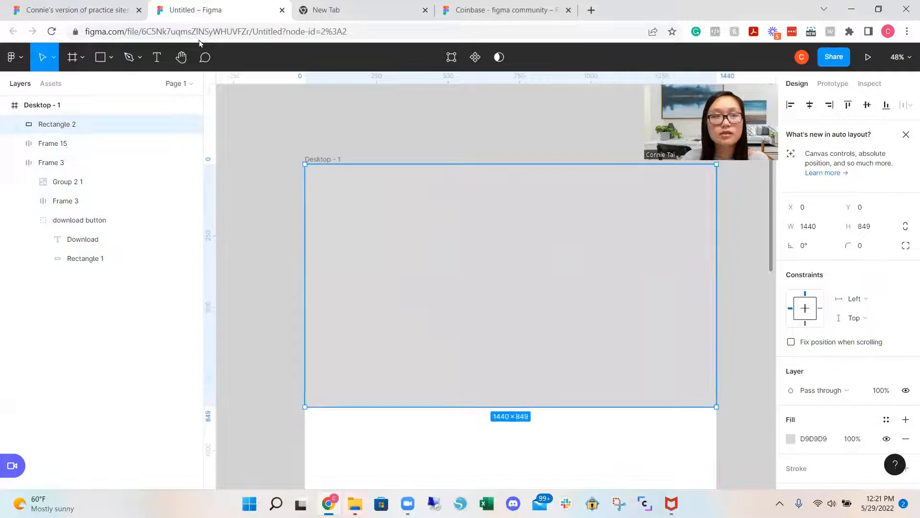
# - Check the reference background's height, then set the new rectangle's height to 700 and its fill to FAFBFD
pyautogui.click(99, 11)
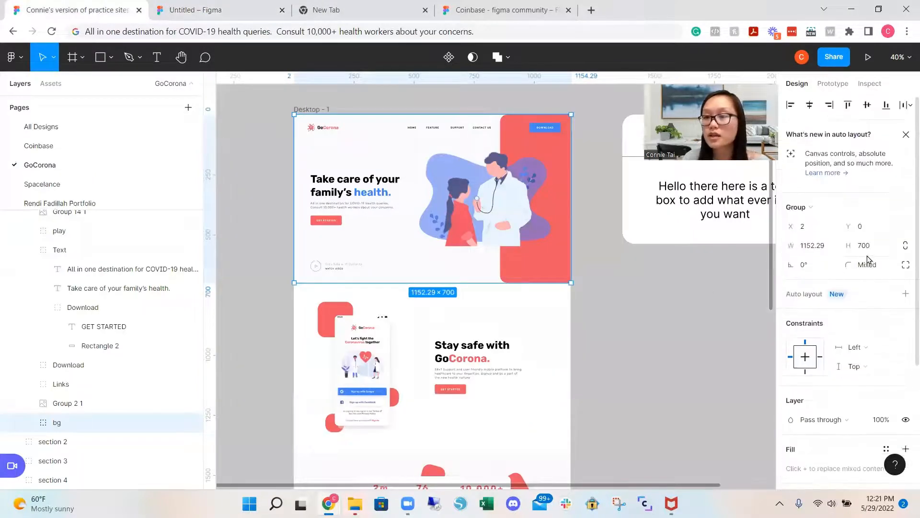
pyautogui.click(202, 11)
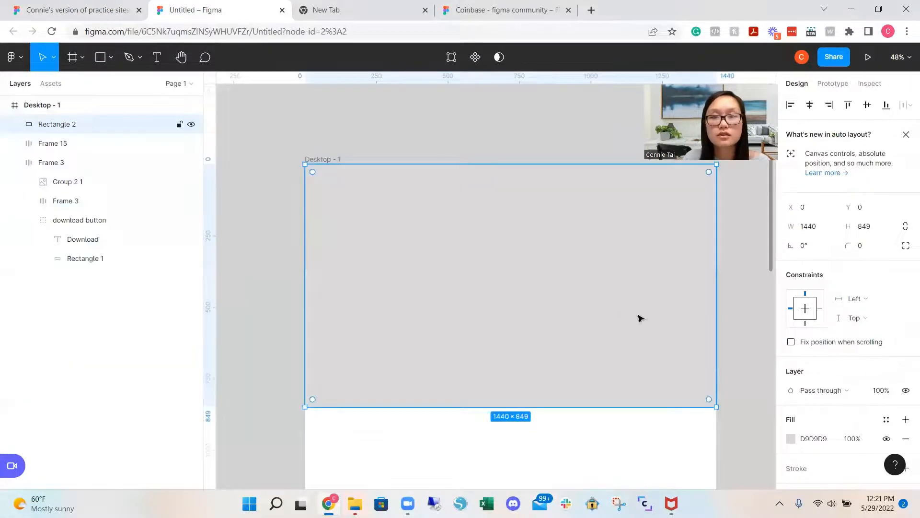
pyautogui.click(883, 227)
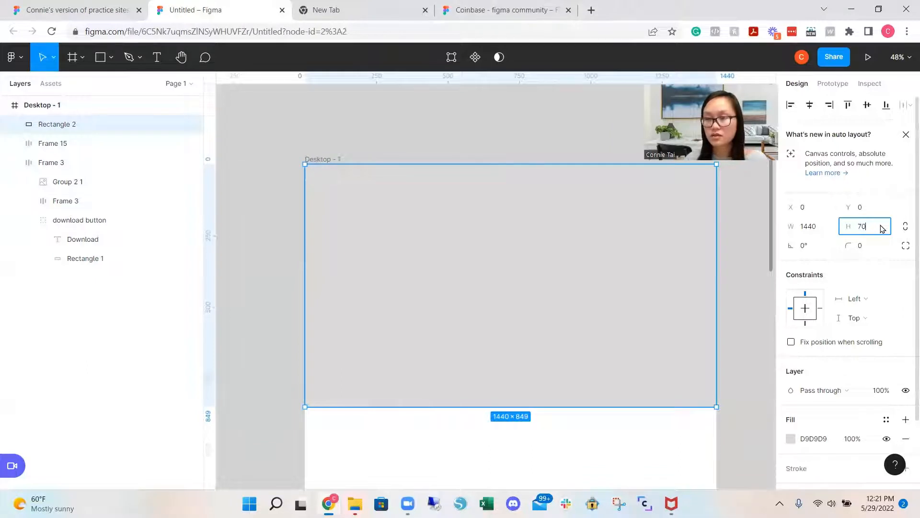
pyautogui.press('Return')
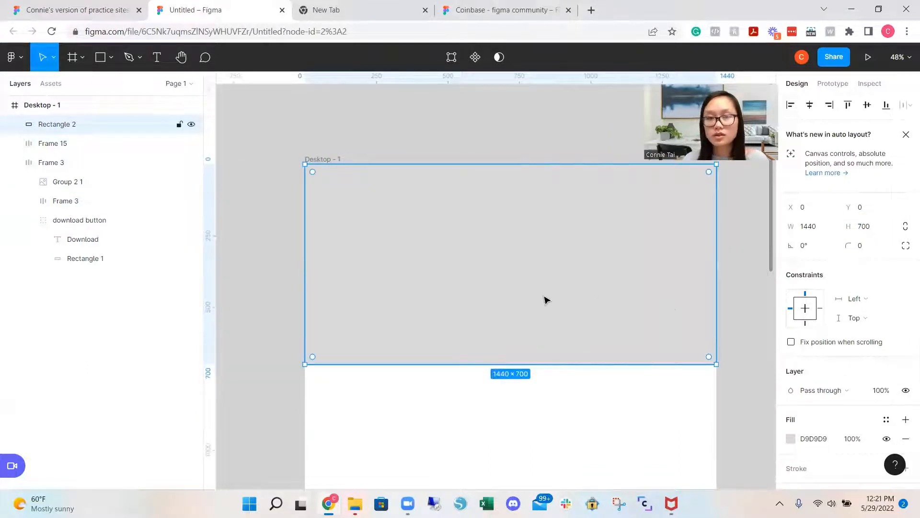
pyautogui.click(817, 439)
pyautogui.write('FAFBFD')
pyautogui.press('Return')
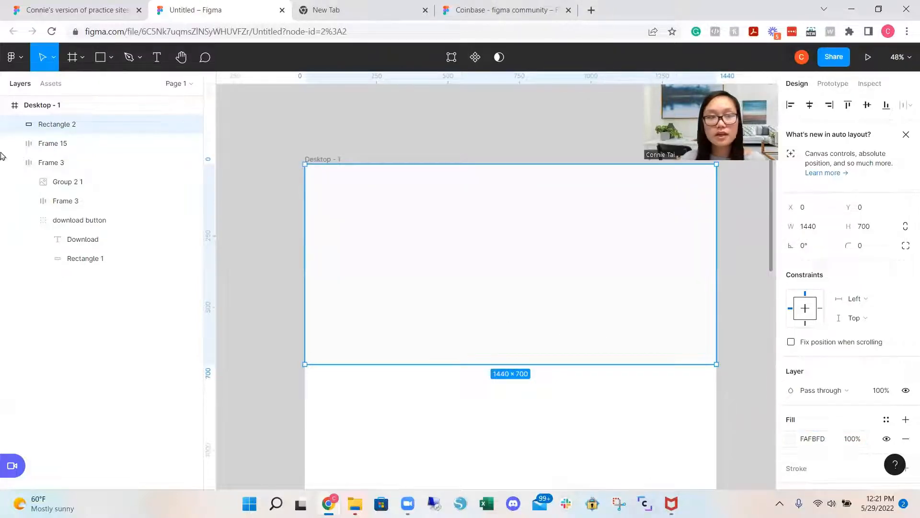
# - Collapse the header frame's layers and move the background rectangle beneath the header and hero frames
pyautogui.click(14, 163)
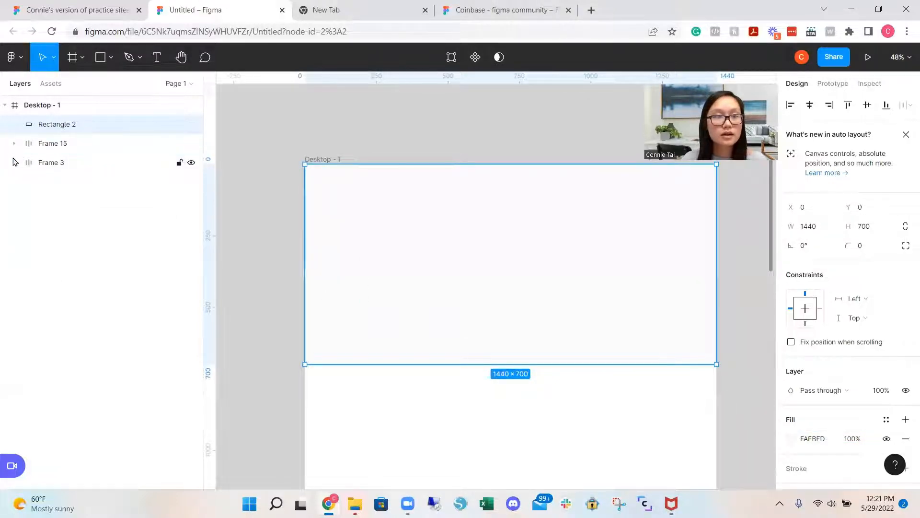
pyautogui.moveTo(47, 124); pyautogui.dragTo(43, 171)
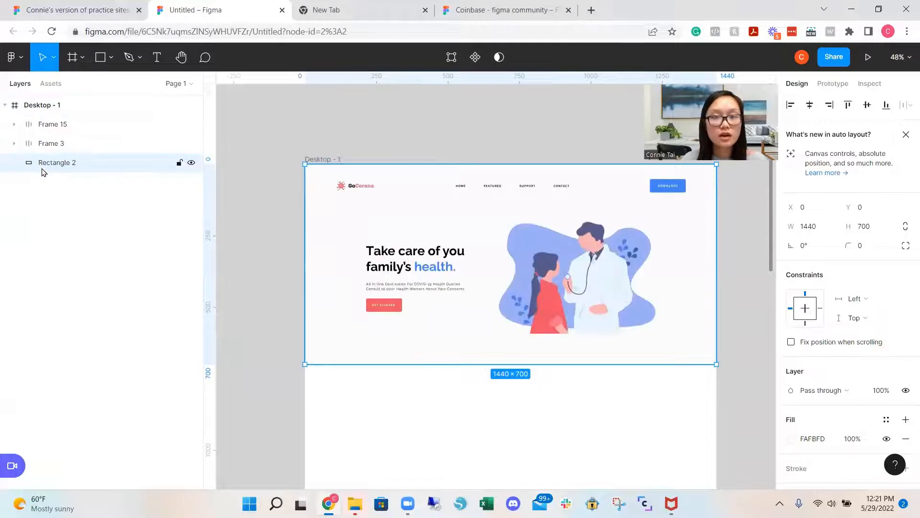
pyautogui.click(648, 438)
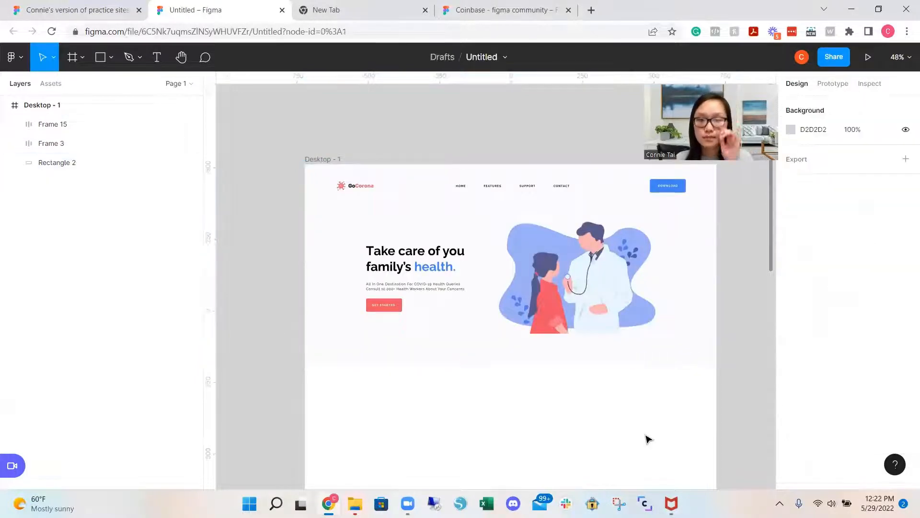
# - Draw a rectangle about 469 × 555 below the hero and move it up against the top-right corner of Desktop - 1
pyautogui.click(679, 359)
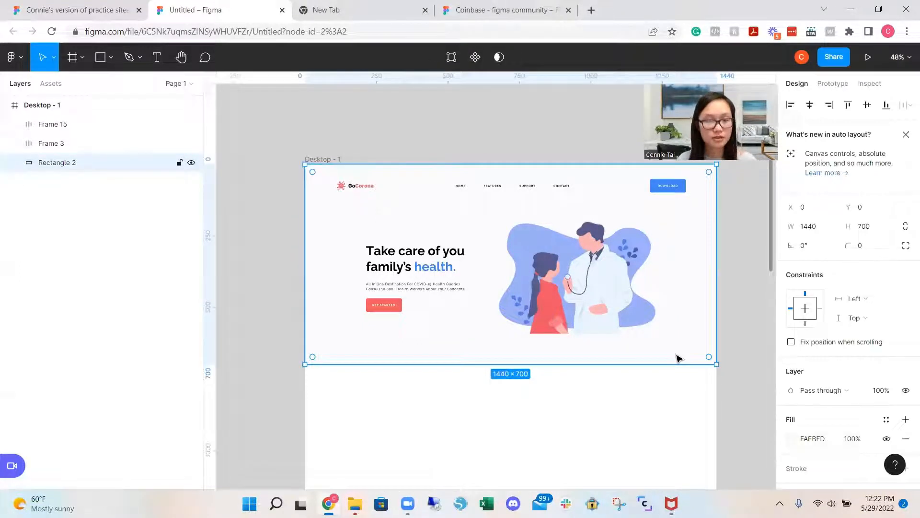
pyautogui.click(100, 57)
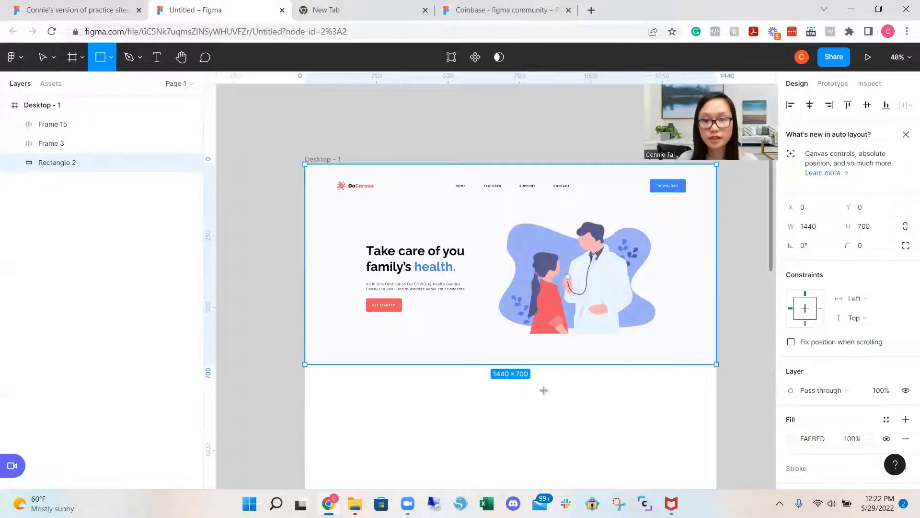
pyautogui.moveTo(544, 390)
pyautogui.mouseDown()
pyautogui.moveTo(661, 487)
pyautogui.moveTo(632, 419)
pyautogui.moveTo(677, 488)
pyautogui.mouseUp()
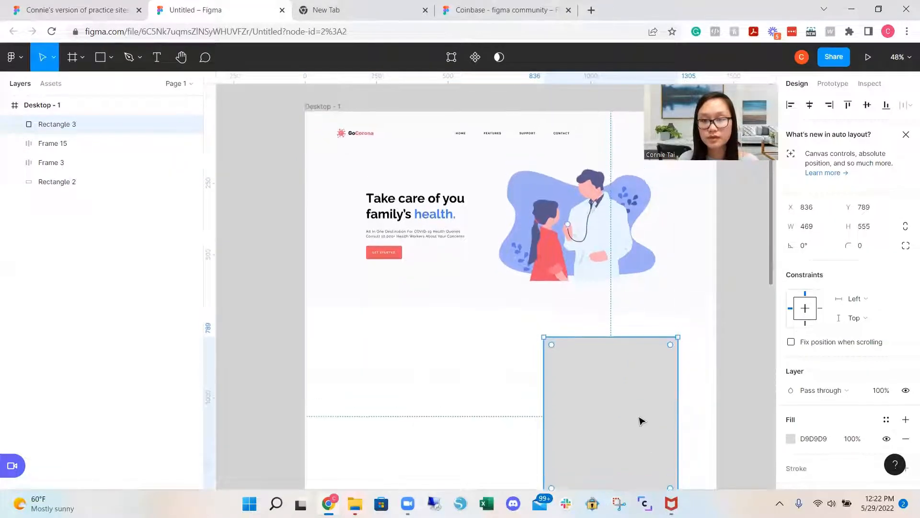
pyautogui.moveTo(641, 420); pyautogui.dragTo(647, 291)
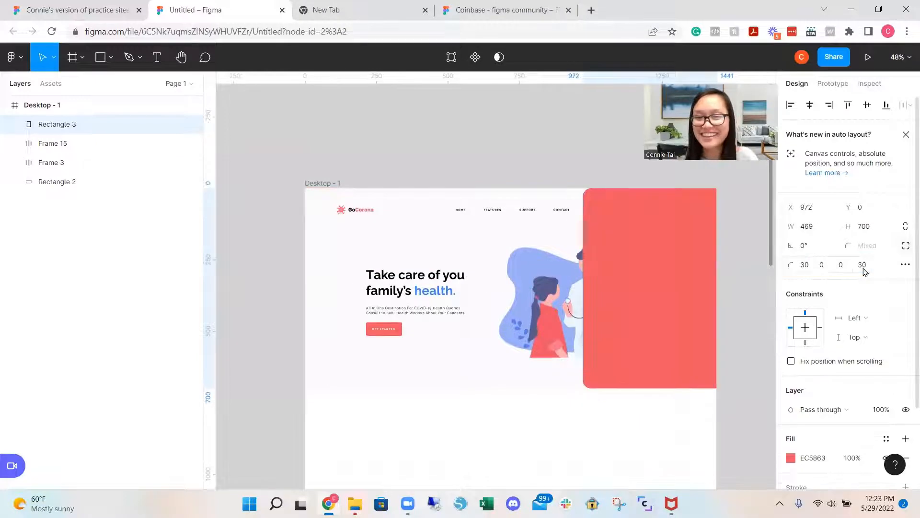
# - Reorder the red rectangle behind the header and hero content, directly above the pale background rectangle
pyautogui.click(637, 269)
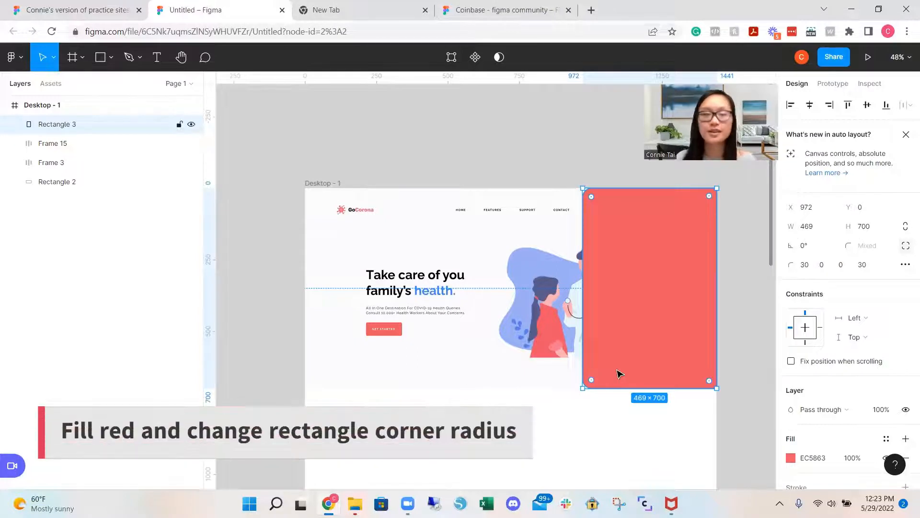
pyautogui.moveTo(78, 131); pyautogui.dragTo(77, 172)
pyautogui.click(583, 460)
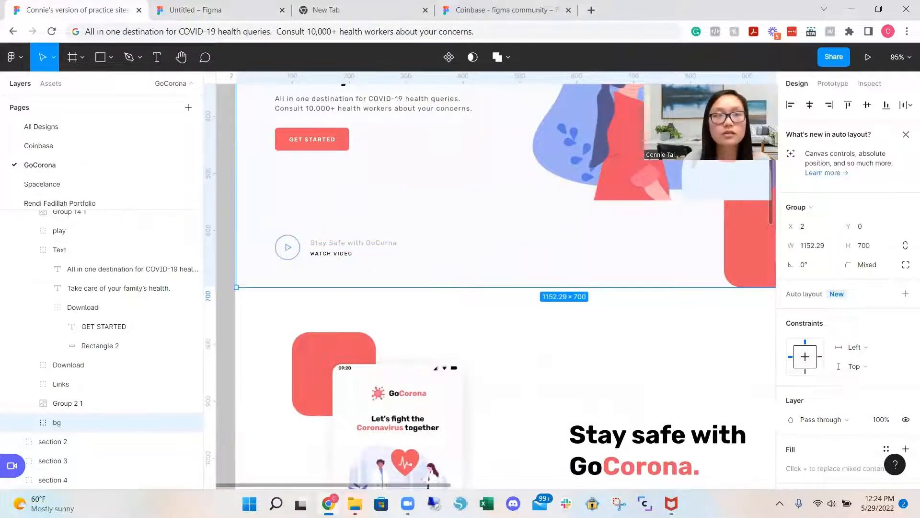
# - Return to the Untitled design file and place the play icon below the get started button, near its left edge
pyautogui.click(208, 15)
pyautogui.scroll(1, 446, 275)
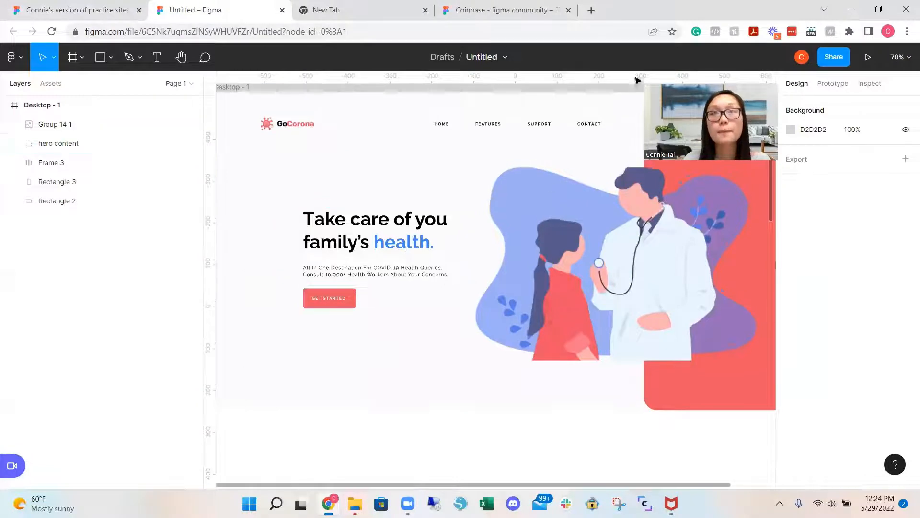
pyautogui.moveTo(384, 232); pyautogui.dragTo(314, 367)
# - Duplicate the hero paragraph beside the play icon and change the copy's text to "Stay safe with GoCorona"
pyautogui.click(392, 272)
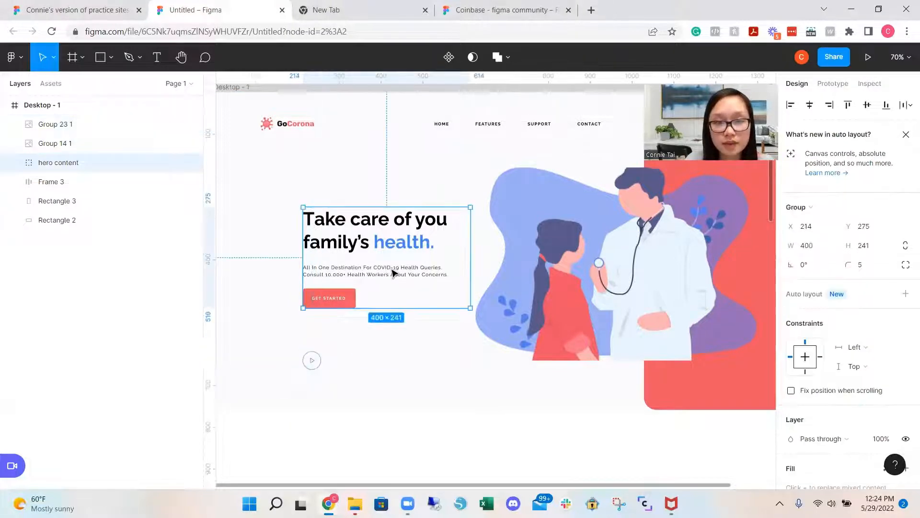
pyautogui.doubleClick(396, 275)
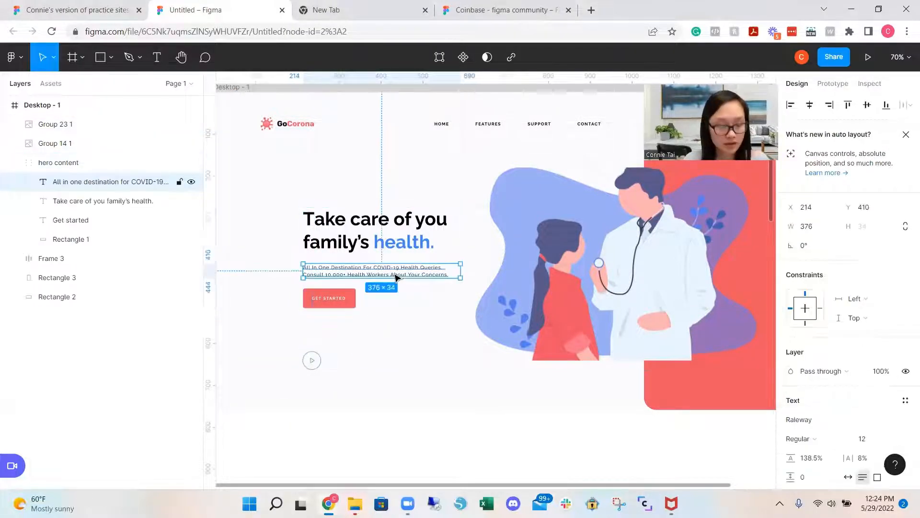
pyautogui.moveTo(396, 277); pyautogui.dragTo(428, 369)
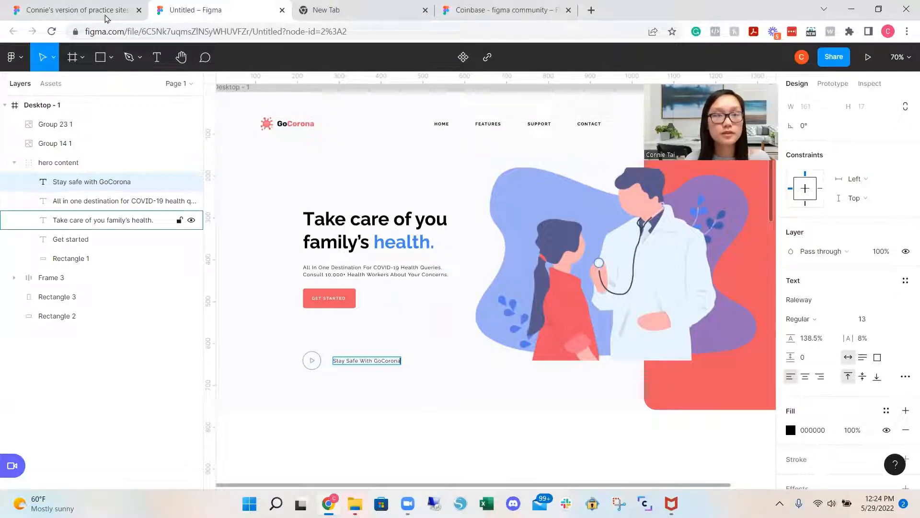
# - In the reference design, copy the fill code B0B0B0 of the text beside the play icon
pyautogui.scroll(-1, 823, 412)
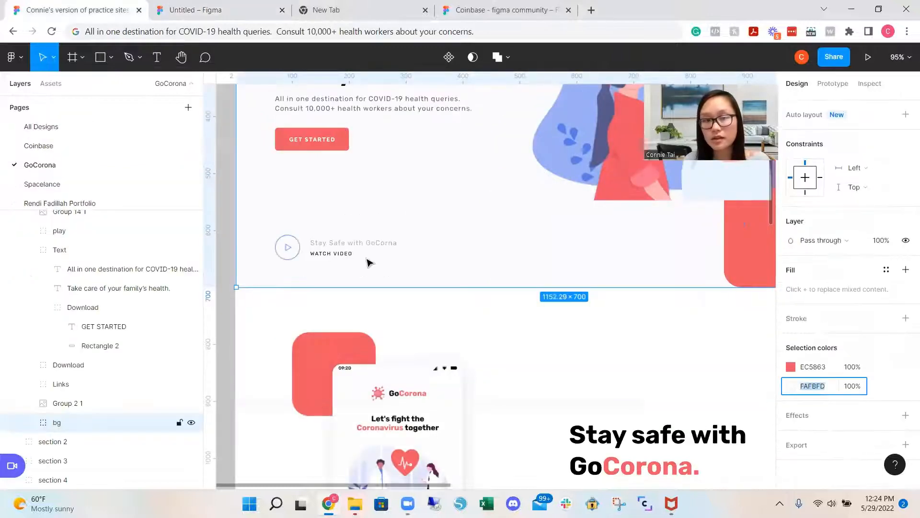
pyautogui.doubleClick(384, 244)
pyautogui.scroll(-1, 810, 360)
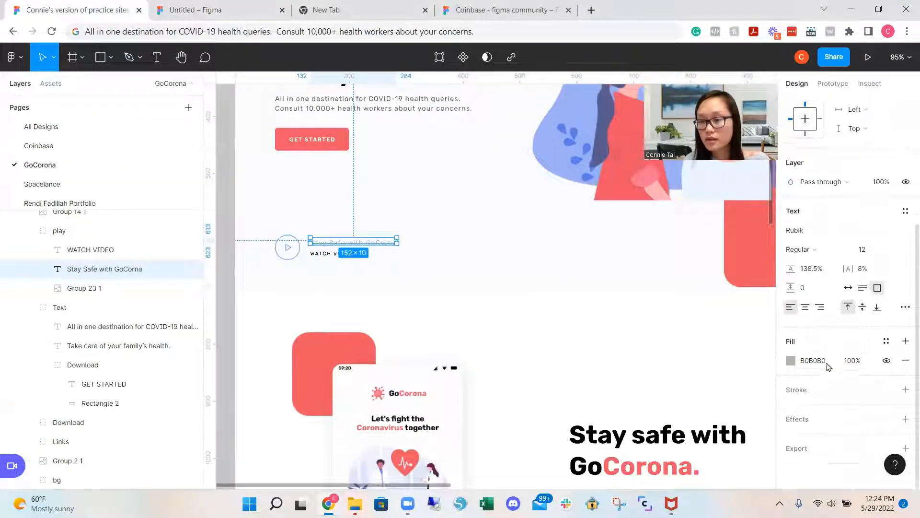
pyautogui.click(817, 357)
pyautogui.hotkey('ctrl', 'c')
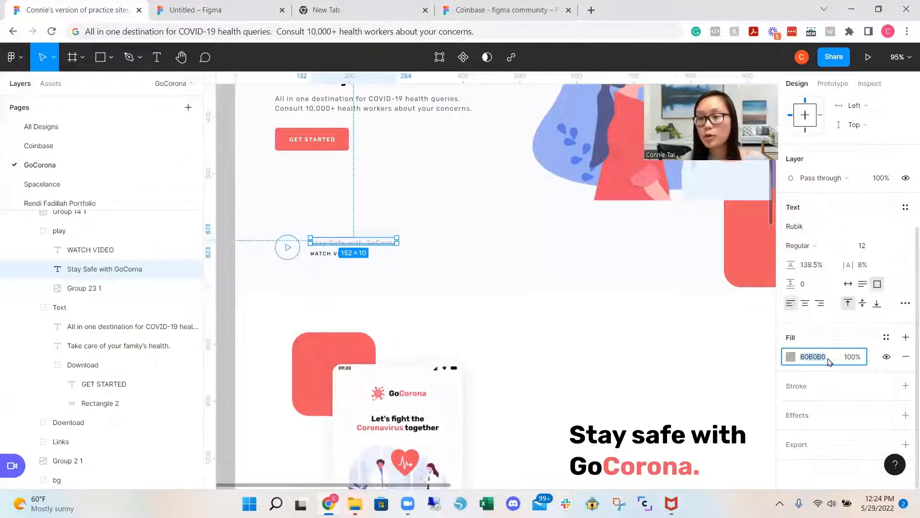
# - Back in the Untitled file, set the "Stay safe with GoCorona" text to size 12 with fill B0B0B0
pyautogui.click(240, 10)
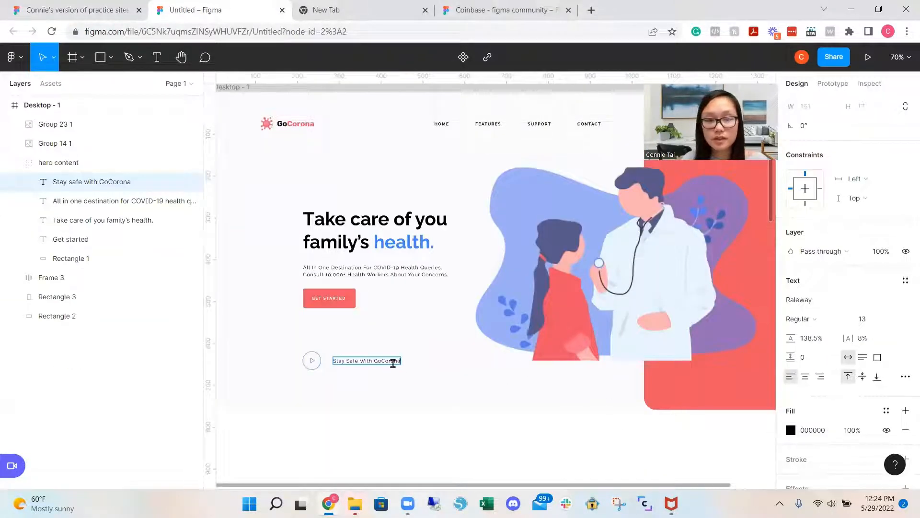
pyautogui.doubleClick(393, 363)
pyautogui.click(813, 430)
pyautogui.hotkey('ctrl', 'v')
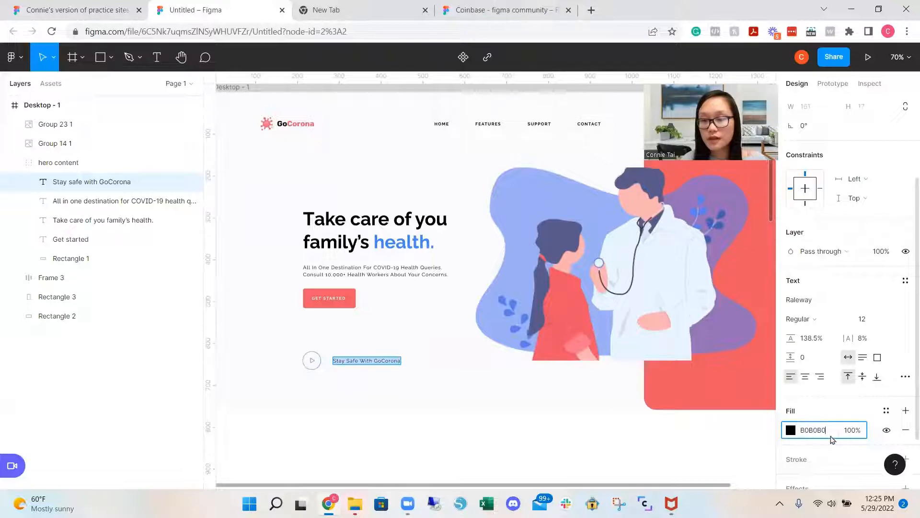
pyautogui.press('Return')
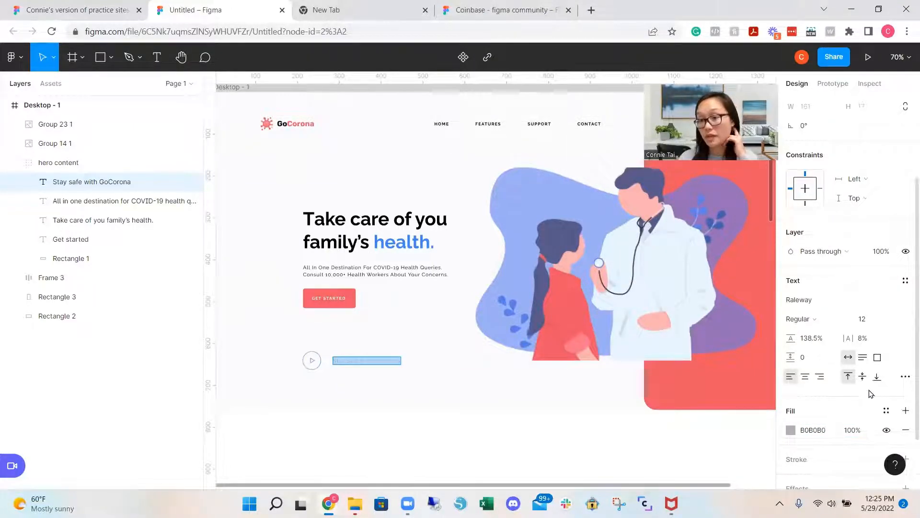
pyautogui.scroll(-3, 869, 390)
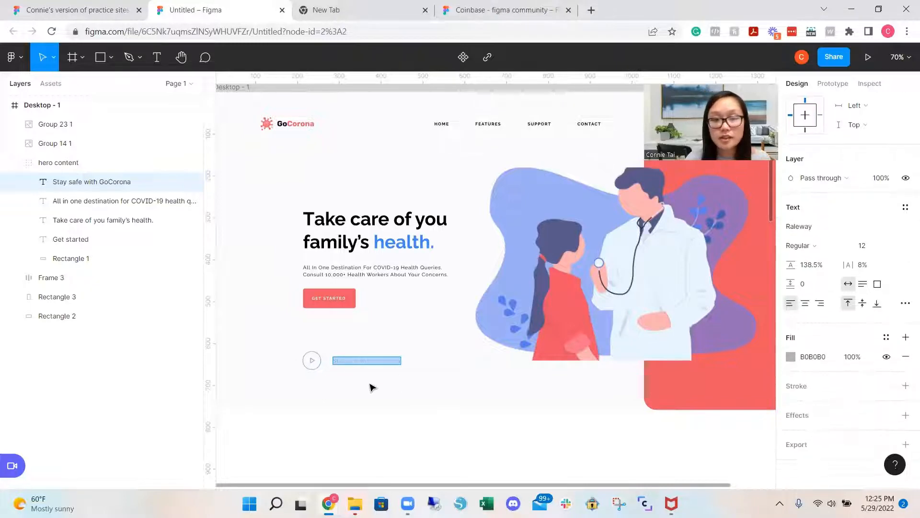
# - Move the "Stay safe with GoCorona" caption slightly up and closer to the play icon, and ungroup the hero content
pyautogui.press('Escape')
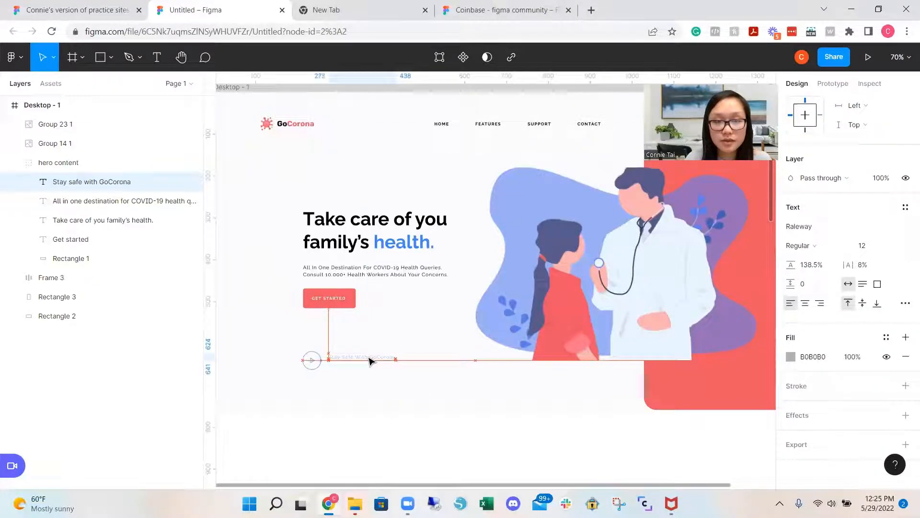
pyautogui.click(411, 380)
pyautogui.click(379, 359)
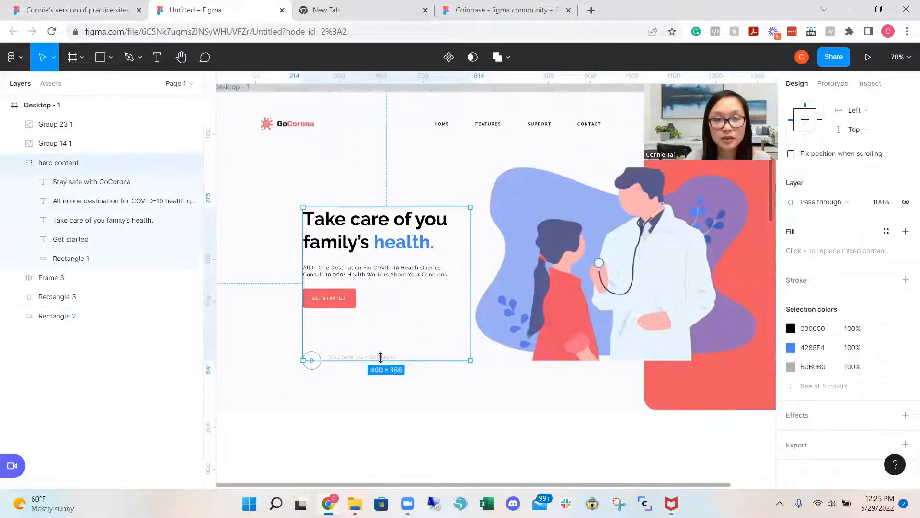
pyautogui.click(412, 376)
pyautogui.click(387, 360)
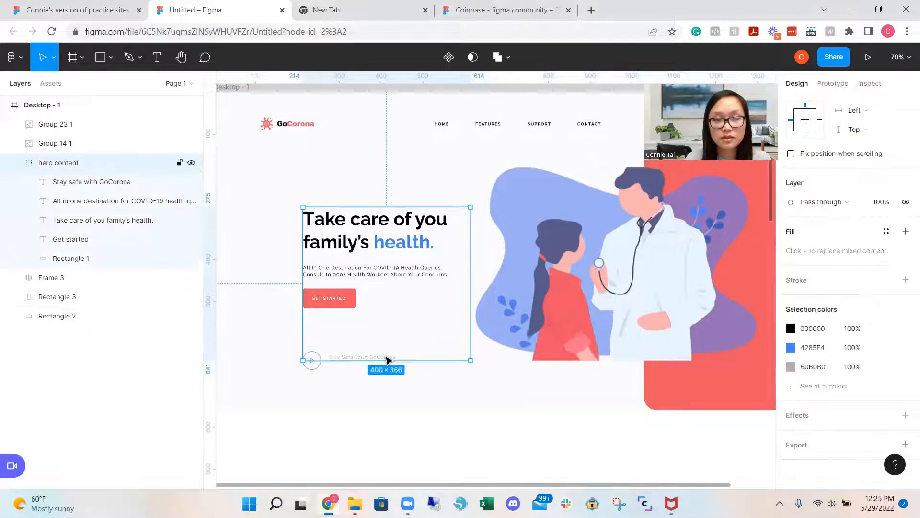
pyautogui.rightClick(384, 358)
pyautogui.click(424, 299)
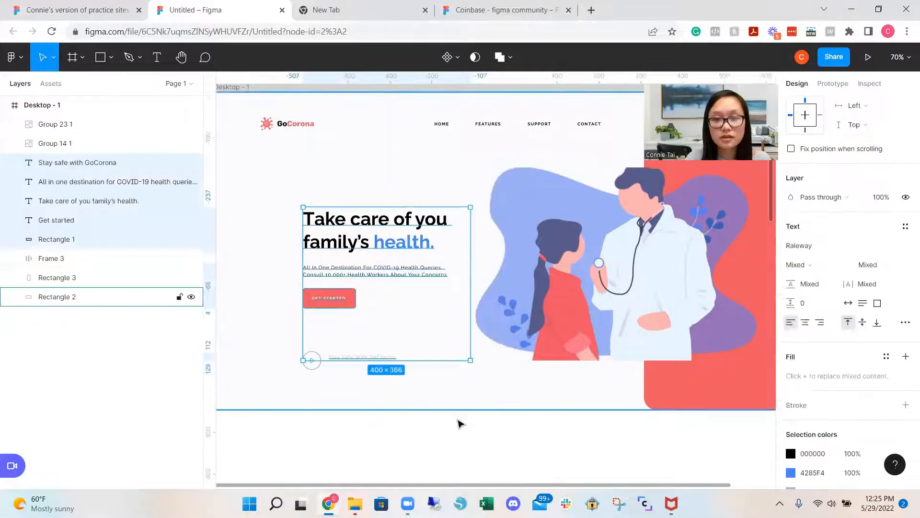
# - Lock the hero's full-width background rectangle and group the hero heading, paragraph and get started button
pyautogui.click(456, 401)
pyautogui.click(378, 359)
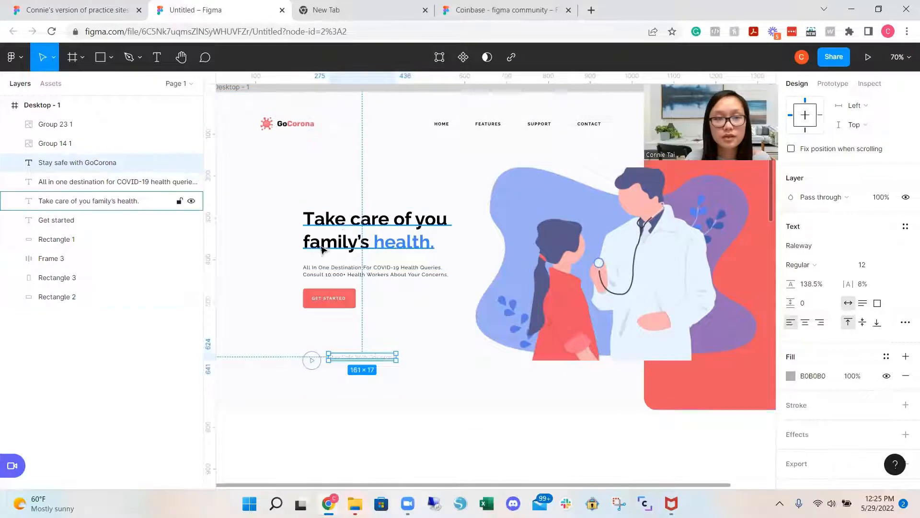
pyautogui.click(267, 213)
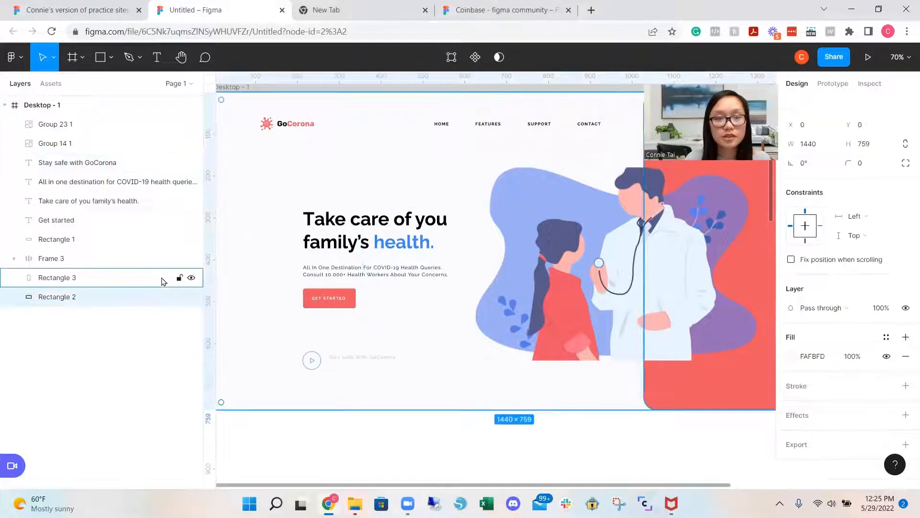
pyautogui.click(180, 296)
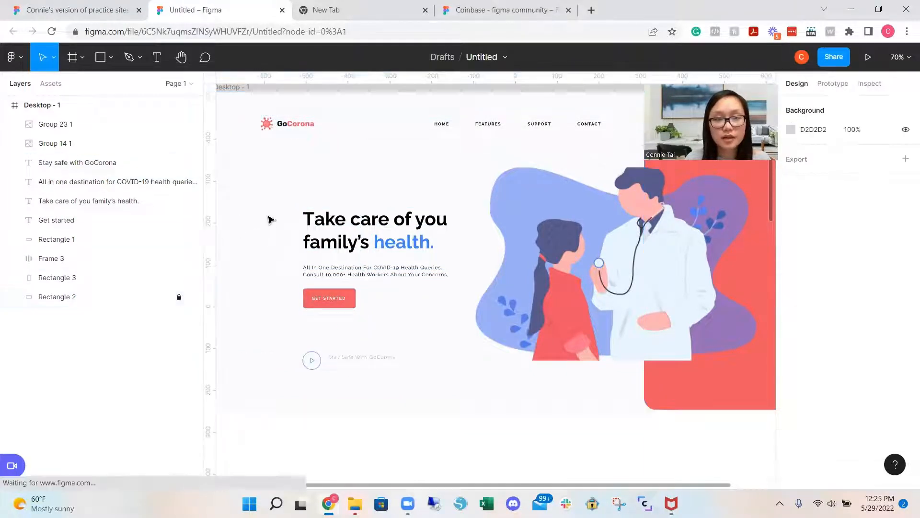
pyautogui.moveTo(267, 214); pyautogui.dragTo(370, 314)
pyautogui.hotkey('ctrl', 'g')
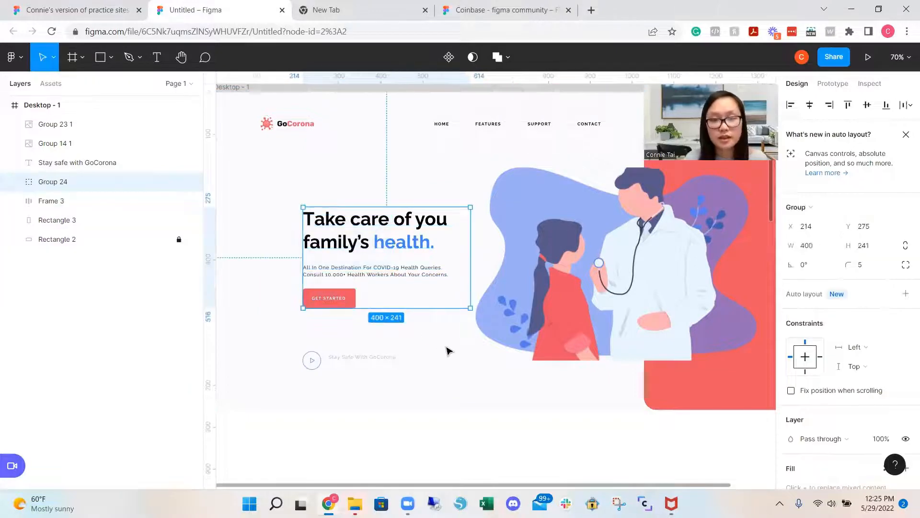
# - Duplicate the "Stay safe with GoCorona" caption directly below itself and set the copy's font size to 9
pyautogui.click(431, 352)
pyautogui.click(349, 360)
pyautogui.moveTo(349, 359); pyautogui.dragTo(349, 369)
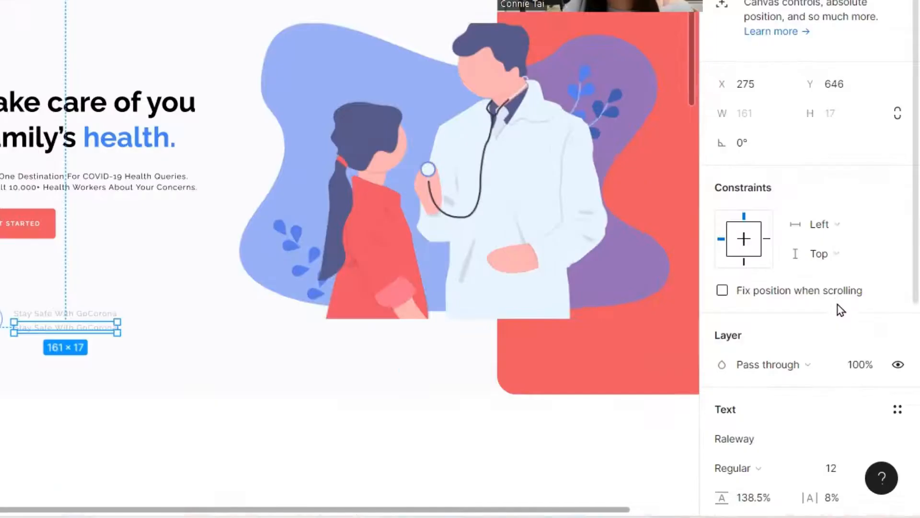
pyautogui.scroll(-3, 864, 352)
pyautogui.click(868, 338)
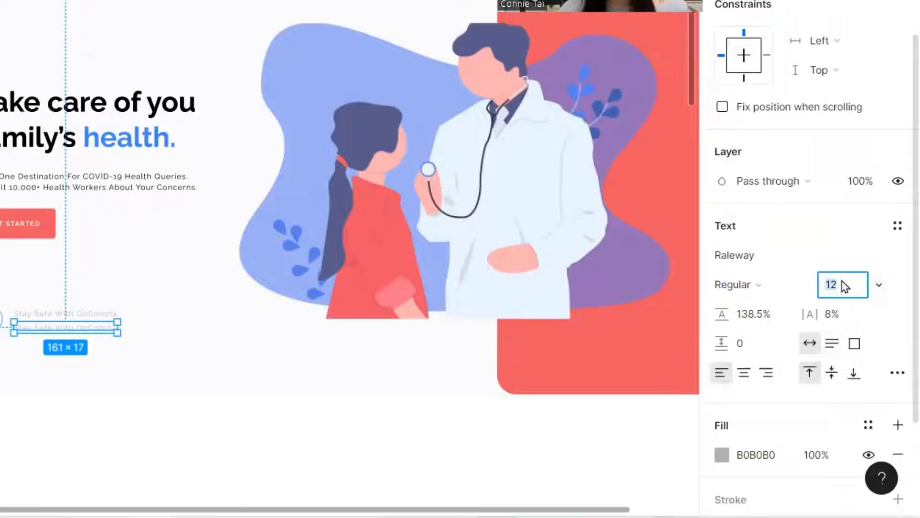
pyautogui.write('9')
pyautogui.press('Return')
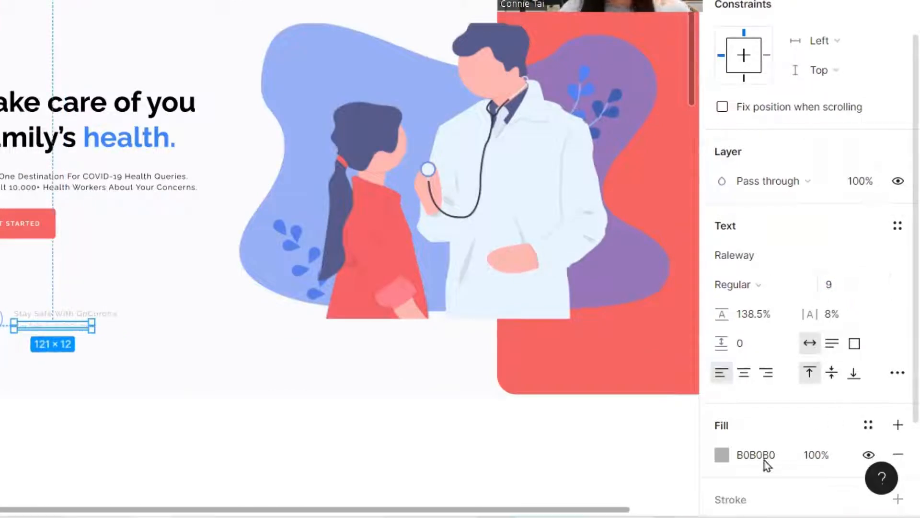
# - Set the lower caption's fill to black 000000 and change its text to "watch video"
pyautogui.click(722, 455)
pyautogui.click(502, 429)
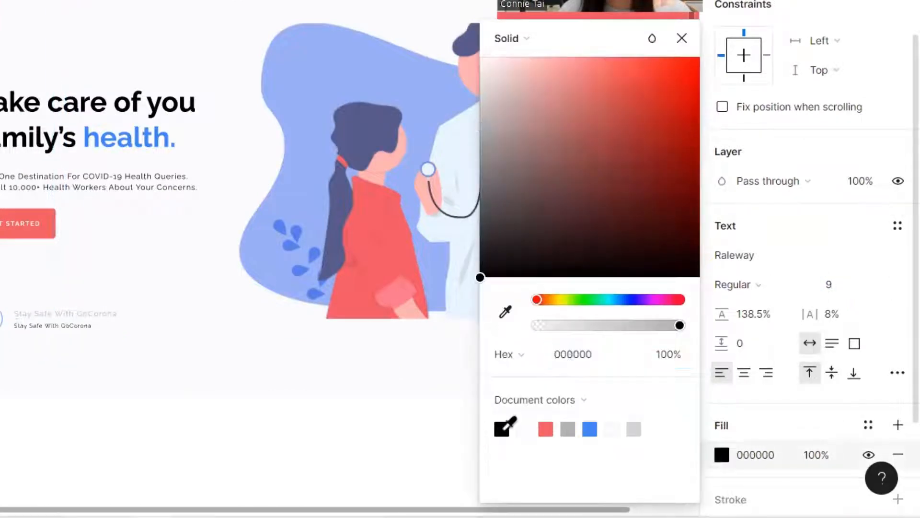
pyautogui.click(146, 336)
pyautogui.click(58, 327)
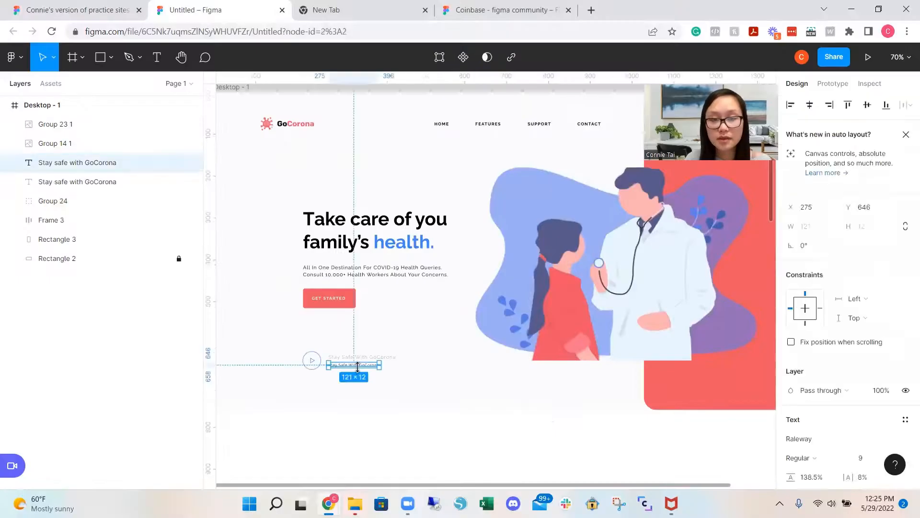
pyautogui.doubleClick(357, 366)
pyautogui.write('wa')
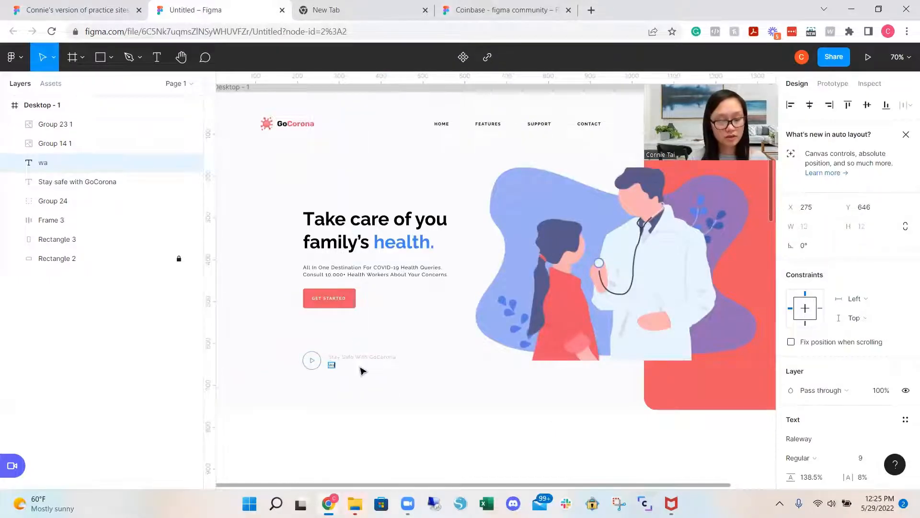
pyautogui.write('tch vi')
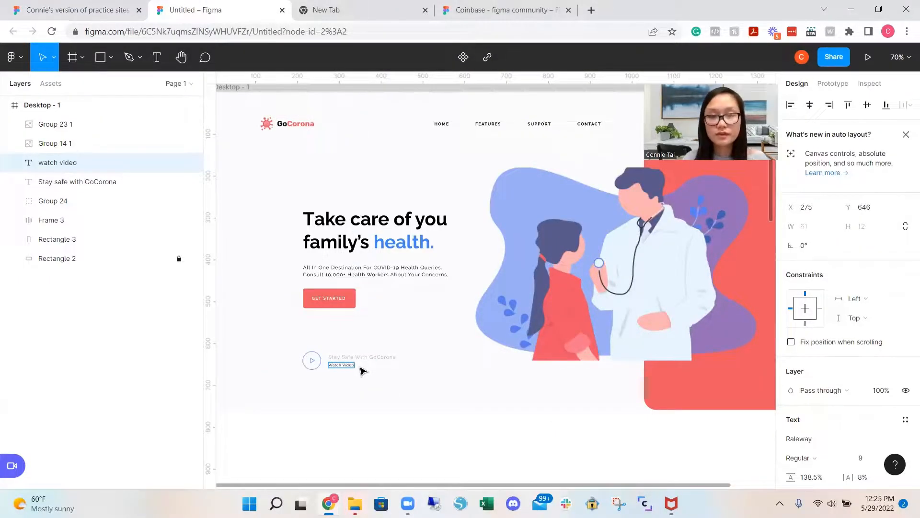
# - Set the letter case of the "watch video" caption to uppercase in the type settings
pyautogui.scroll(-3, 858, 383)
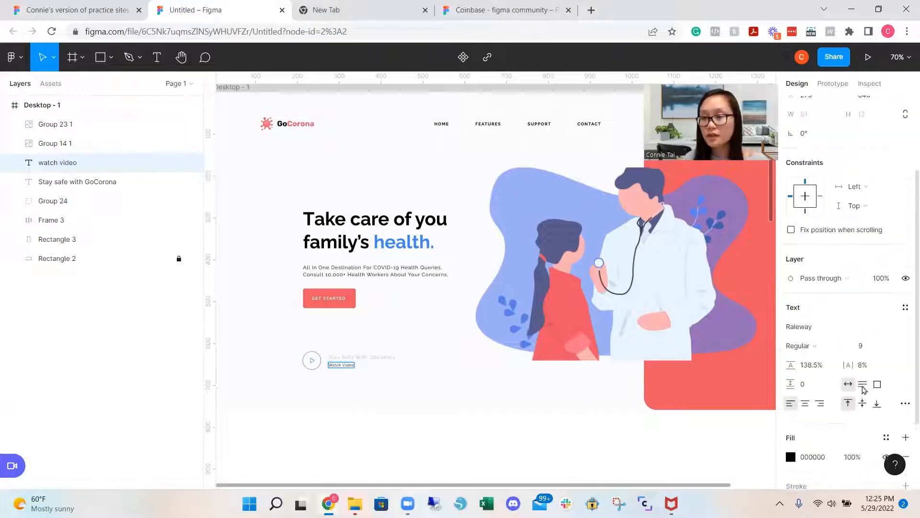
pyautogui.click(905, 396)
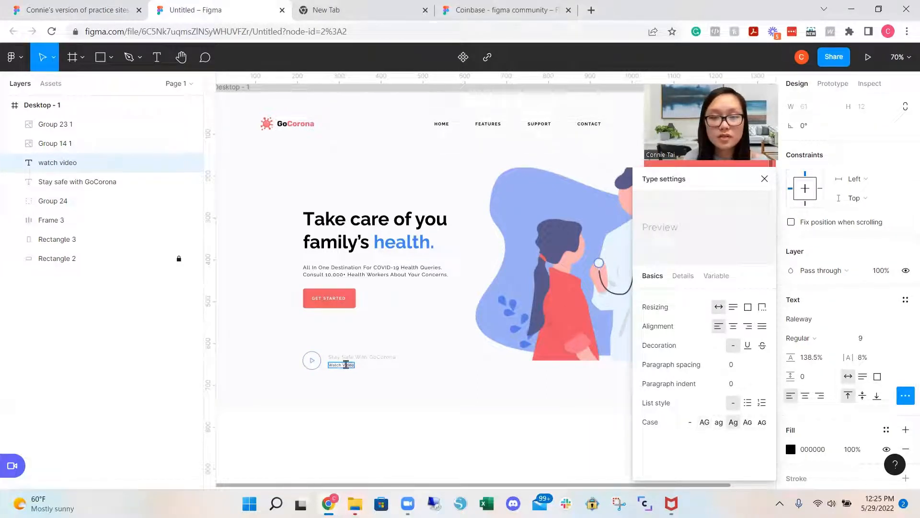
pyautogui.click(704, 422)
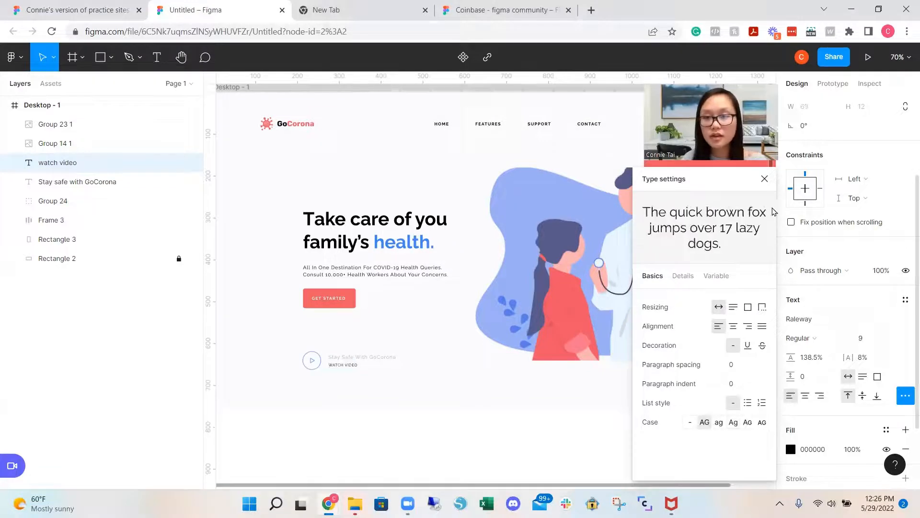
pyautogui.click(765, 179)
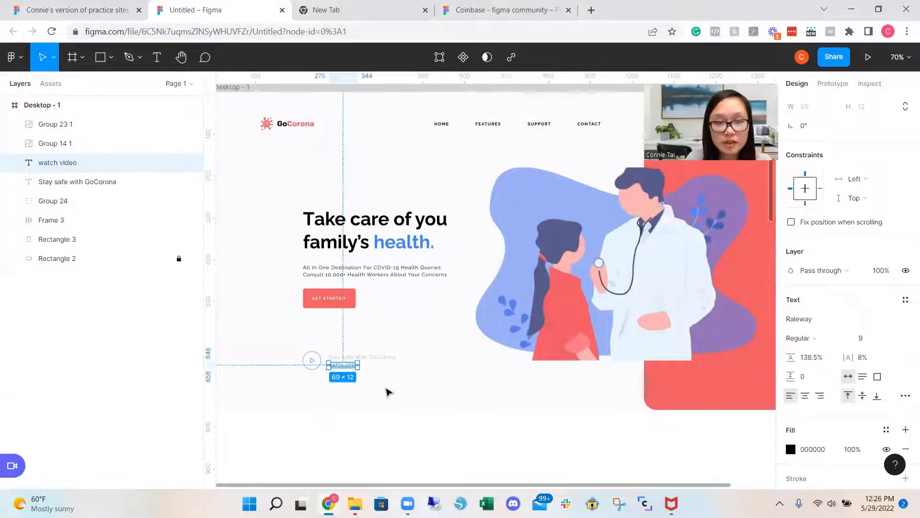
# - Group the two caption lines together with the play icon and apply auto layout to the group
pyautogui.moveTo(385, 383); pyautogui.dragTo(334, 346)
pyautogui.hotkey('ctrl', 'g')
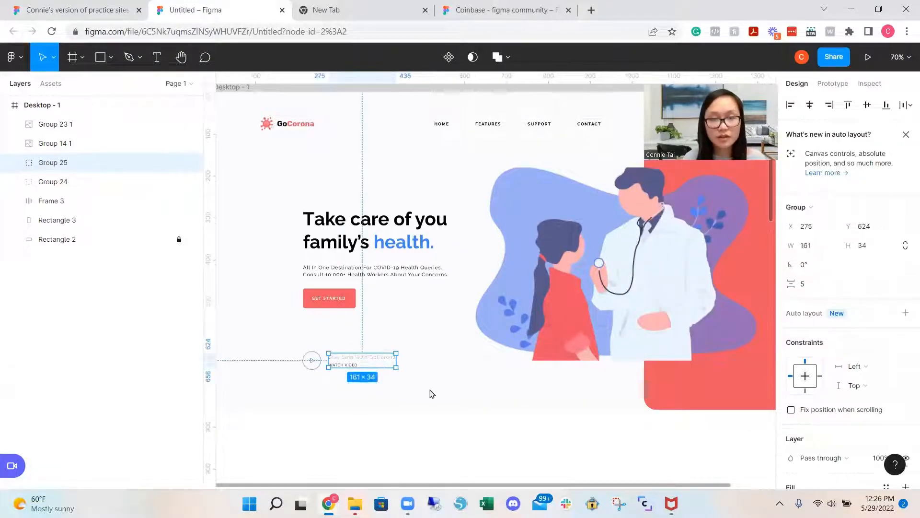
pyautogui.click(374, 386)
pyautogui.moveTo(374, 387); pyautogui.dragTo(296, 354)
pyautogui.hotkey('ctrl', 'g')
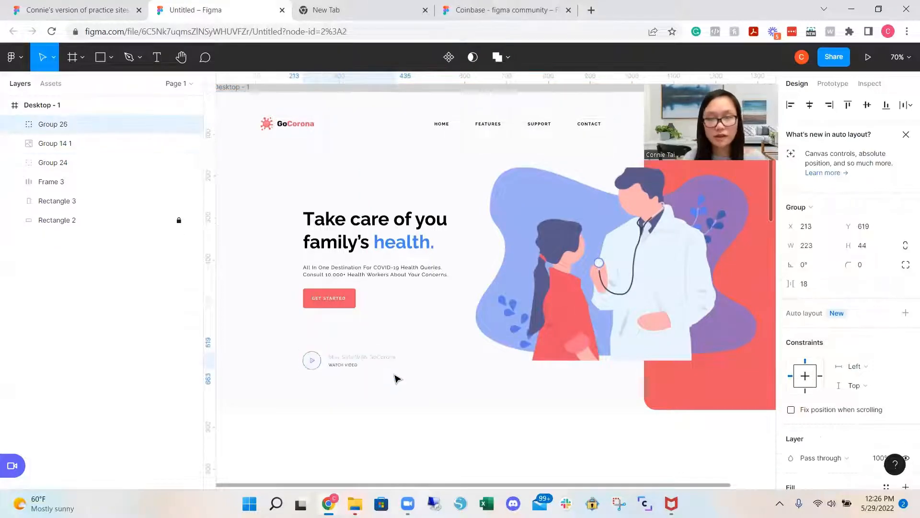
pyautogui.hotkey('shift', 'a')
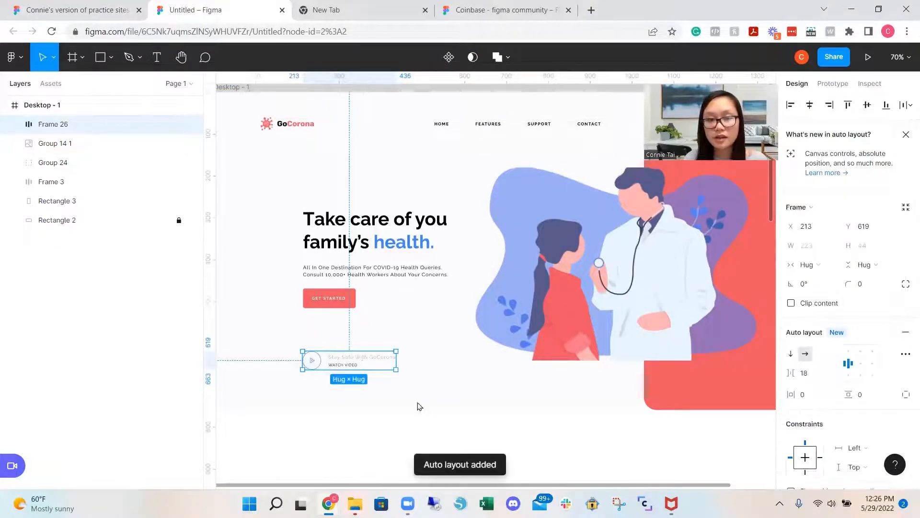
pyautogui.click(472, 406)
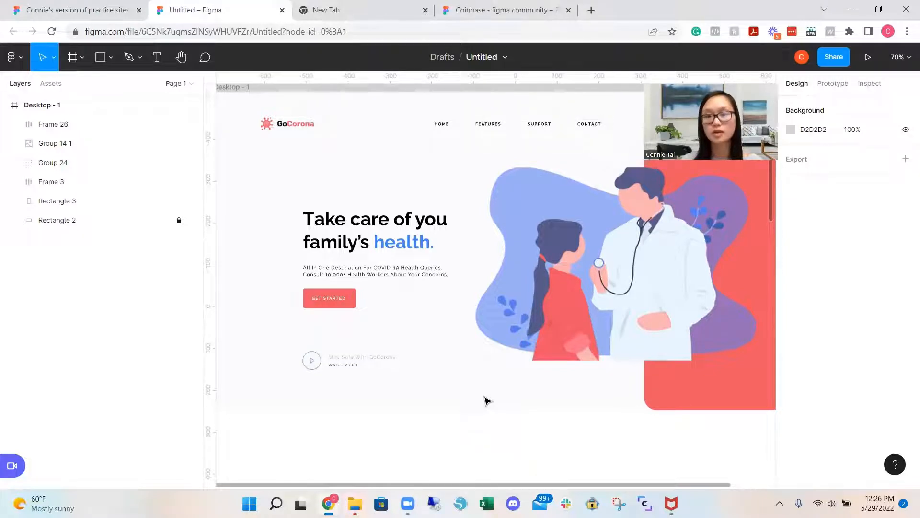
# - Duplicate the hero text group and place the copy on the right half of the blank area below section 1
pyautogui.click(505, 328)
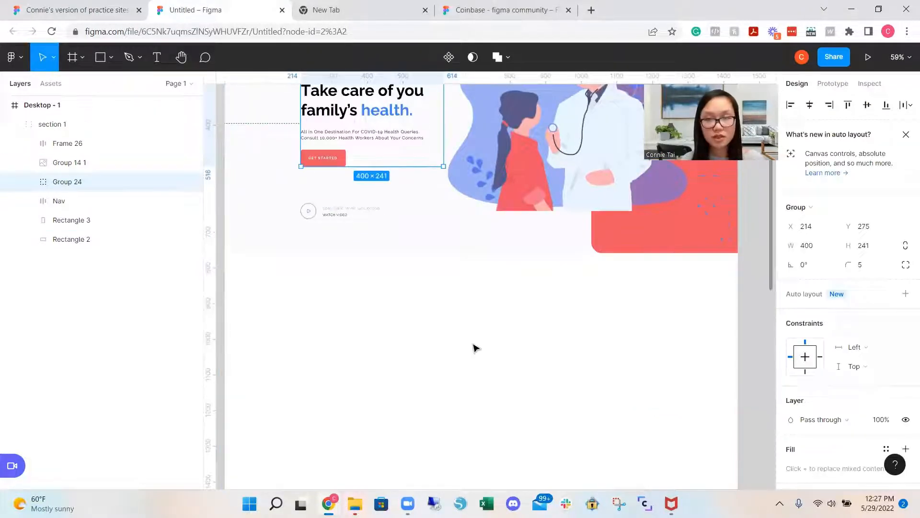
pyautogui.click(474, 347)
pyautogui.hotkey('ctrl', 'v')
pyautogui.moveTo(374, 122); pyautogui.dragTo(624, 345)
pyautogui.scroll(-1, 596, 350)
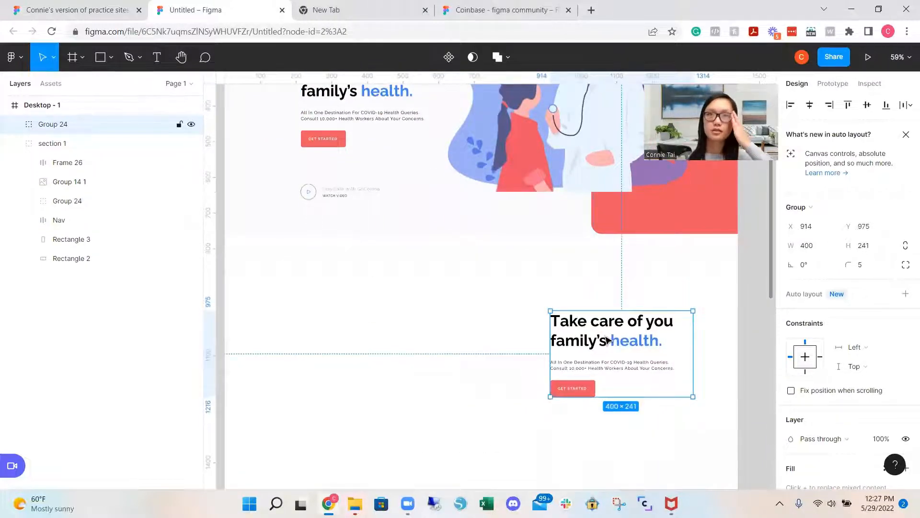
# - Replace the duplicated heading with "Stay safe with gocorona." in Rubik Bold with "corona." in red, and capitalise its first letter
pyautogui.click(708, 327)
pyautogui.doubleClick(624, 344)
pyautogui.doubleClick(640, 343)
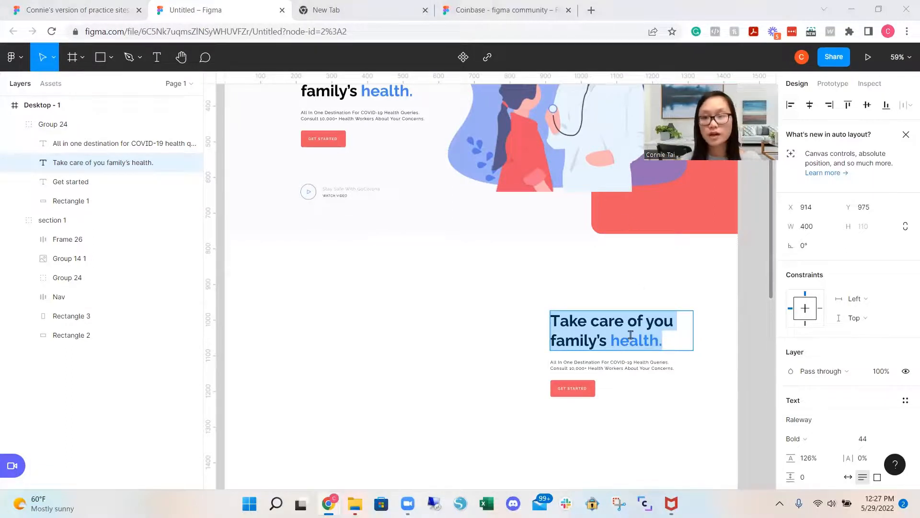
pyautogui.write('Stay safe with GoCorona.')
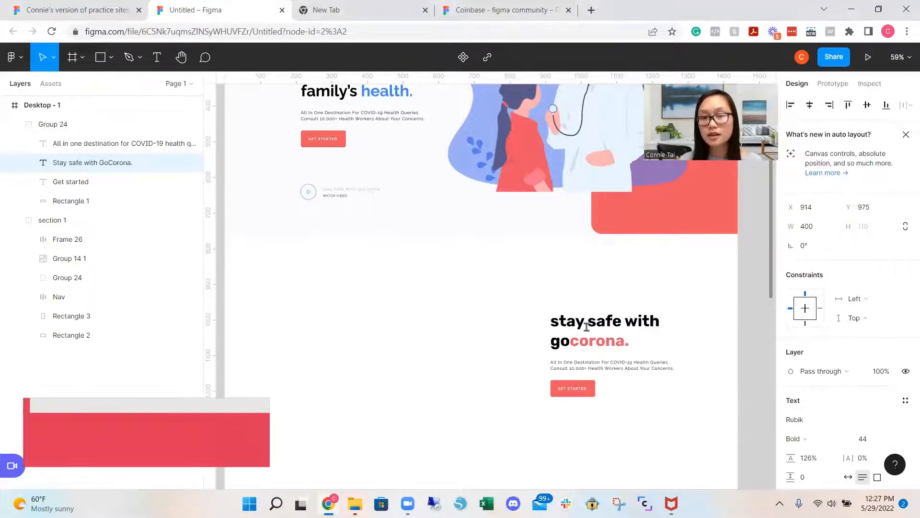
pyautogui.click(559, 330)
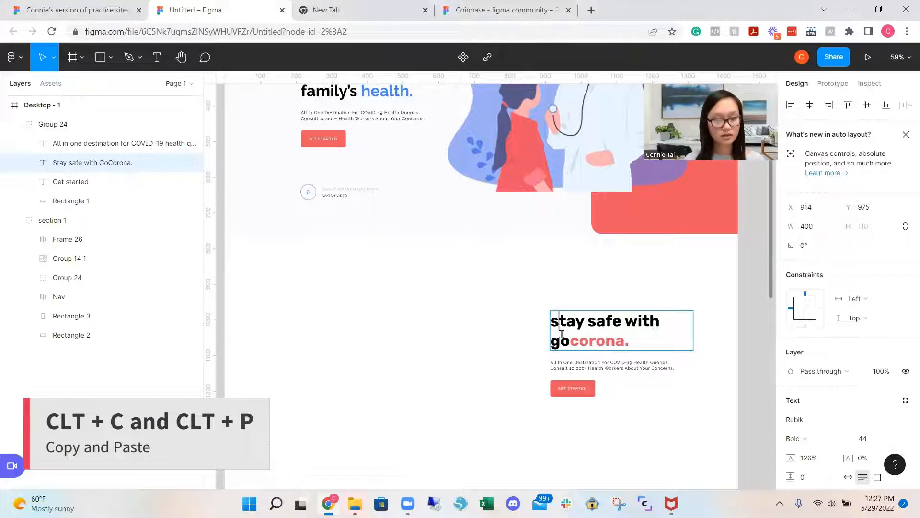
pyautogui.press('BackSpace')
pyautogui.write('S')
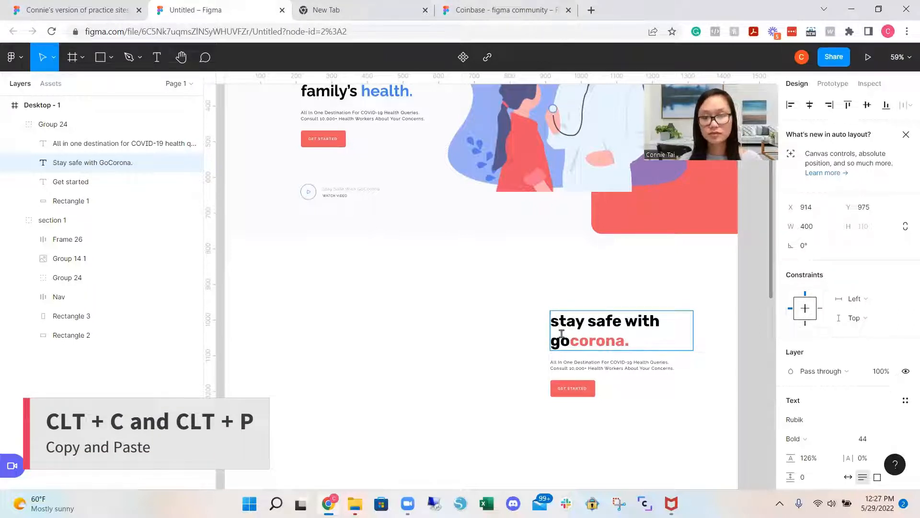
pyautogui.press('BackSpace')
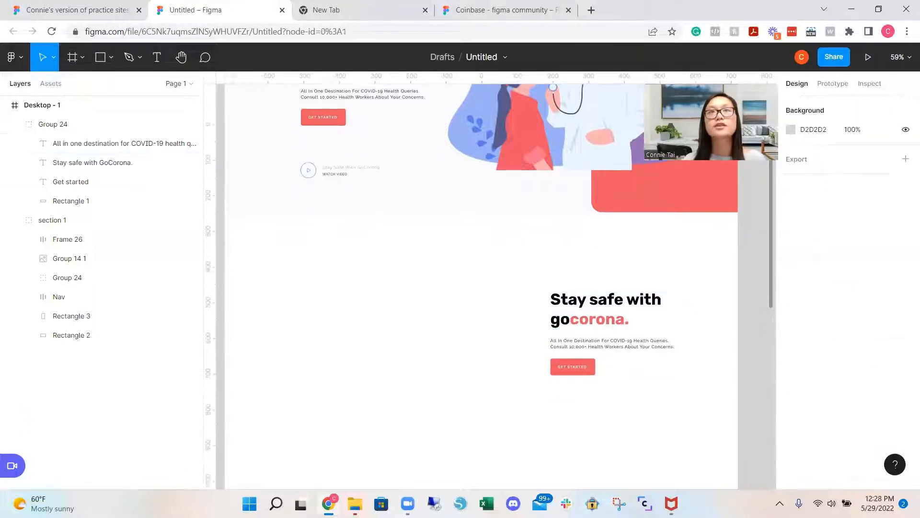
# - Paste the GoCorona phone sign-up mockup to the left of the new heading and position it at X 226, Y 847
pyautogui.hotkey('ctrl', 'v')
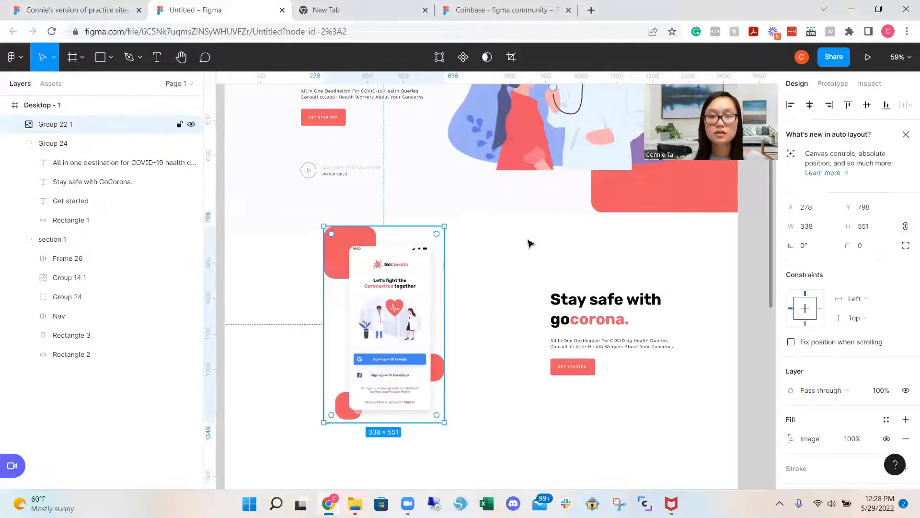
pyautogui.scroll(-1, 459, 279)
pyautogui.moveTo(416, 254); pyautogui.dragTo(398, 272)
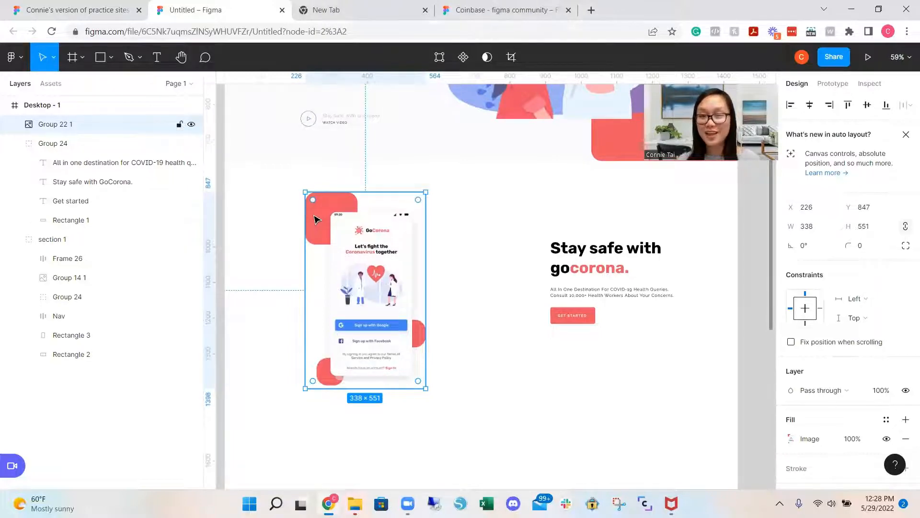
# - Move the "Stay safe with gocorona." text group closer to the phone mockup, to X 835, Y 993
pyautogui.click(613, 259)
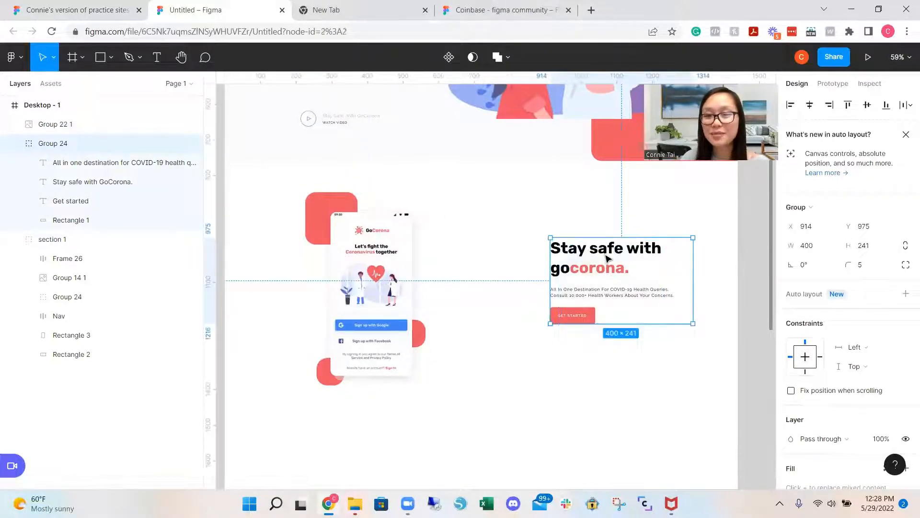
pyautogui.moveTo(613, 258); pyautogui.dragTo(578, 264)
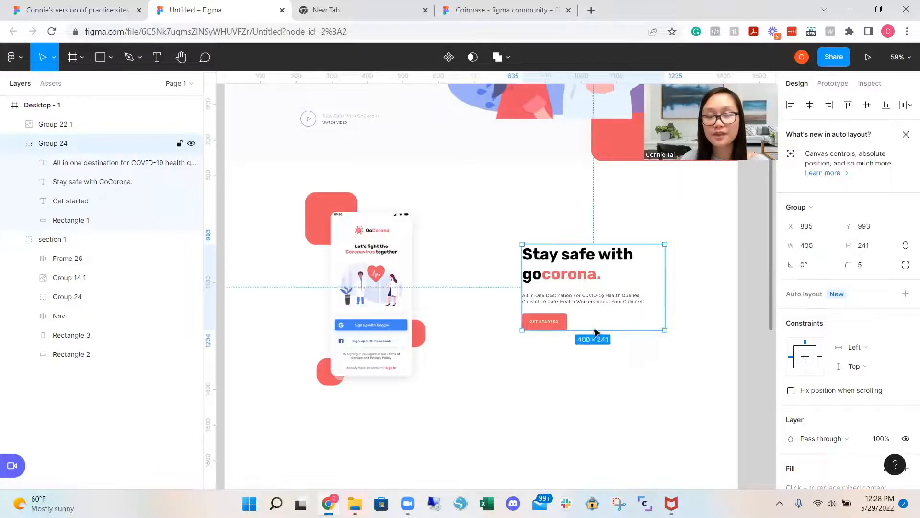
pyautogui.scroll(2, 596, 352)
pyautogui.scroll(-3, 597, 353)
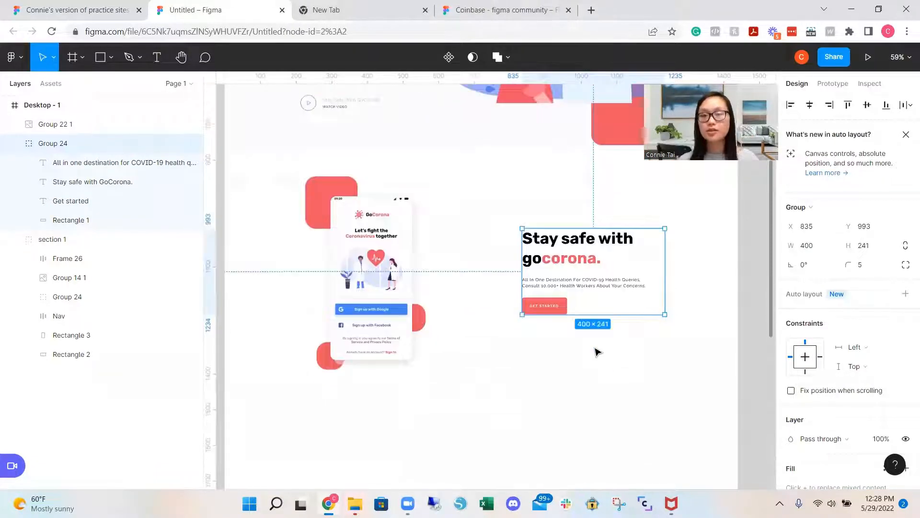
# - Group the phone mockup and the "Stay safe with gocorona." text group as "section 2"
pyautogui.click(565, 370)
pyautogui.moveTo(699, 387); pyautogui.dragTo(288, 207)
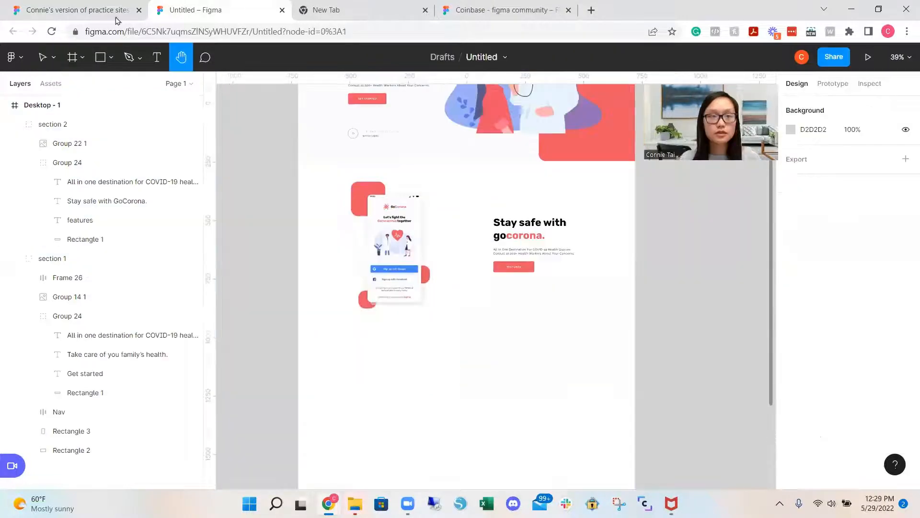
# - Examine the statistics card and the "Talk to experts." section in the reference GoCorona design, then return to the working file
pyautogui.click(107, 9)
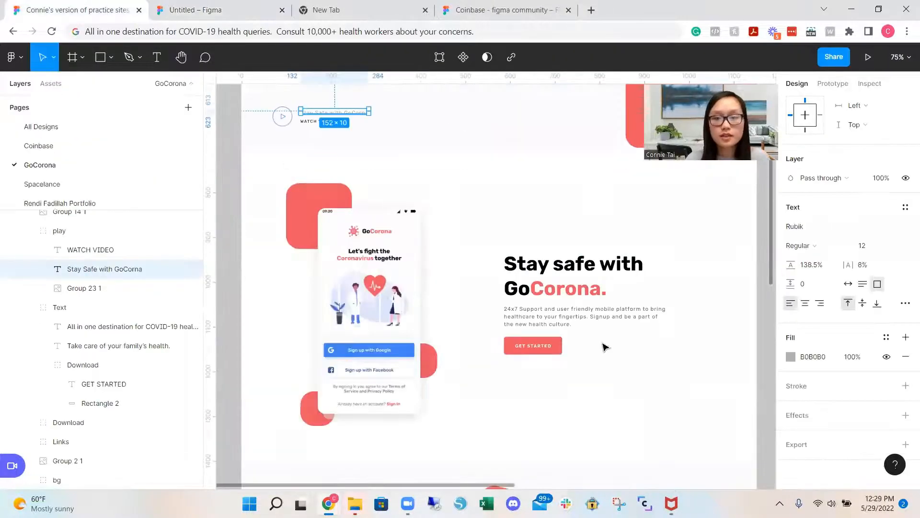
pyautogui.scroll(-1, 603, 344)
pyautogui.scroll(-5, 603, 344)
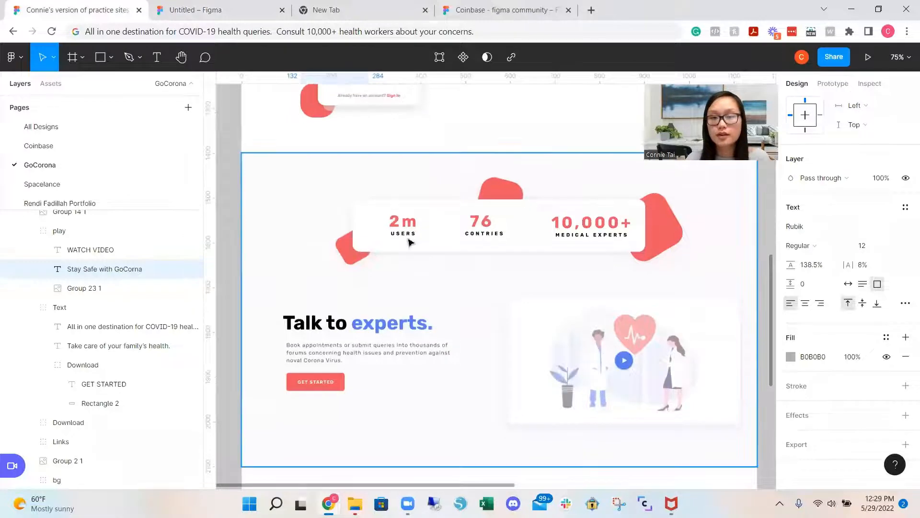
pyautogui.scroll(-1, 312, 335)
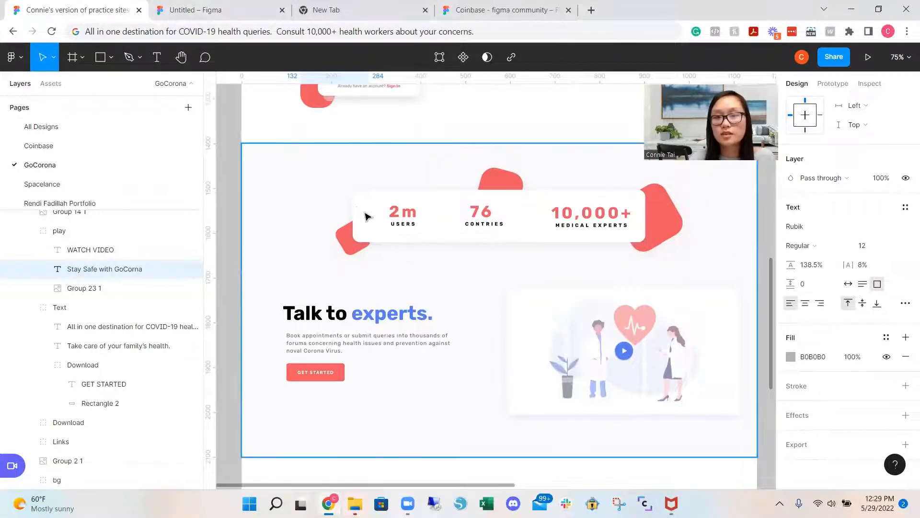
pyautogui.scroll(-1, 551, 270)
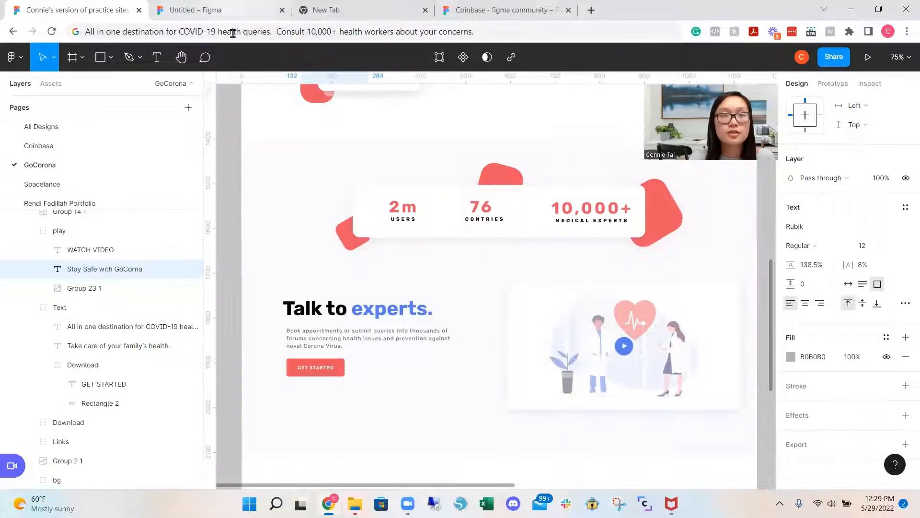
pyautogui.click(220, 10)
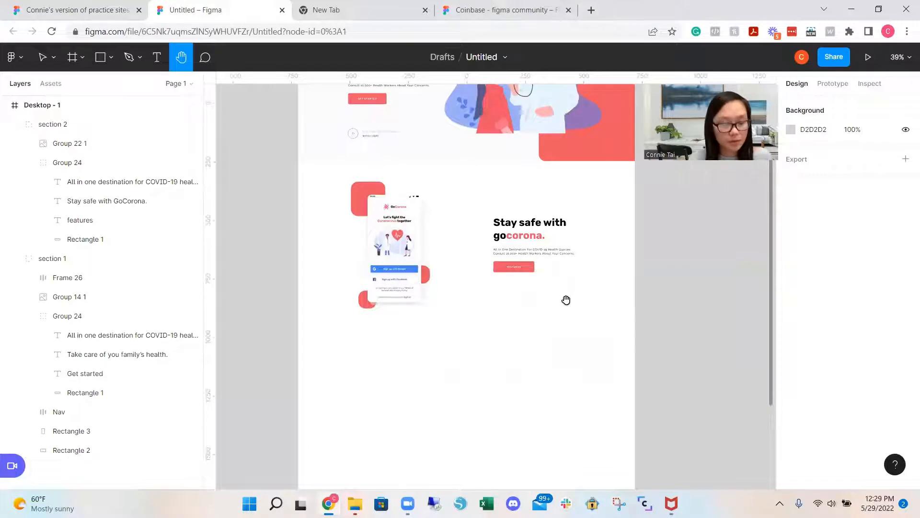
pyautogui.press('v')
pyautogui.click(434, 155)
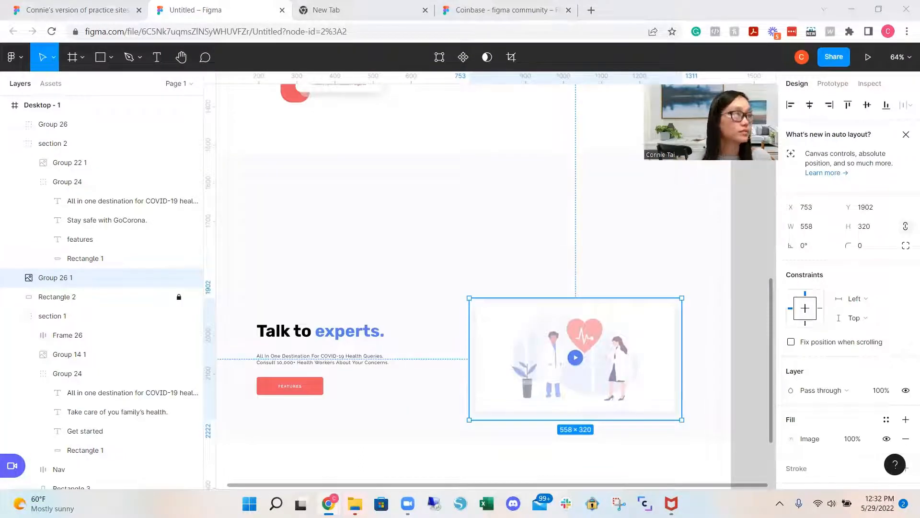
pyautogui.click(349, 215)
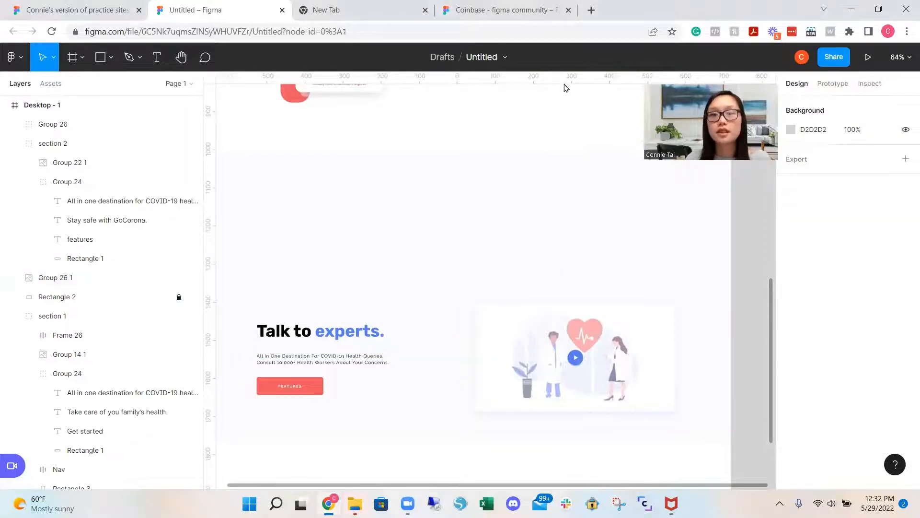
pyautogui.hotkey('ctrl', 'v')
pyautogui.moveTo(390, 222); pyautogui.dragTo(436, 227)
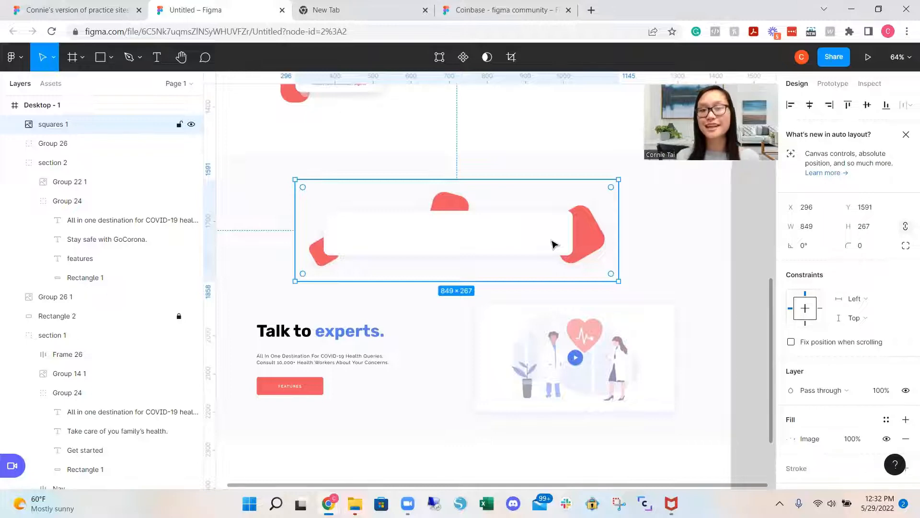
pyautogui.press('Delete')
# - Draw a 774 × 134 rectangle above the "Talk to experts." content and place it at X 295, Y 1643
pyautogui.press('r')
pyautogui.moveTo(320, 203); pyautogui.dragTo(616, 254)
pyautogui.moveTo(543, 241); pyautogui.dragTo(517, 237)
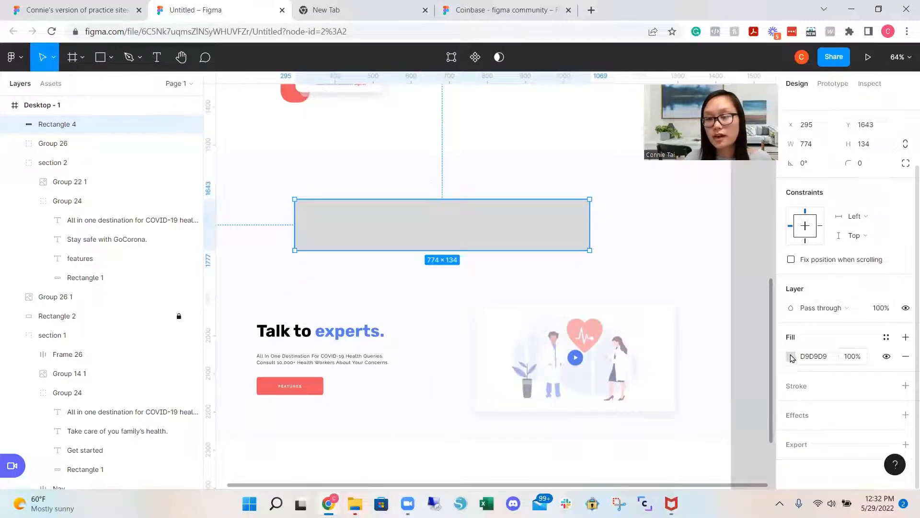
# - Fill the rectangle with white (FFFFFF) and set its corner radius to 16
pyautogui.click(791, 356)
pyautogui.moveTo(644, 217); pyautogui.dragTo(628, 185)
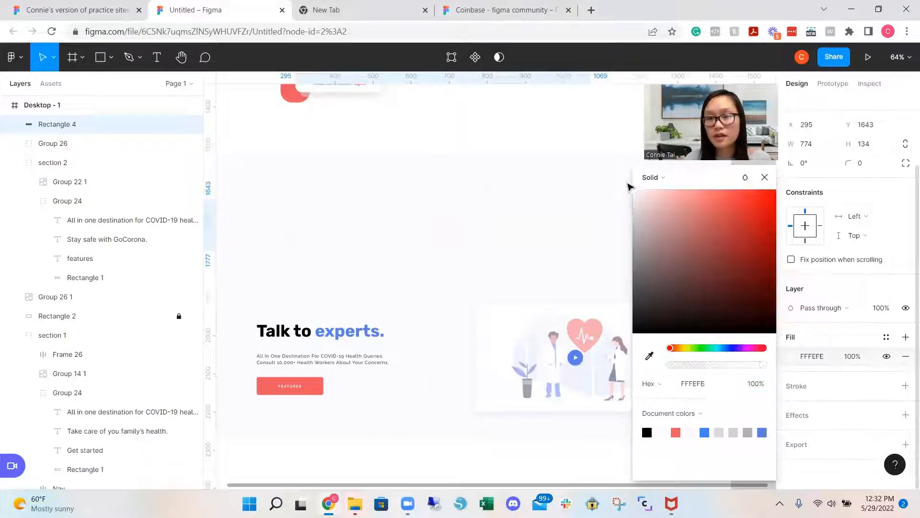
pyautogui.click(628, 185)
pyautogui.click(863, 245)
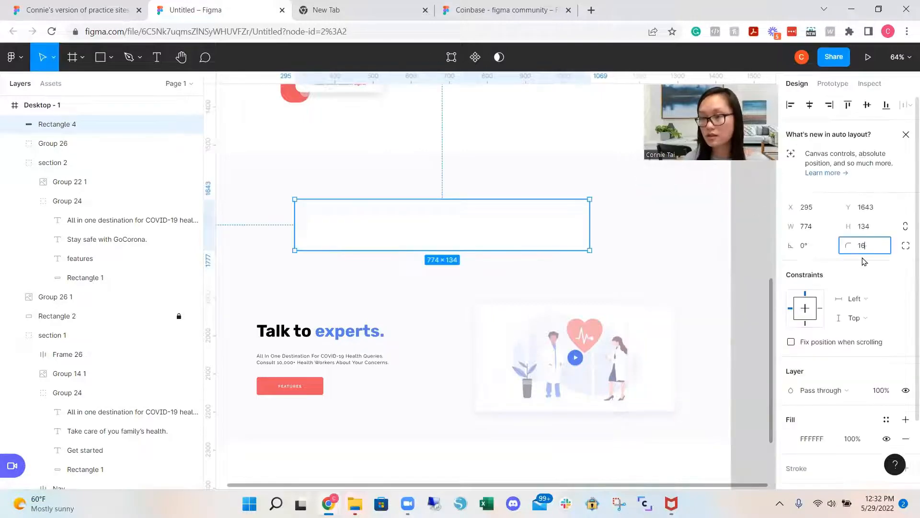
pyautogui.press('Return')
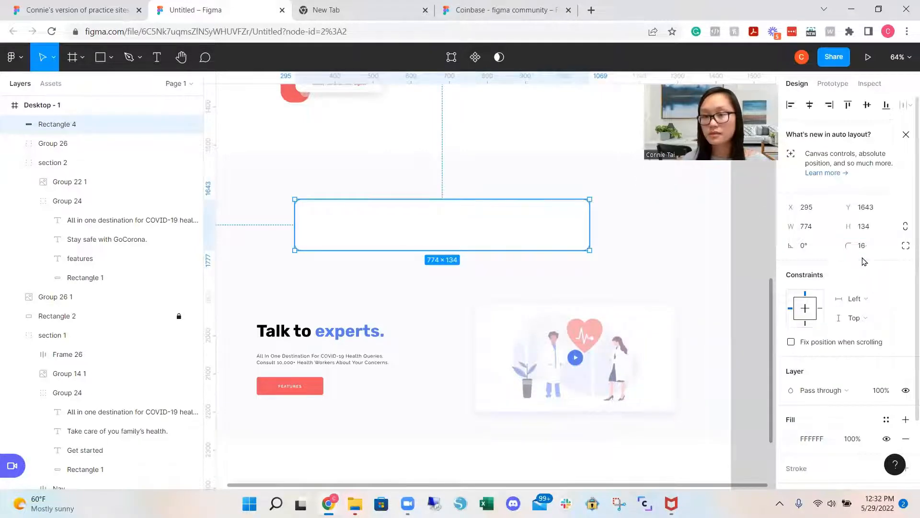
# - Add a drop shadow to the white card, matching the shadow of the statistics card in the reference design
pyautogui.scroll(-3, 838, 376)
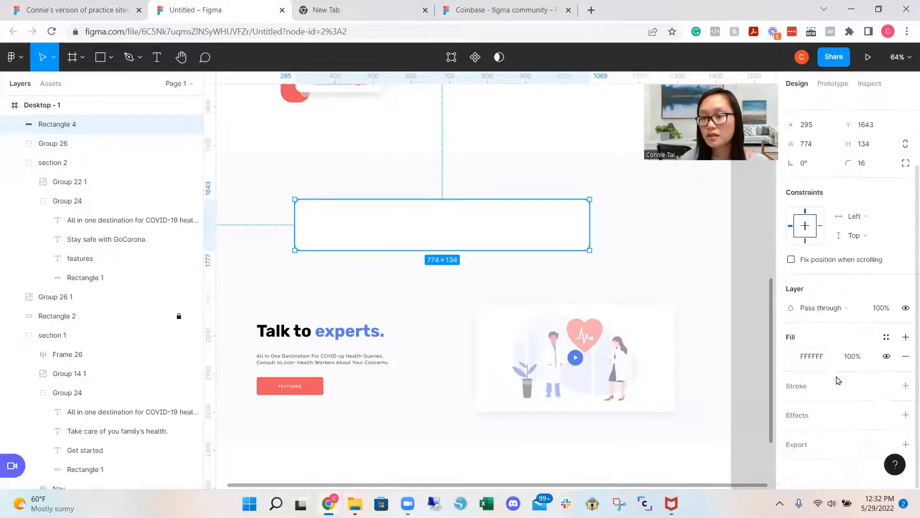
pyautogui.click(807, 416)
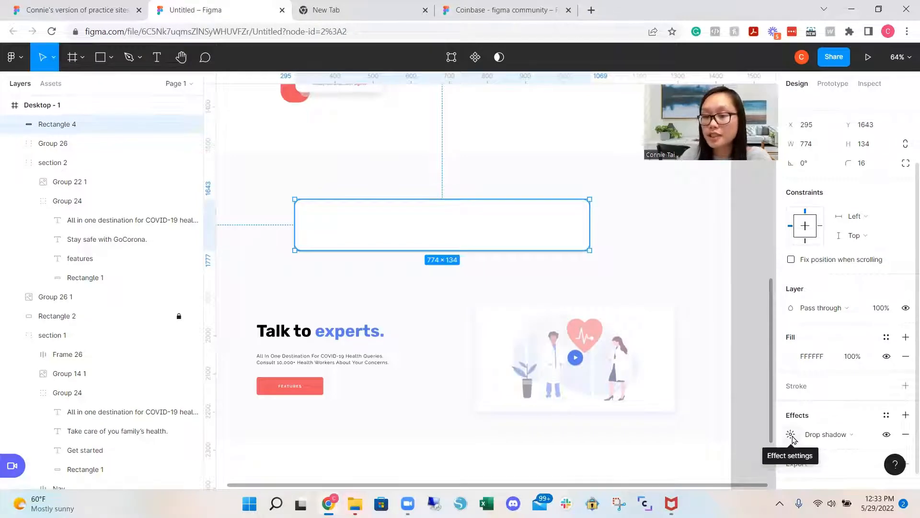
pyautogui.click(792, 437)
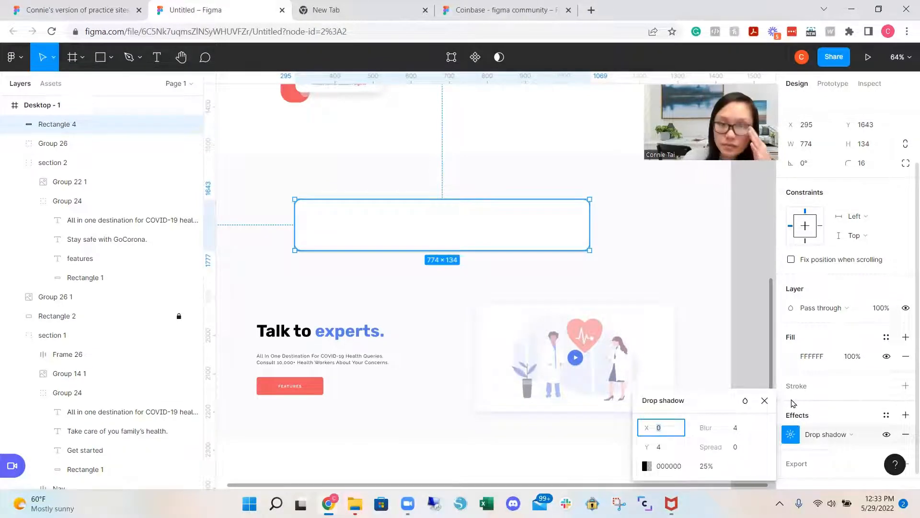
pyautogui.click(77, 9)
pyautogui.click(197, 9)
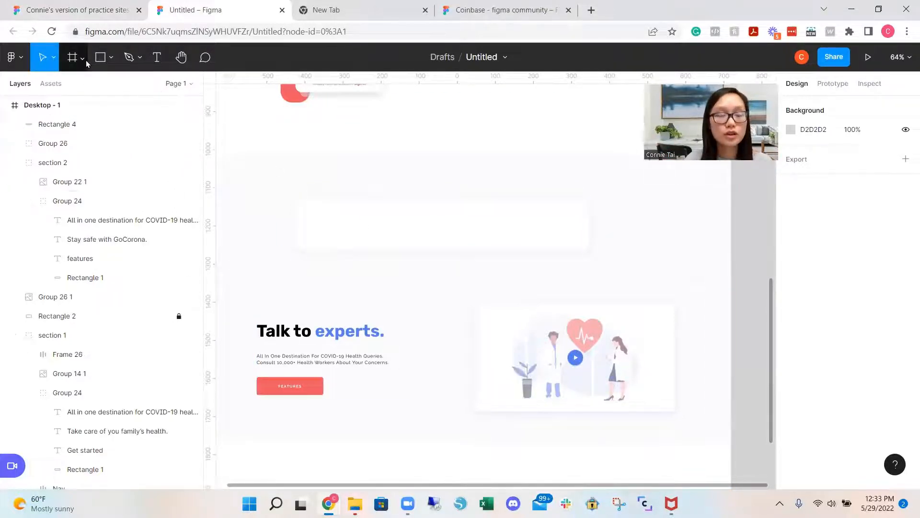
# - Draw a 207 × 207 square overlapping the white card's lower edge, at X 468, Y 1687
pyautogui.press('r')
pyautogui.moveTo(367, 217); pyautogui.dragTo(440, 295)
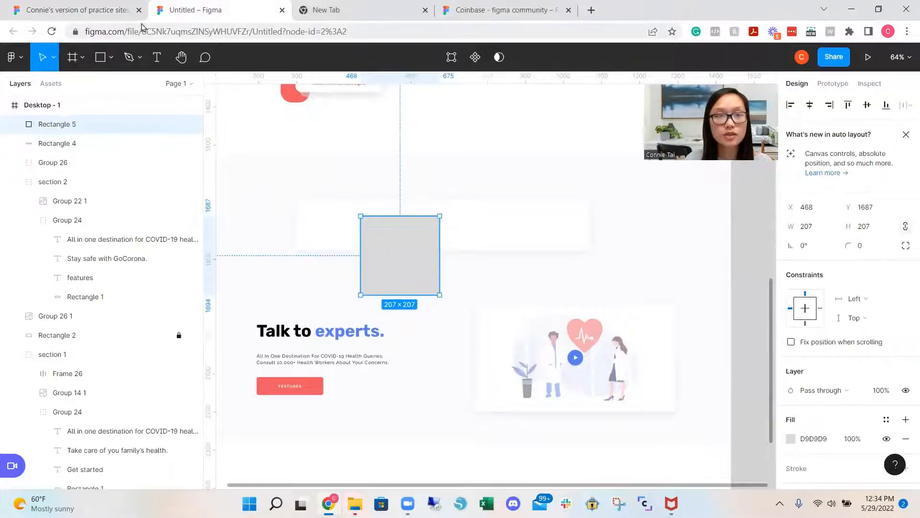
# - Match the grey square to the reference's large red square with a corner radius of 30 and fill colour EC5863
pyautogui.click(98, 14)
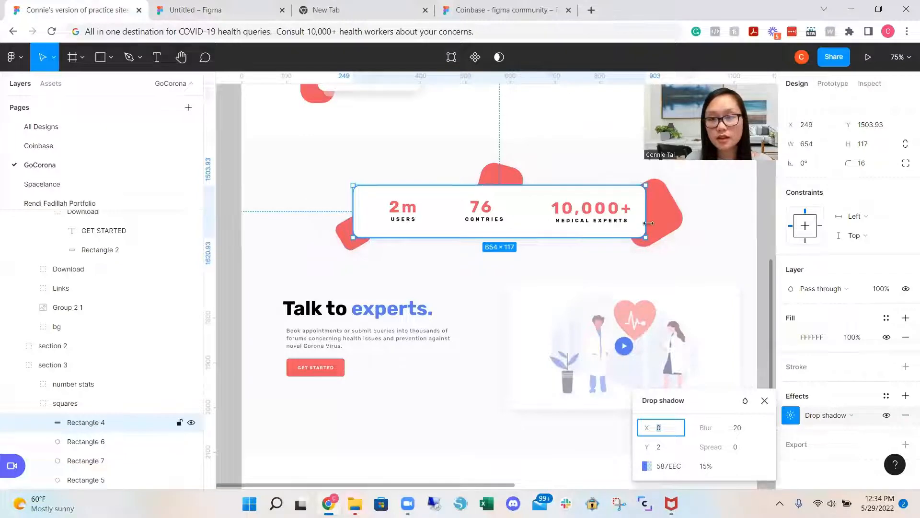
pyautogui.click(667, 224)
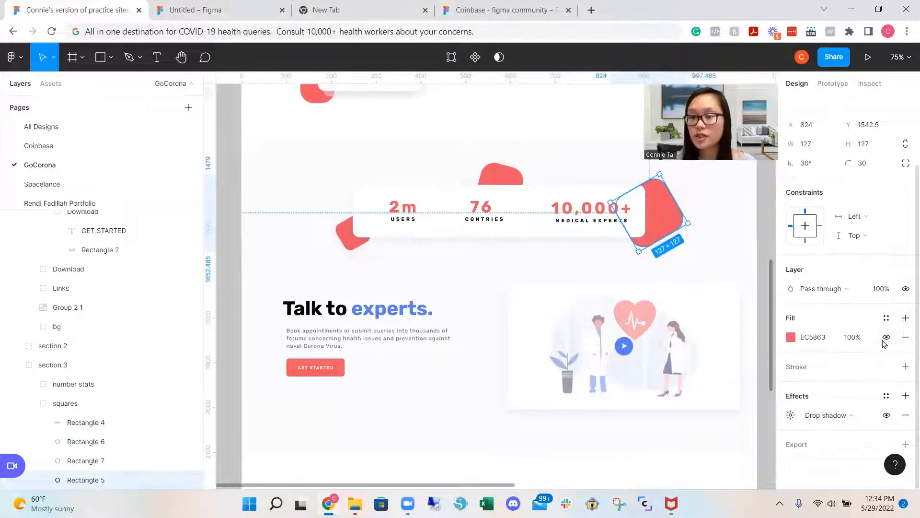
pyautogui.click(795, 418)
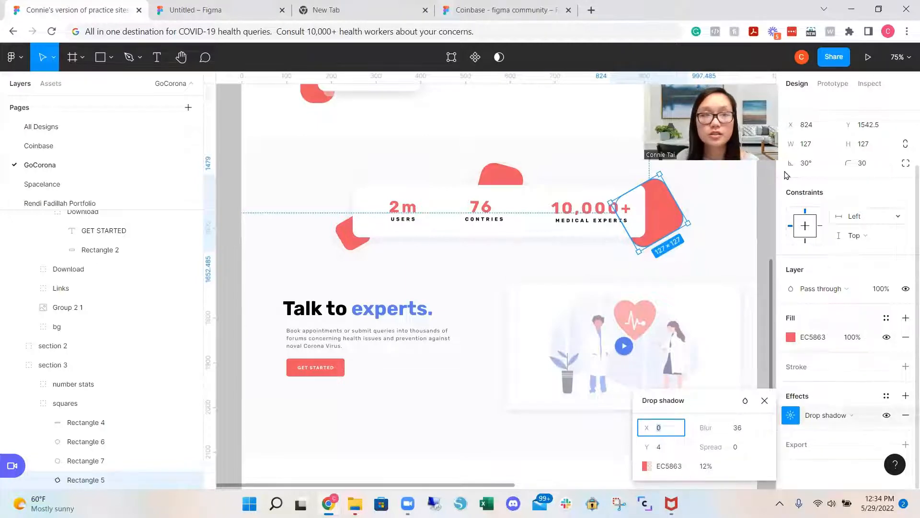
pyautogui.hotkey('ctrl', 'Tab')
pyautogui.click(870, 245)
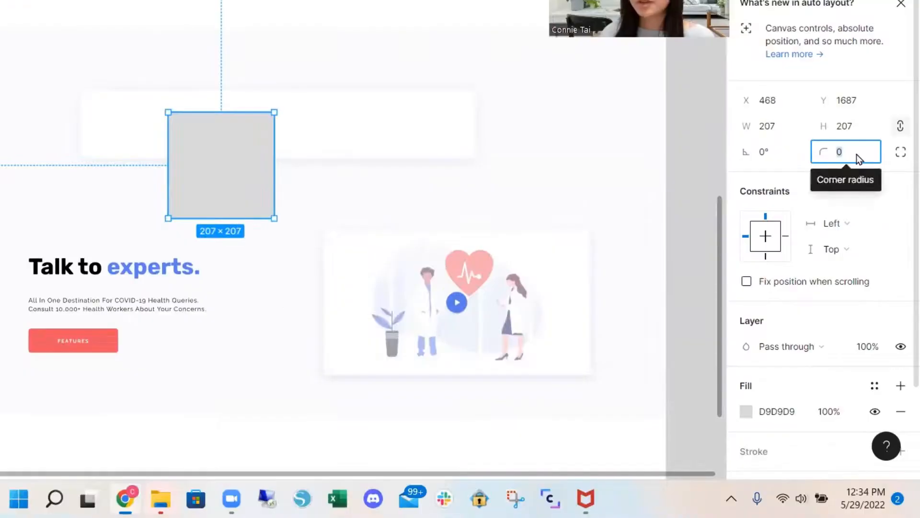
pyautogui.write('30')
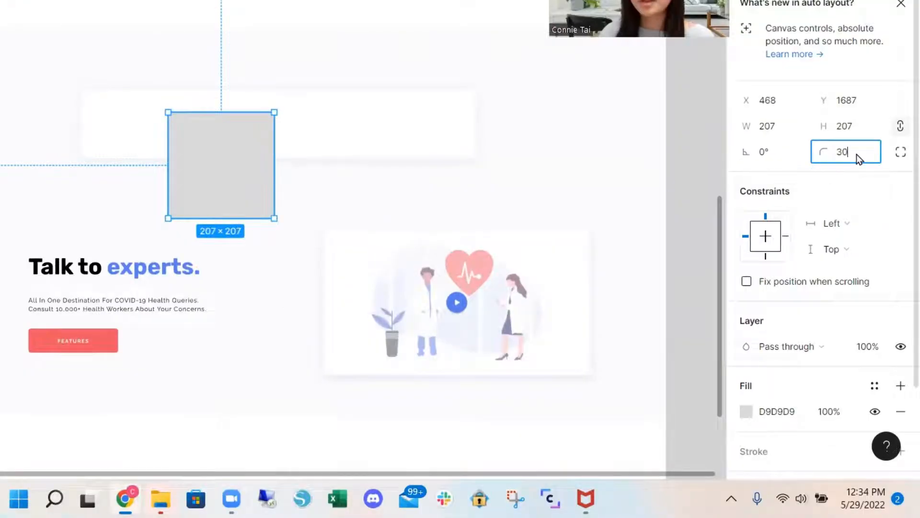
pyautogui.press('Return')
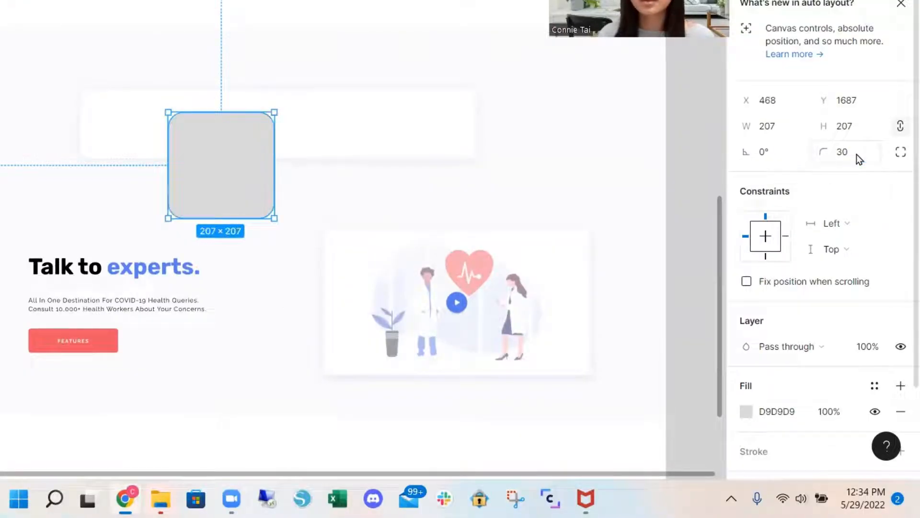
pyautogui.click(748, 413)
pyautogui.click(593, 404)
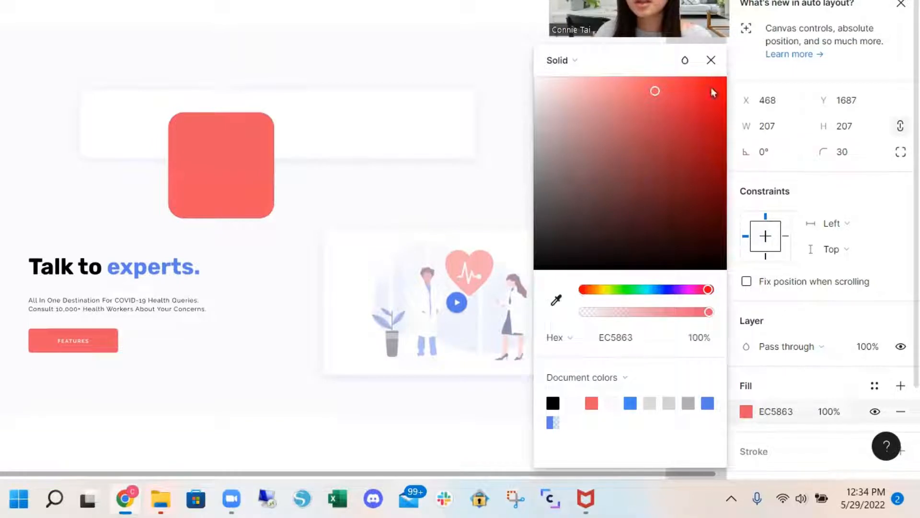
pyautogui.click(711, 60)
# - Add a drop shadow with a blur of 36 to the red square
pyautogui.scroll(-3, 867, 334)
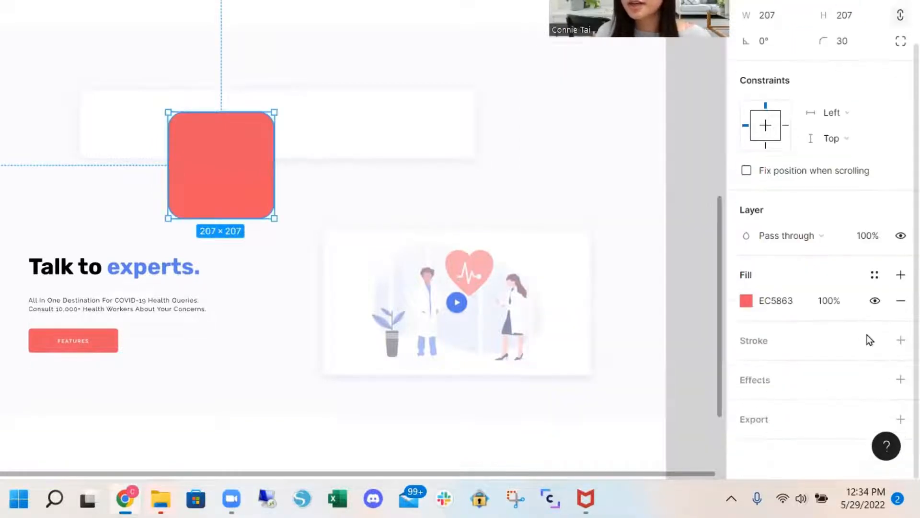
pyautogui.click(747, 379)
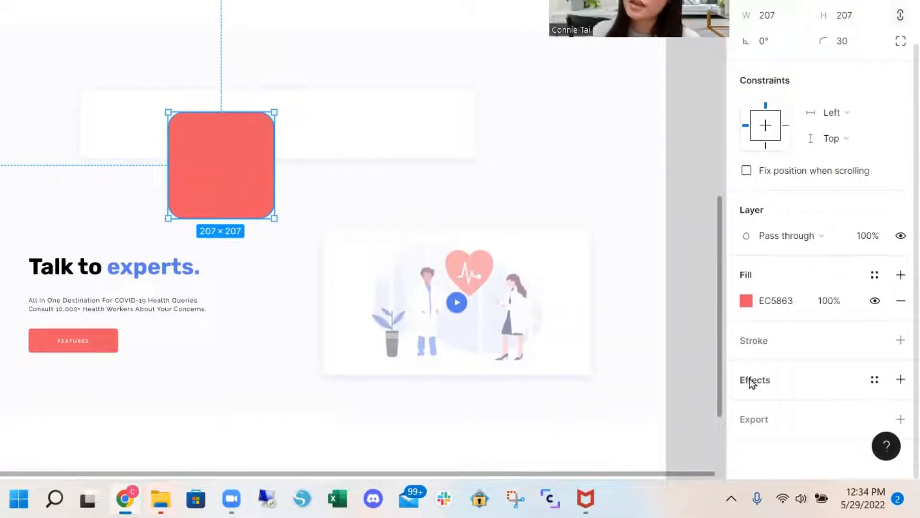
pyautogui.click(746, 405)
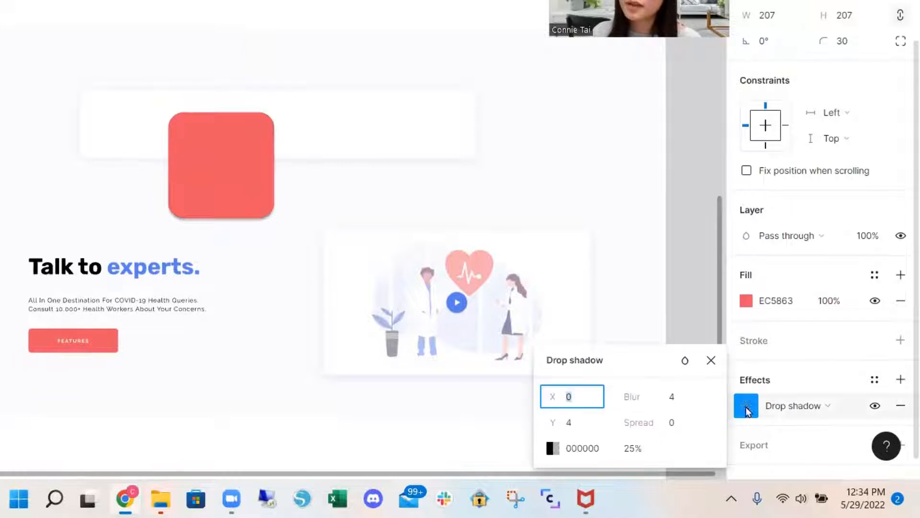
pyautogui.click(678, 399)
pyautogui.write('34')
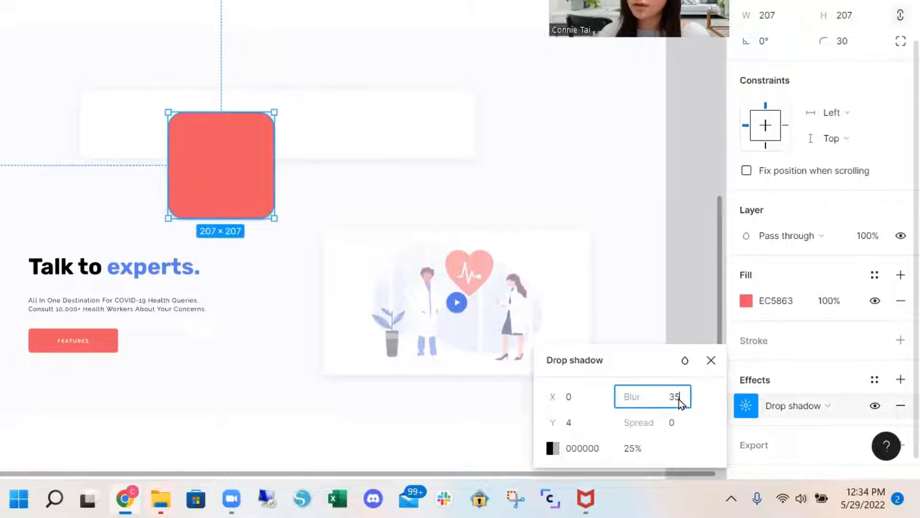
pyautogui.press('Return')
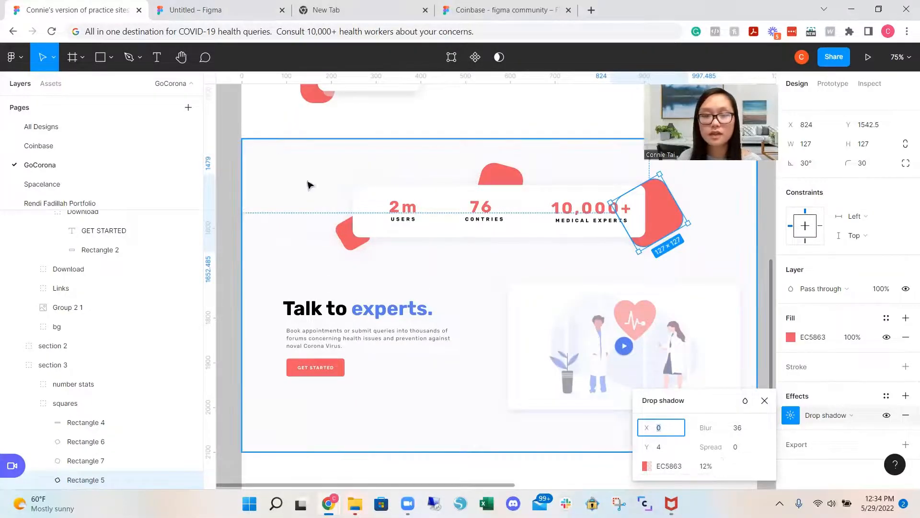
# - Set the red square's drop shadow colour to EC5863 at 12% opacity, as in the reference
pyautogui.click(197, 11)
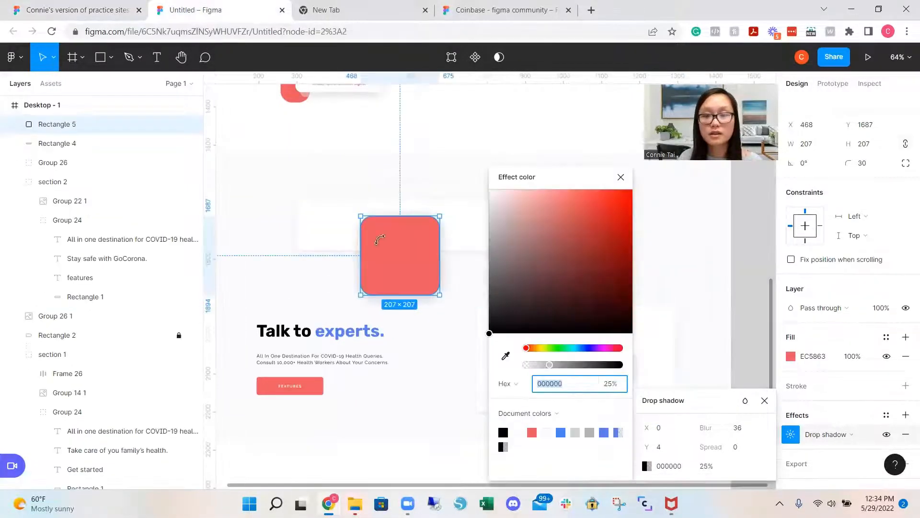
pyautogui.click(647, 466)
pyautogui.click(648, 468)
pyautogui.click(595, 387)
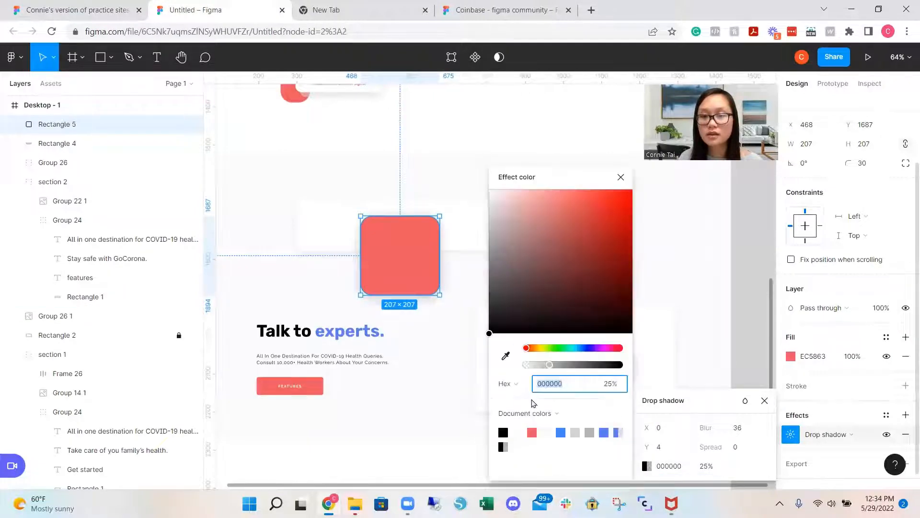
pyautogui.click(532, 432)
pyautogui.click(708, 466)
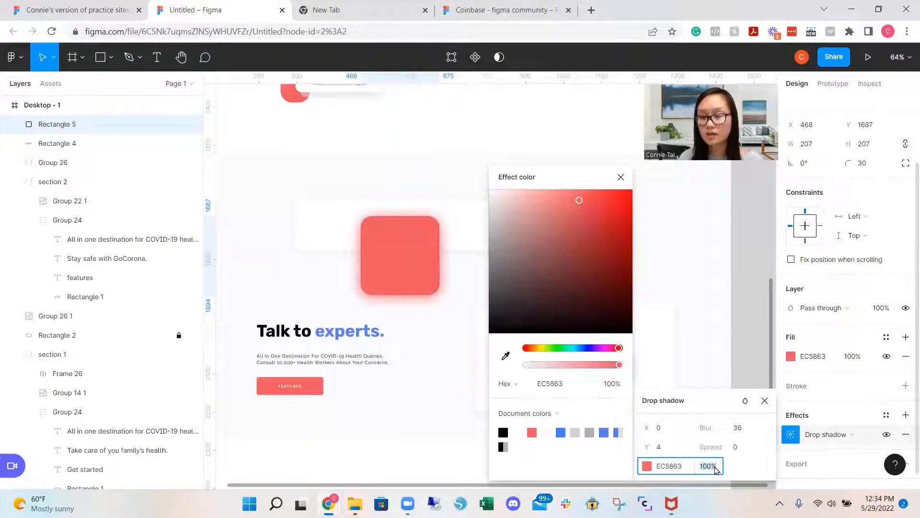
pyautogui.write('12')
pyautogui.press('Return')
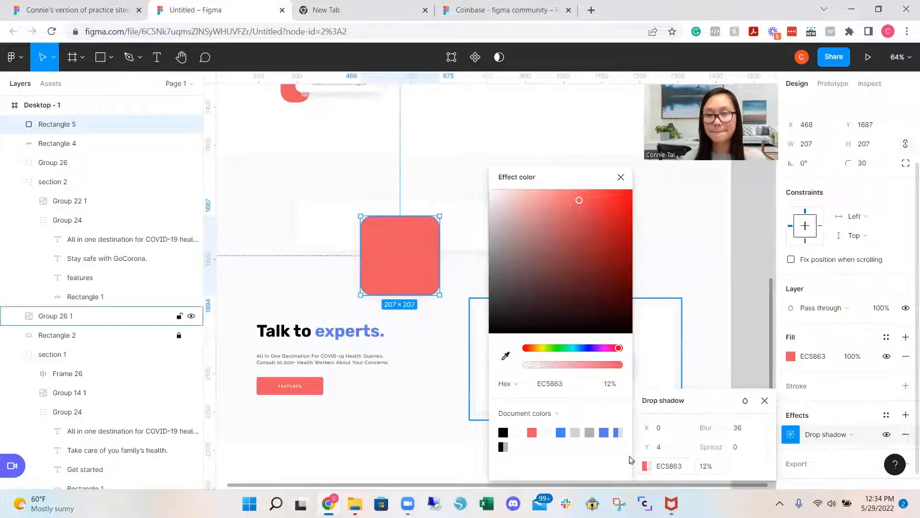
# - Move the red square to the right end of the white card, at about X 955, Y 1690, and rotate it about 25°
pyautogui.click(711, 287)
pyautogui.moveTo(420, 278); pyautogui.dragTo(612, 275)
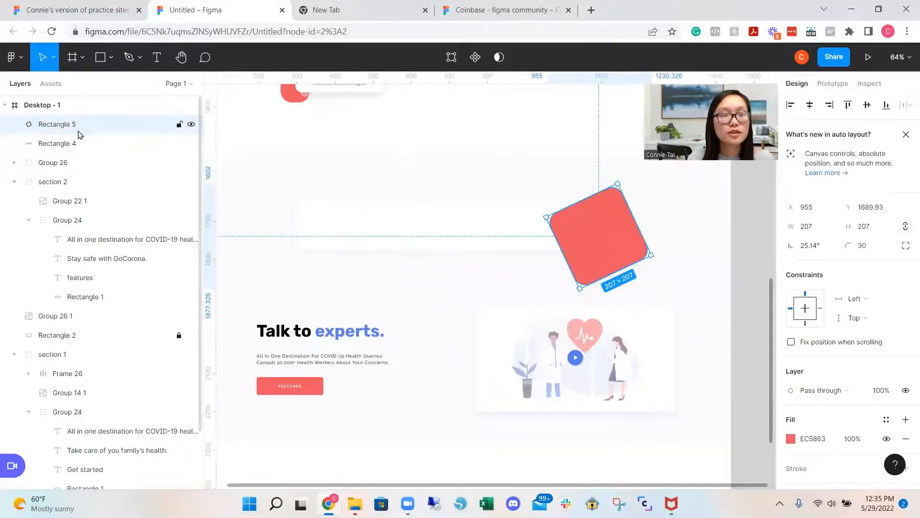
# - Place the large red square behind the white card in the layer order and extend the card's lower edge downward
pyautogui.moveTo(78, 132); pyautogui.dragTo(82, 149)
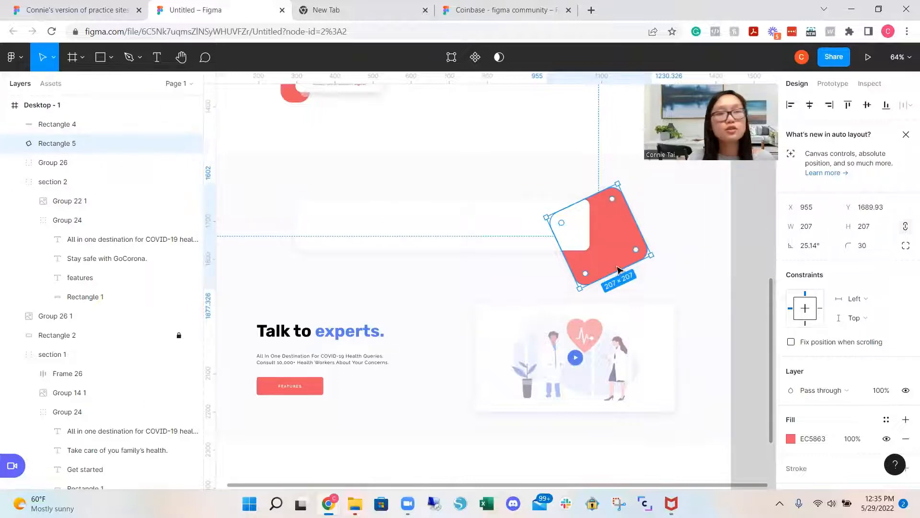
pyautogui.click(513, 232)
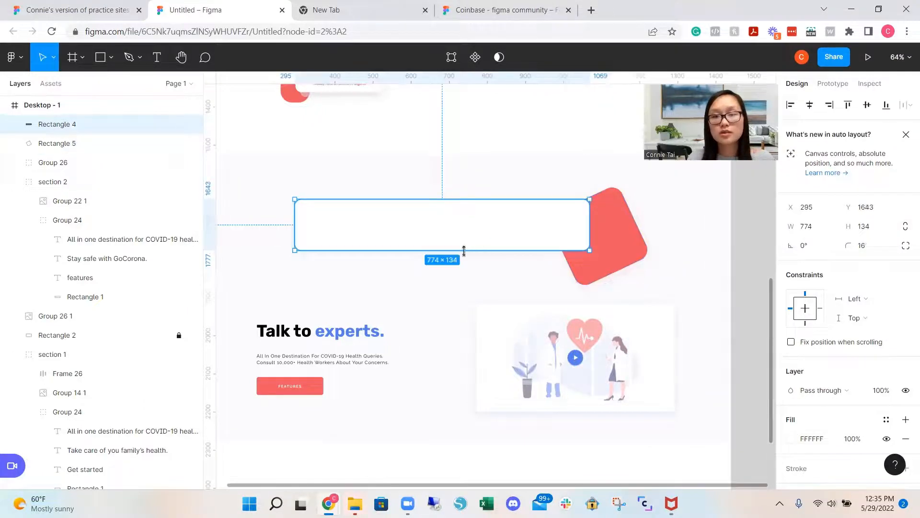
pyautogui.moveTo(464, 250); pyautogui.dragTo(462, 265)
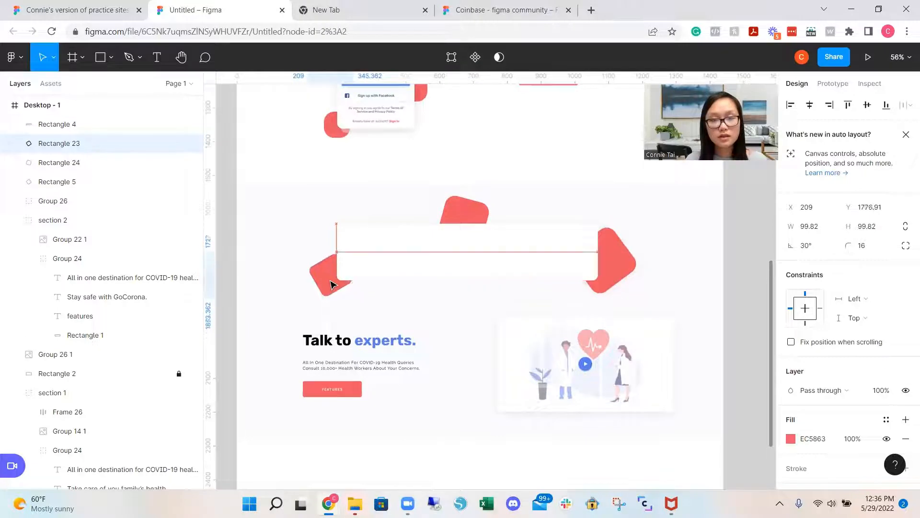
# - Nudge the small lower-left red square to about X 226, Y 1775, and group the white card with the three red squares
pyautogui.moveTo(330, 280); pyautogui.dragTo(337, 277)
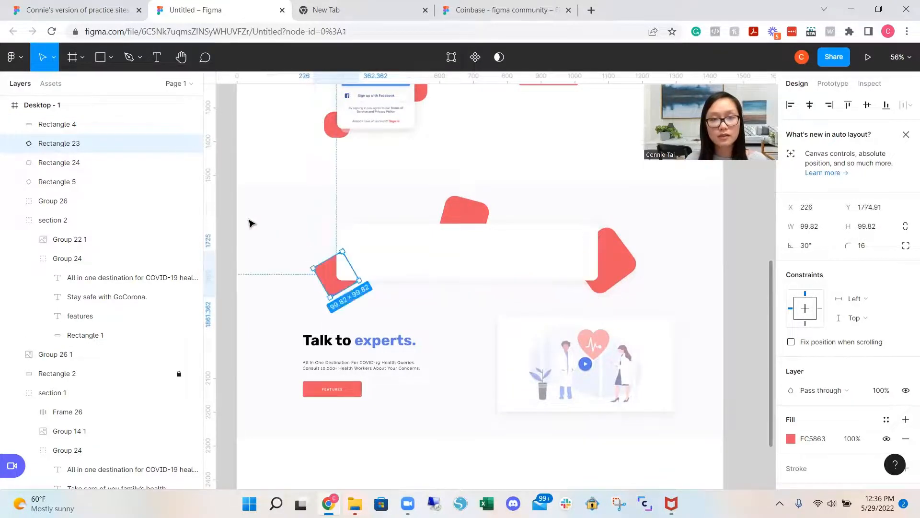
pyautogui.moveTo(218, 222); pyautogui.dragTo(657, 310)
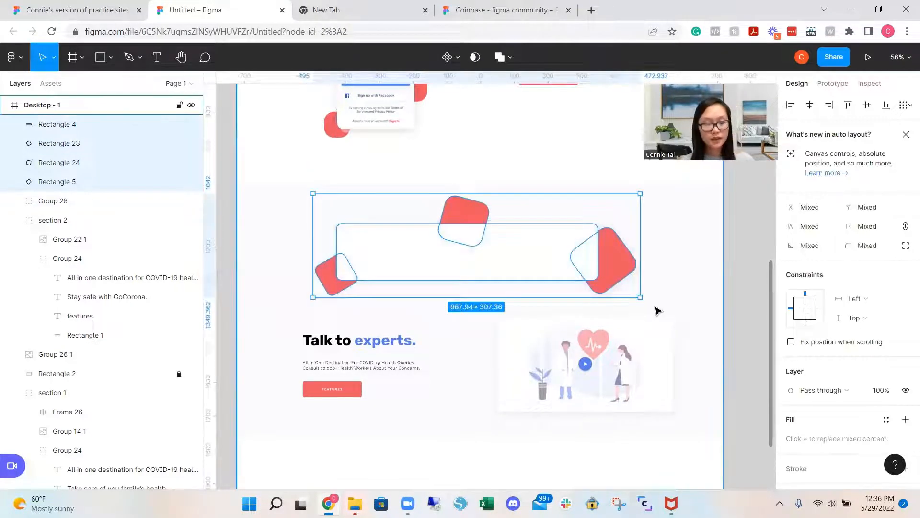
pyautogui.hotkey('ctrl', 'g')
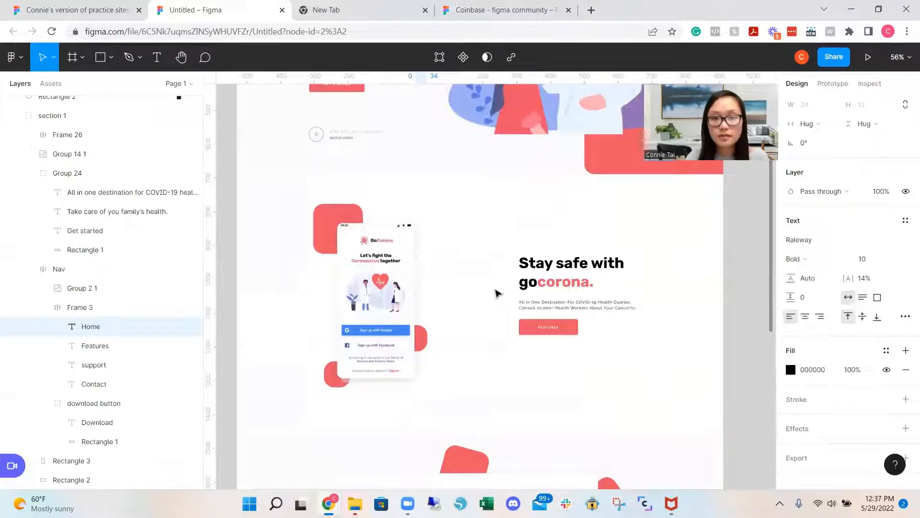
# - Paste a copy of the "Home" navigation text and place it beneath "2m" on the card, at about X 378, Y 1752
pyautogui.scroll(-6, 521, 309)
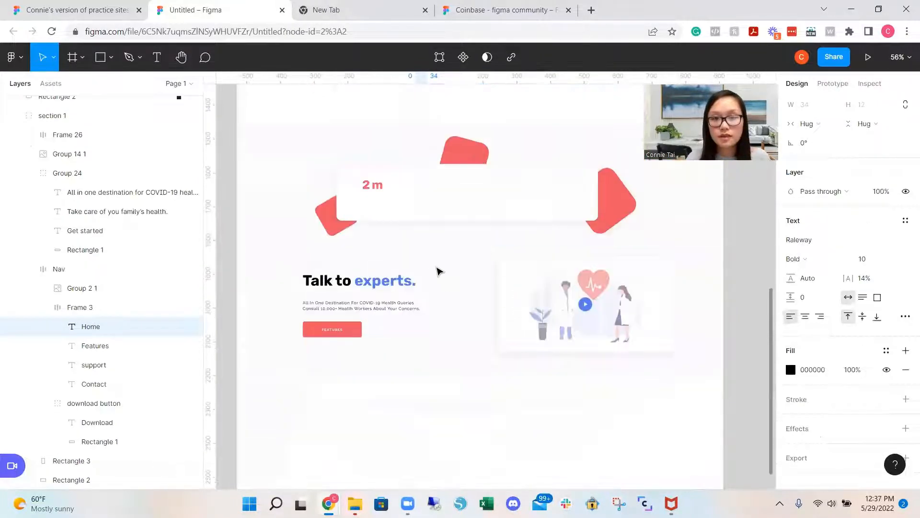
pyautogui.scroll(1, 438, 271)
pyautogui.hotkey('ctrl', 'v')
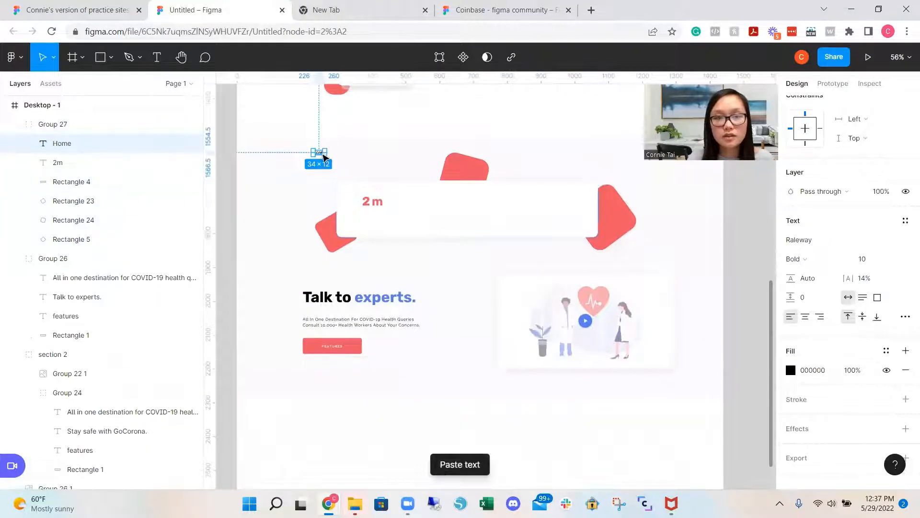
pyautogui.moveTo(320, 153); pyautogui.dragTo(371, 220)
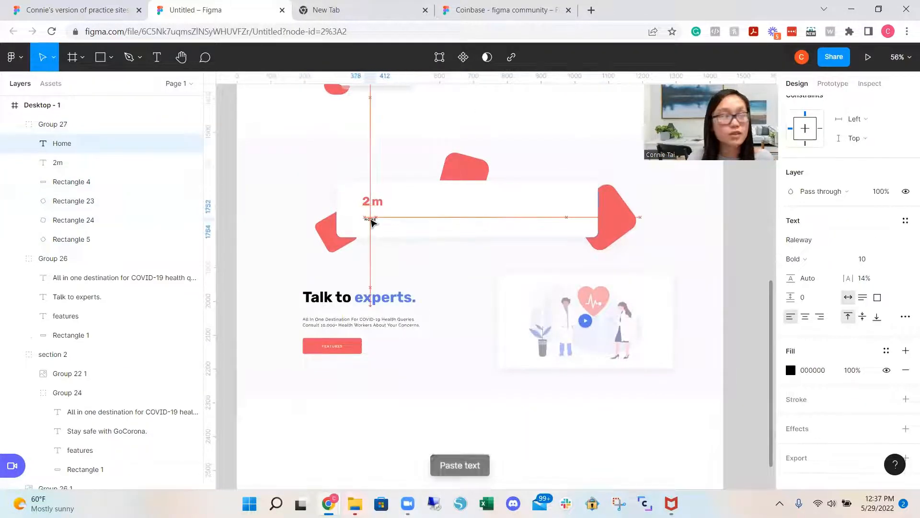
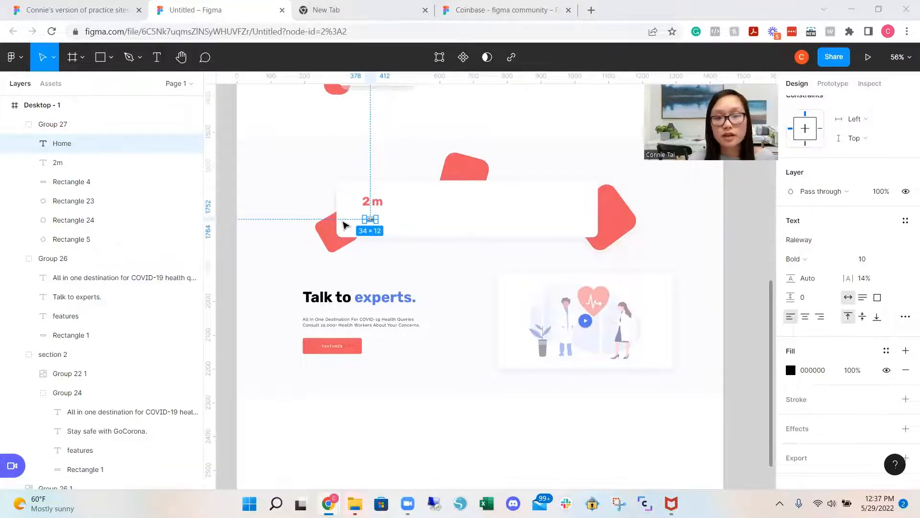
# - Set the pasted label's letter spacing to 37% and its font size to 11
pyautogui.click(865, 280)
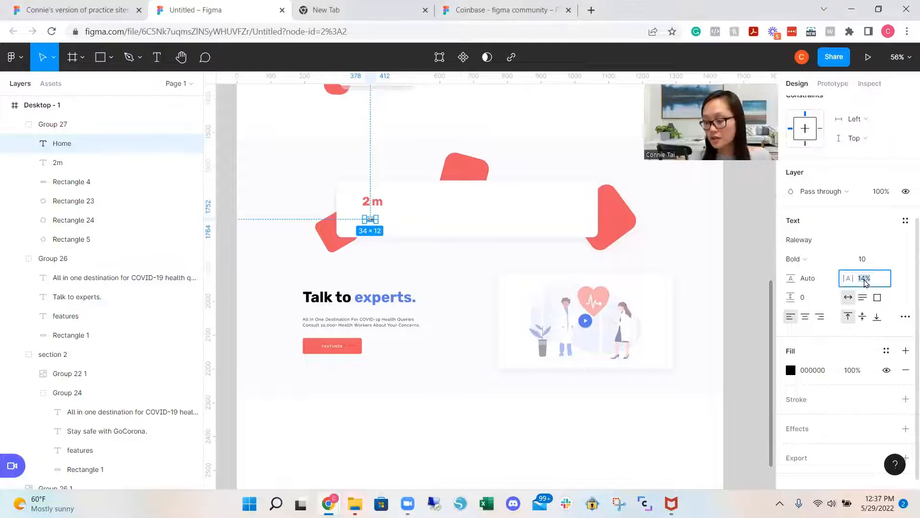
pyautogui.press('Return')
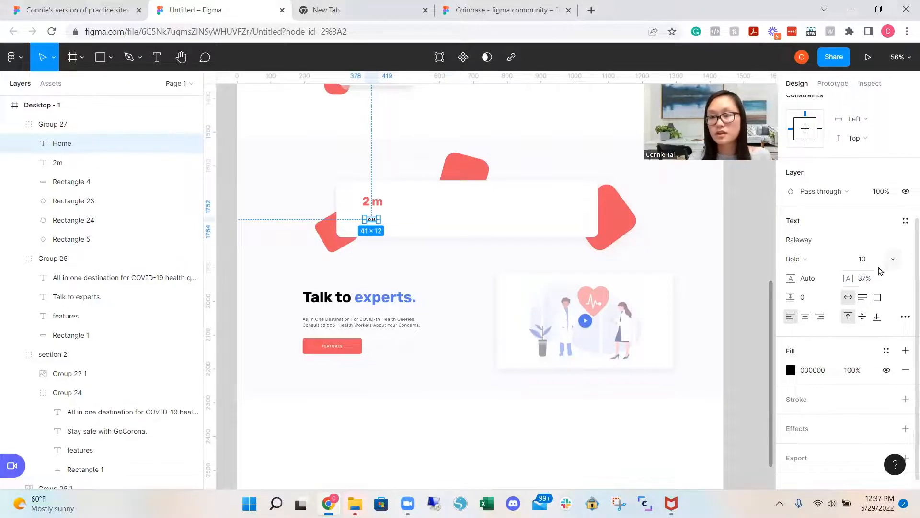
pyautogui.click(871, 265)
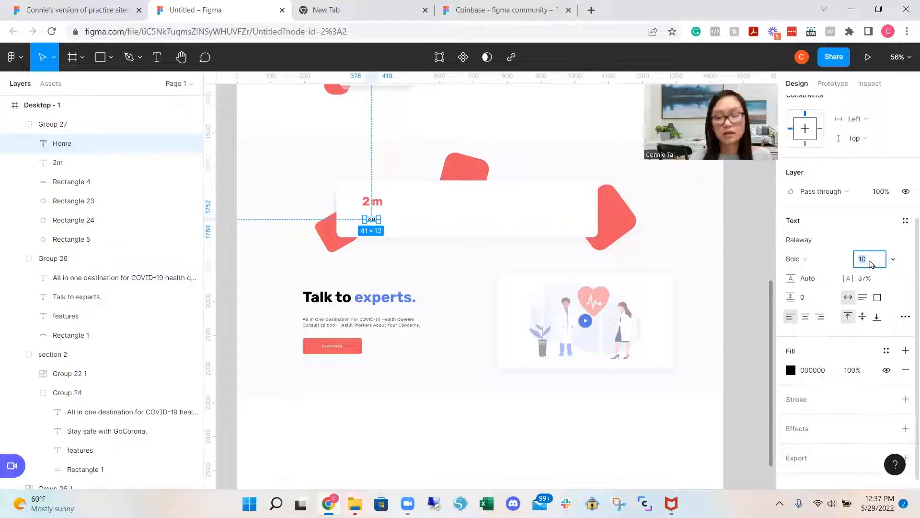
pyautogui.write('11')
pyautogui.press('Return')
pyautogui.scroll(2, 871, 263)
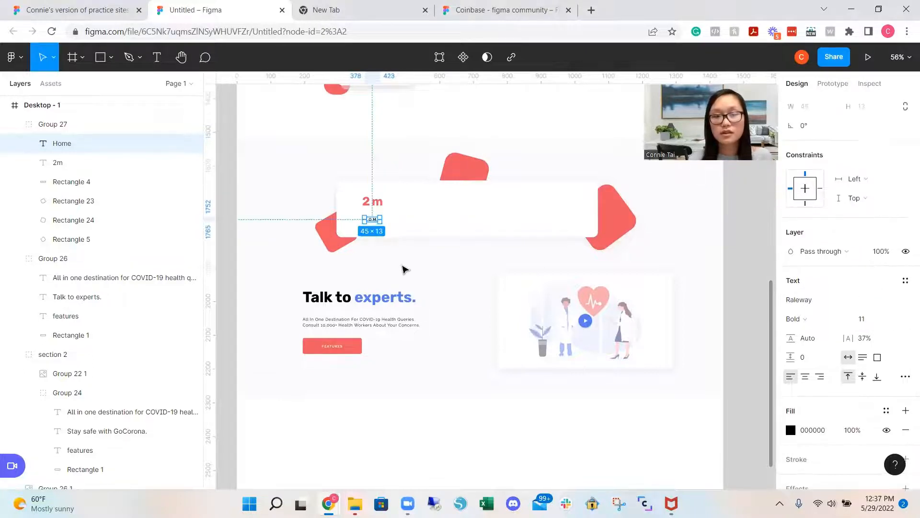
# - Replace the wording of the label beneath "2m" with "Users"
pyautogui.doubleClick(372, 220)
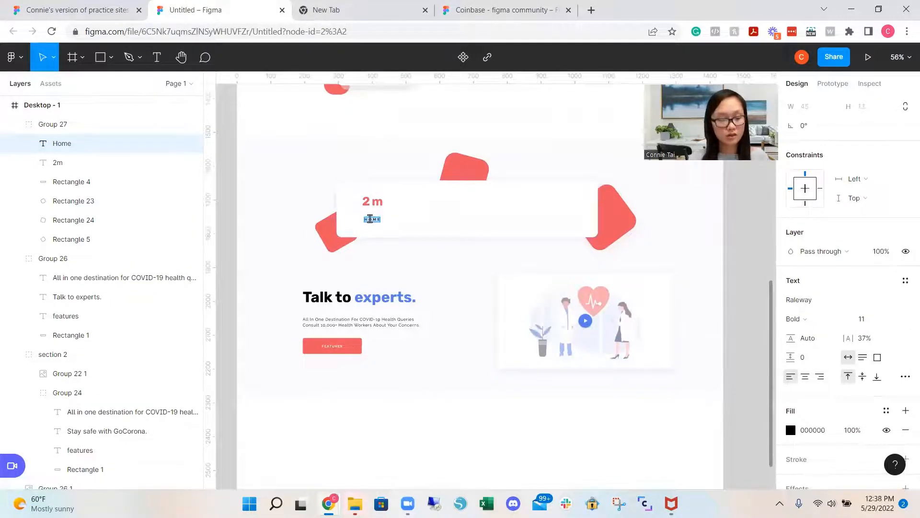
pyautogui.write('Users')
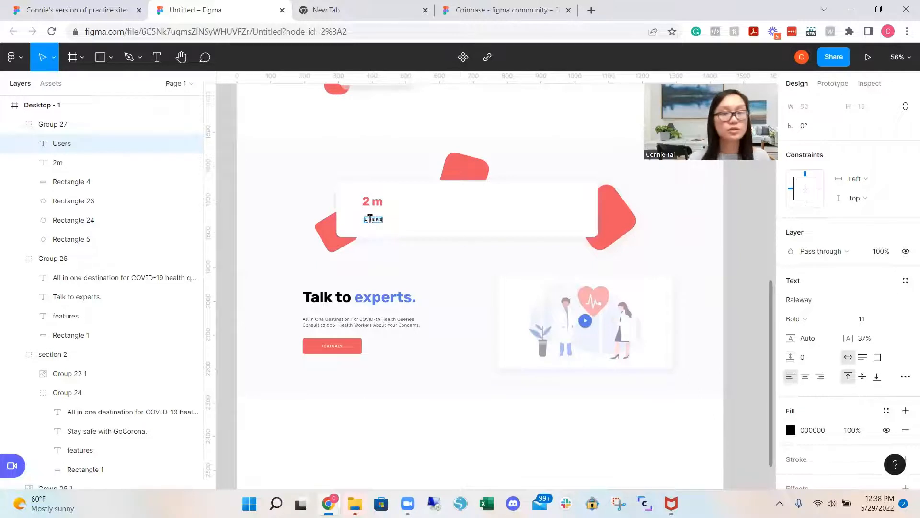
pyautogui.press('Escape')
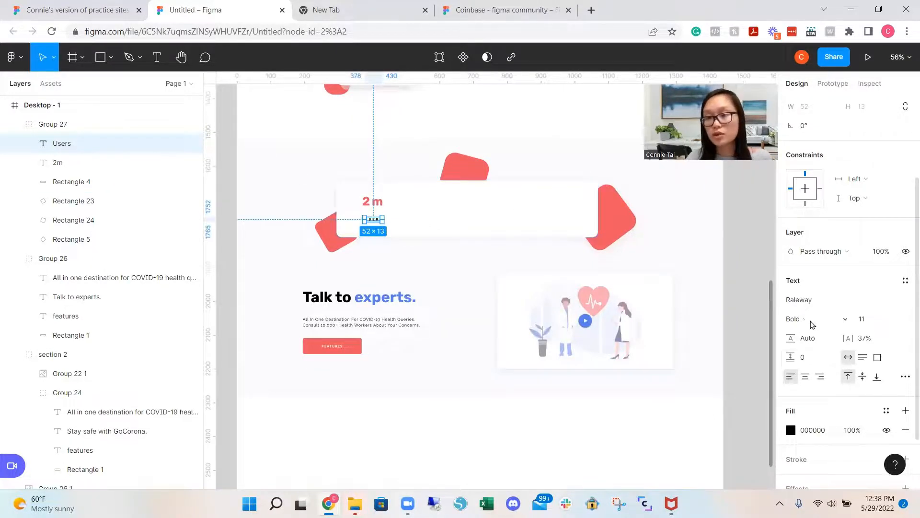
# - Move the "2m" number down, closer to the "USERS" label
pyautogui.hscroll(-1, 402, 236)
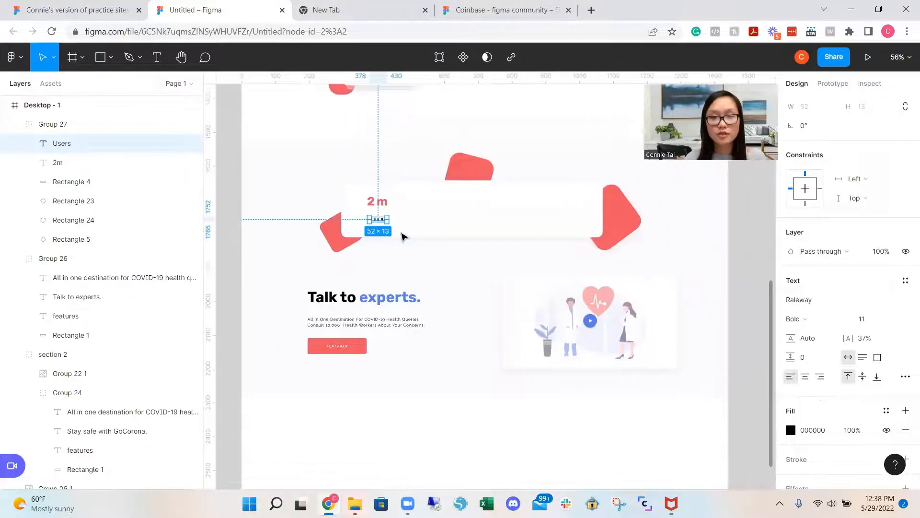
pyautogui.scroll(5, 450, 251)
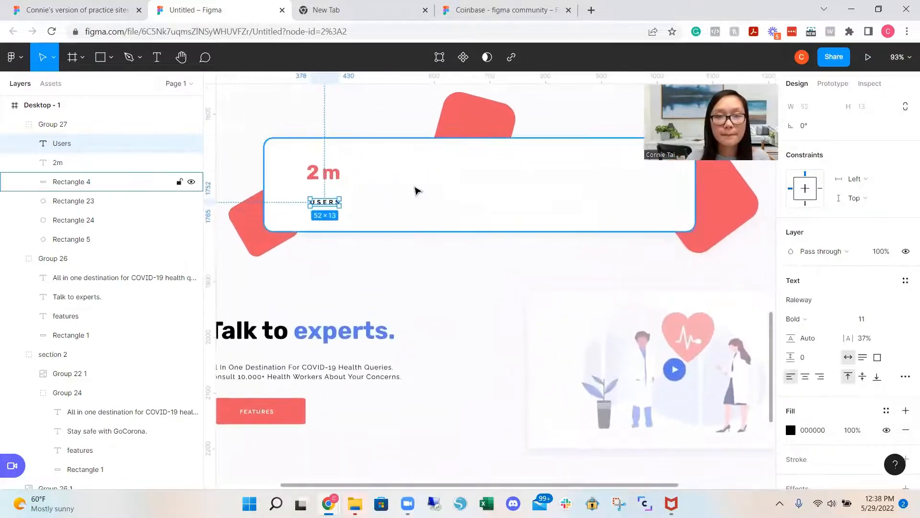
pyautogui.click(416, 191)
pyautogui.moveTo(331, 176); pyautogui.dragTo(334, 189)
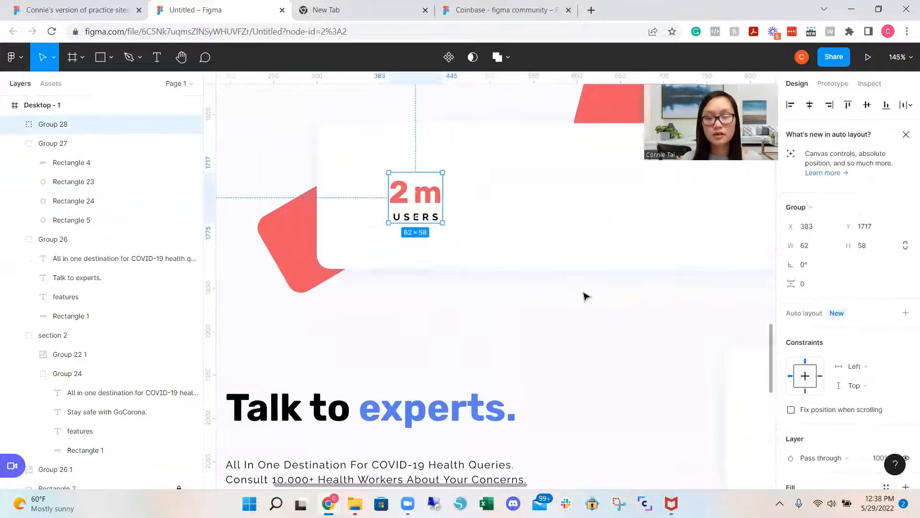
# - Duplicate the "2m USERS" group to the right along the white card to create the other statistics, removing the misplaced copy
pyautogui.hscroll(4, 546, 274)
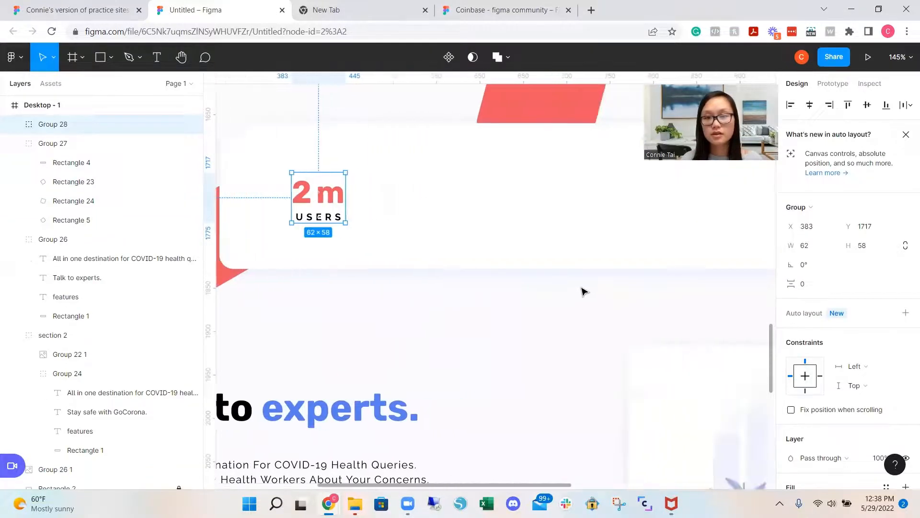
pyautogui.scroll(-5, 584, 291)
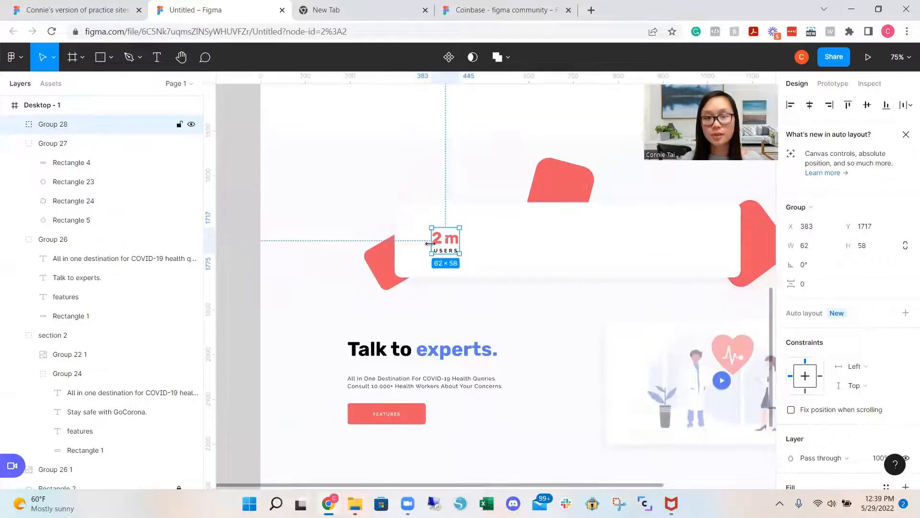
pyautogui.keyDown('alt'); pyautogui.moveTo(441, 250); pyautogui.dragTo(453, 249); pyautogui.keyUp('alt')
pyautogui.keyDown('alt'); pyautogui.moveTo(467, 248); pyautogui.dragTo(535, 248); pyautogui.keyUp('alt')
pyautogui.hotkey('ctrl', 'z')
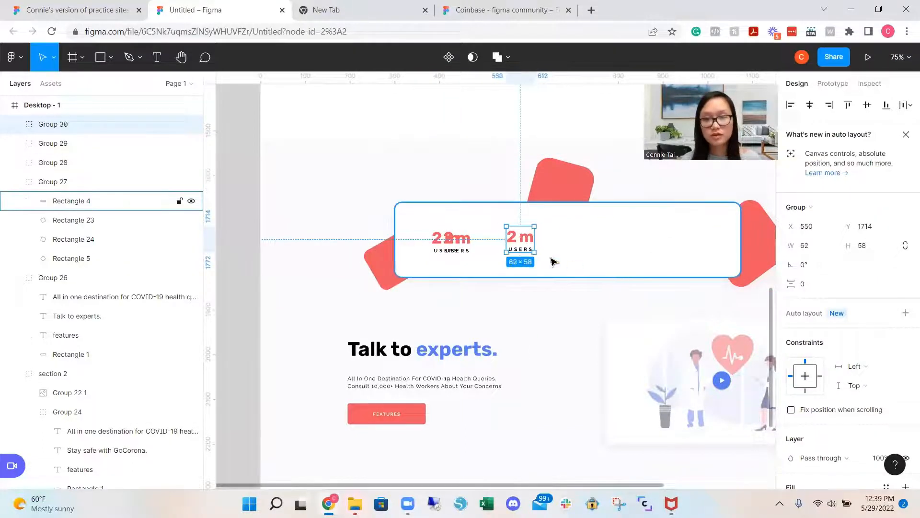
pyautogui.keyDown('alt'); pyautogui.moveTo(528, 246); pyautogui.dragTo(617, 247); pyautogui.keyUp('alt')
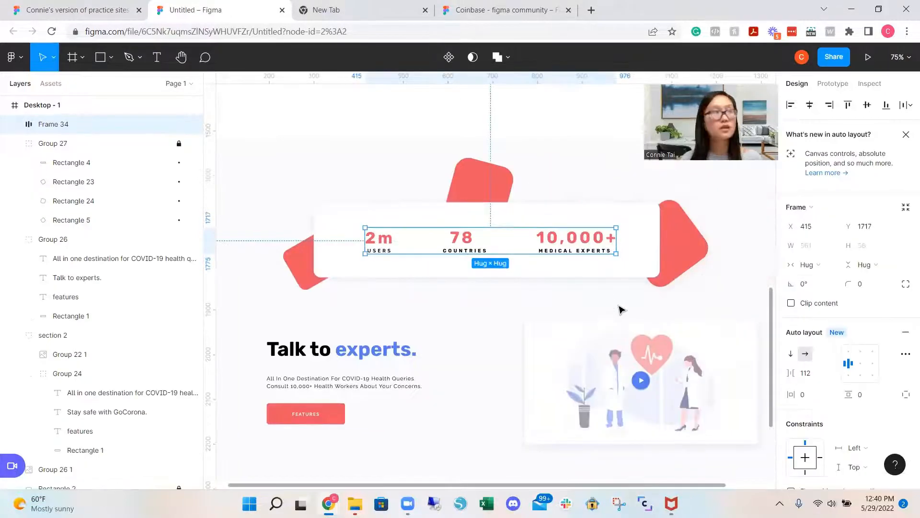
# - Look over the statistics card, and examine the layout of the "Healthcare at your Fingertips" section in the reference design
pyautogui.scroll(-1, 582, 274)
pyautogui.hscroll(1, 583, 274)
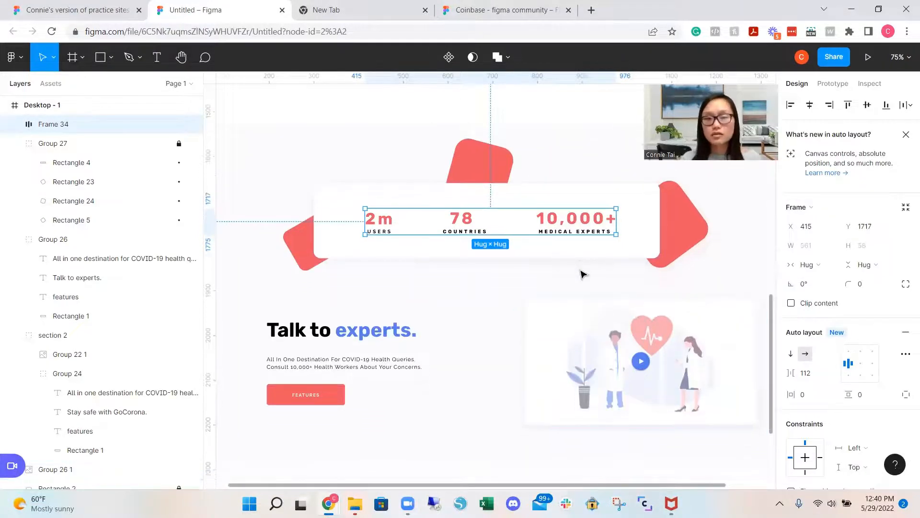
pyautogui.hscroll(1, 583, 274)
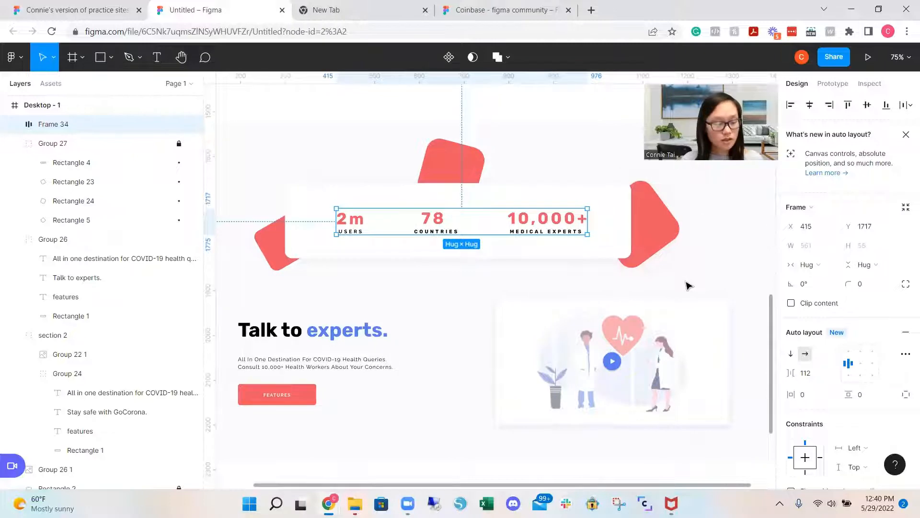
pyautogui.keyDown('ctrl'); pyautogui.scroll(-3, 687, 285); pyautogui.keyUp('ctrl')
pyautogui.click(389, 201)
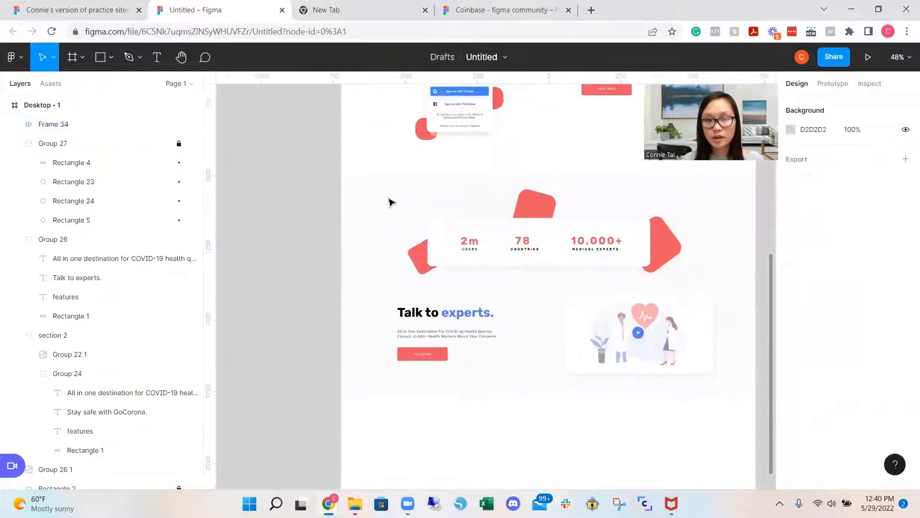
pyautogui.click(551, 245)
pyautogui.click(87, 10)
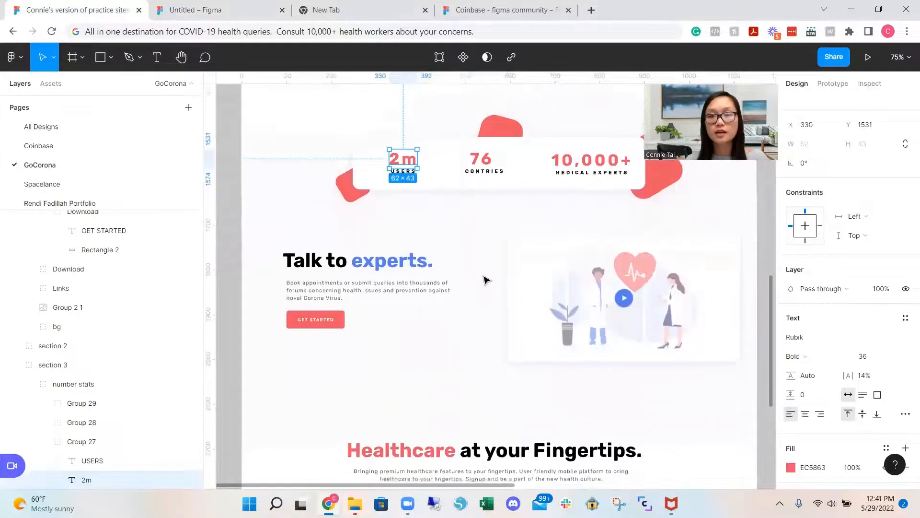
pyautogui.scroll(-6, 484, 279)
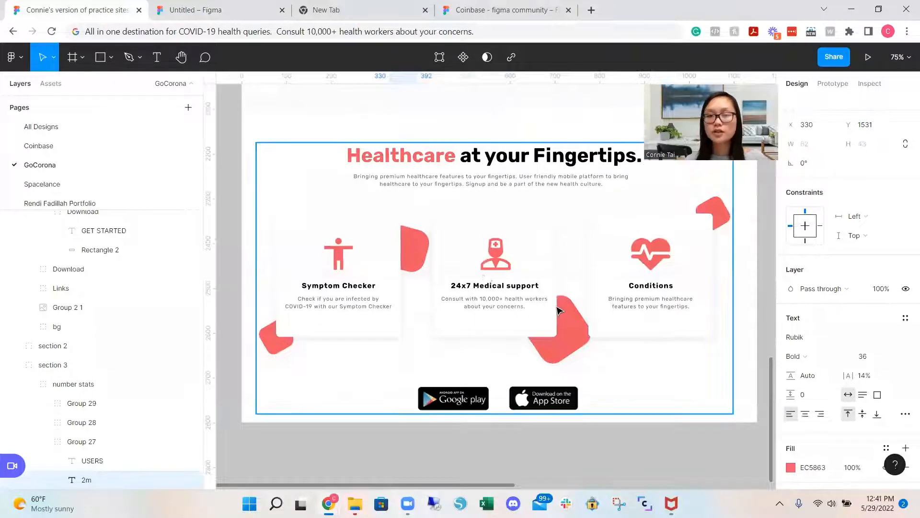
pyautogui.scroll(1, 558, 310)
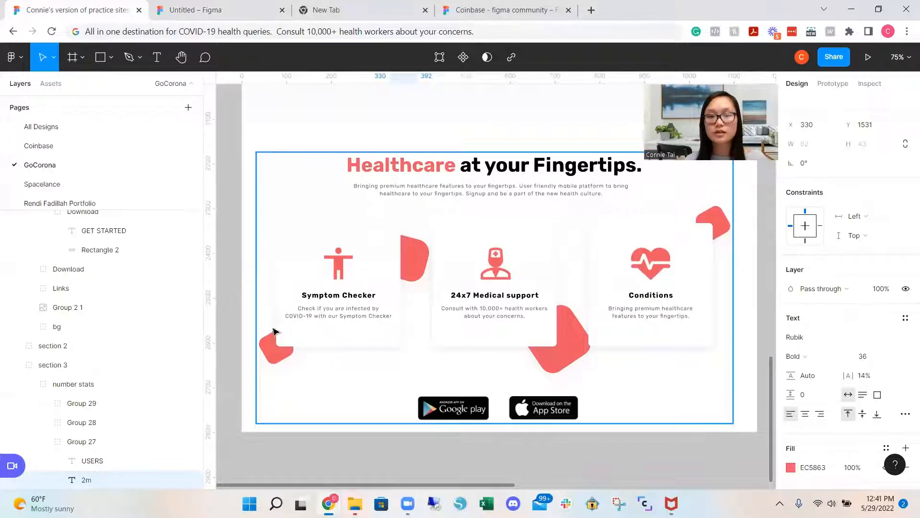
# - Copy the "Healthcare at your Fingertips." heading and description from the reference and paste them below section 3 in the new file
pyautogui.click(455, 356)
pyautogui.click(584, 171)
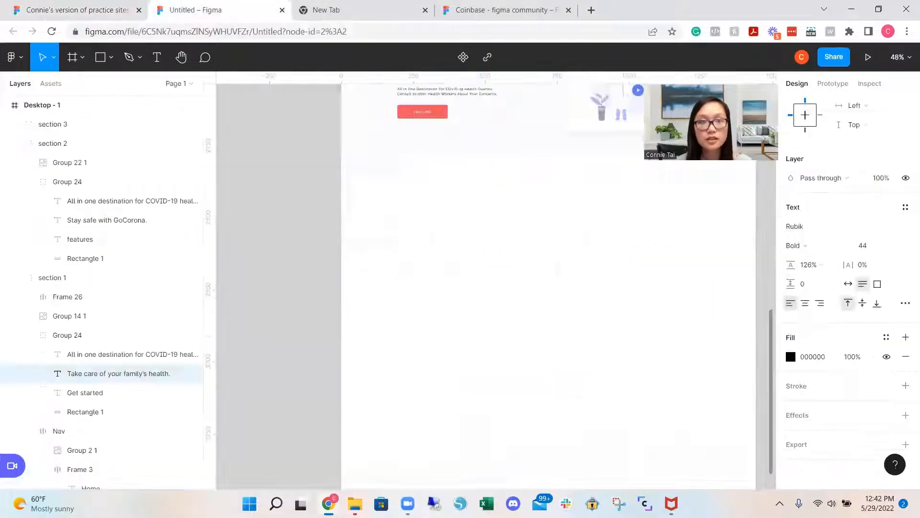
pyautogui.click(221, 9)
pyautogui.hotkey('ctrl', 'v')
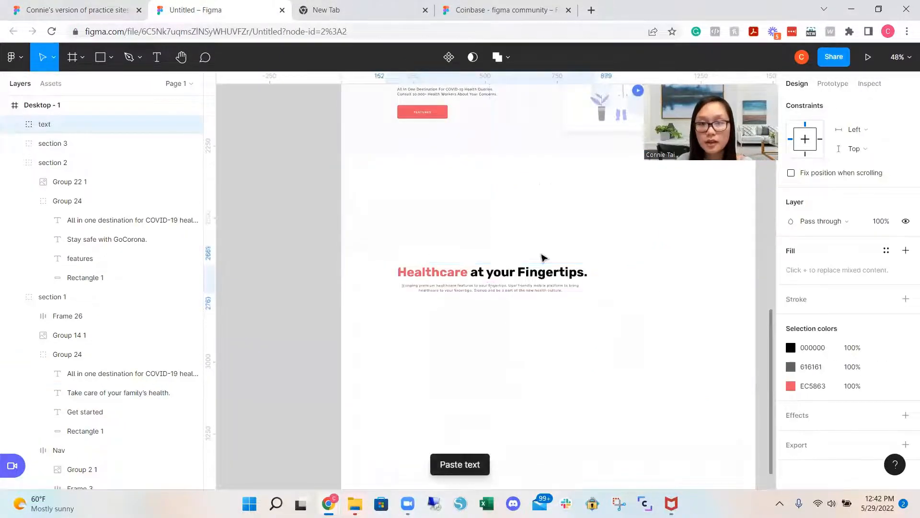
# - Check the feature cards in the reference, and draw a card rectangle about 333 × 312 below the "Healthcare at your Fingertips." text
pyautogui.click(102, 17)
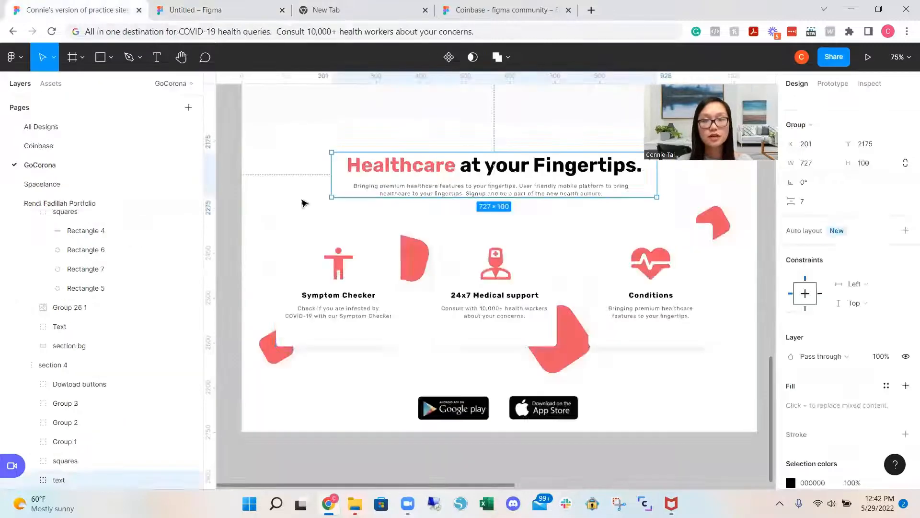
pyautogui.click(220, 9)
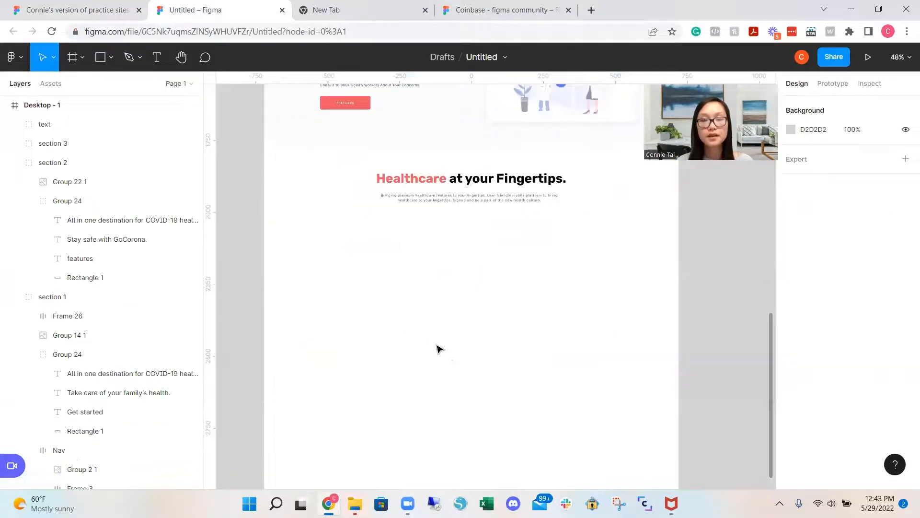
pyautogui.press('r')
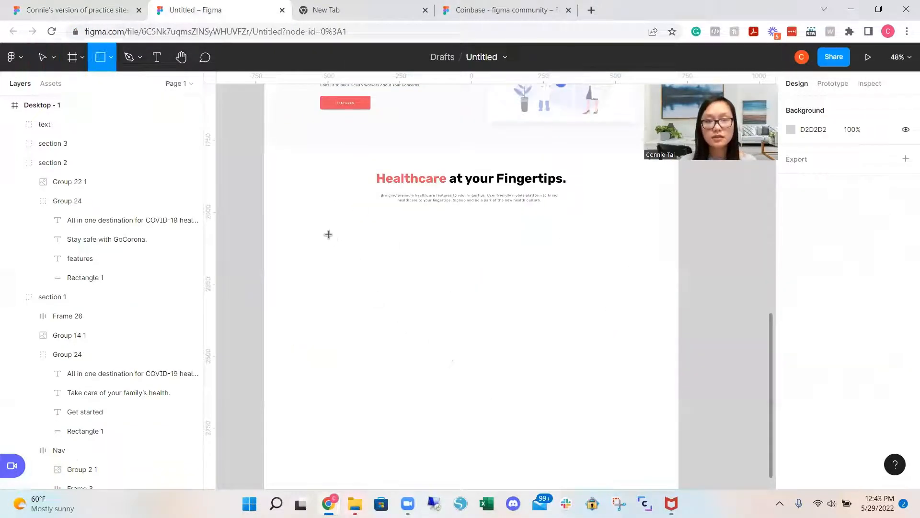
pyautogui.moveTo(328, 234); pyautogui.dragTo(424, 324)
# - Inspect the drop shadow of the reference's "Symptom Checker" card and add a drop shadow to the new card rectangle
pyautogui.hotkey('ctrl', 'shift', 'Tab')
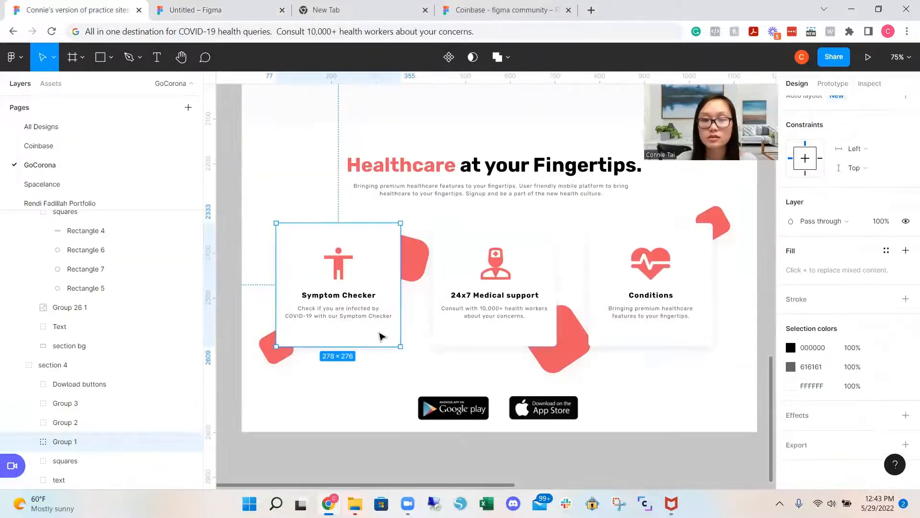
pyautogui.doubleClick(381, 337)
pyautogui.click(905, 396)
pyautogui.click(791, 415)
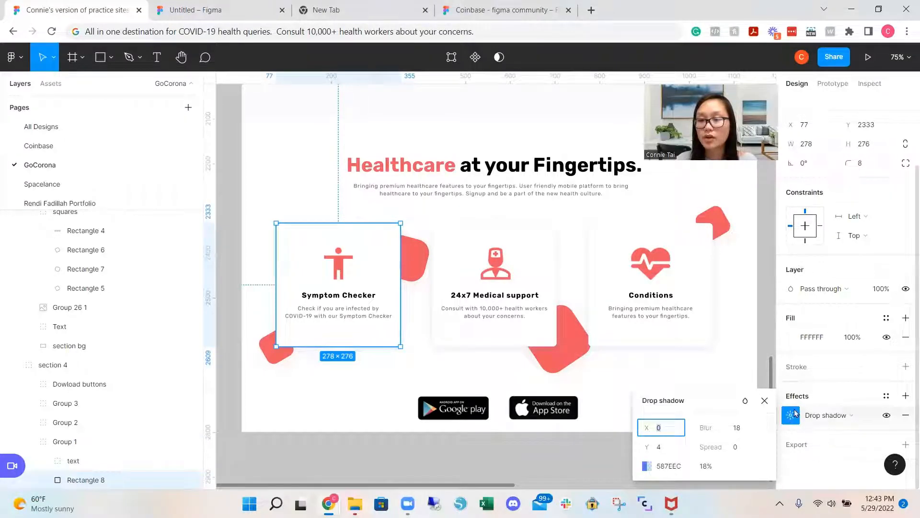
pyautogui.click(194, 10)
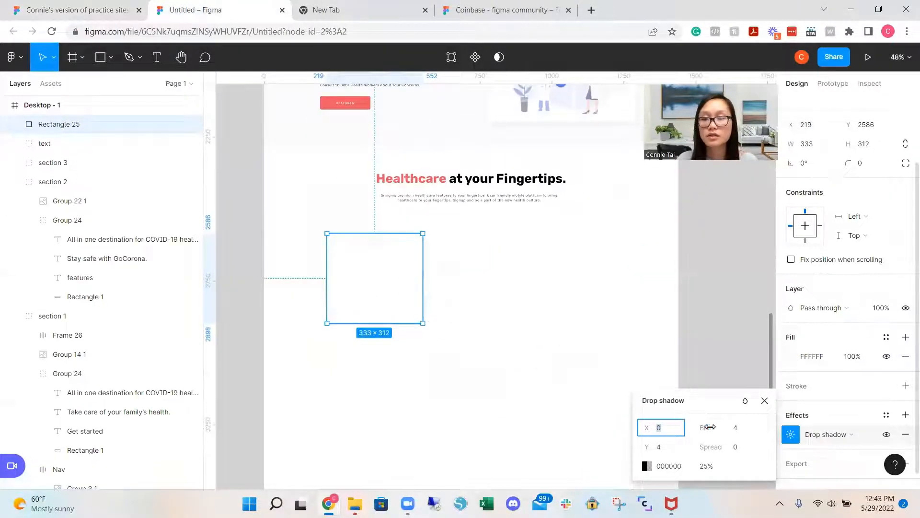
pyautogui.click(567, 326)
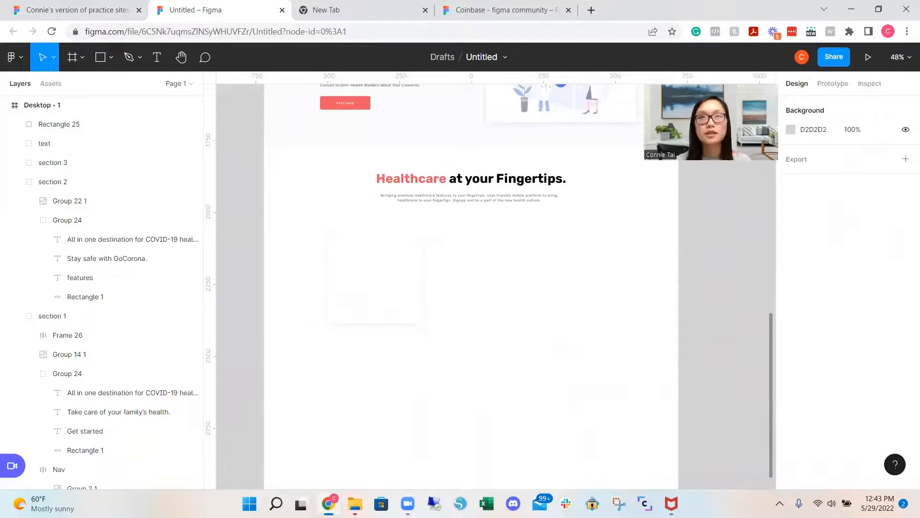
# - Import the red person icon image from the computer and place it centred in the upper part of the new card
pyautogui.moveTo(456, 128); pyautogui.dragTo(507, 274)
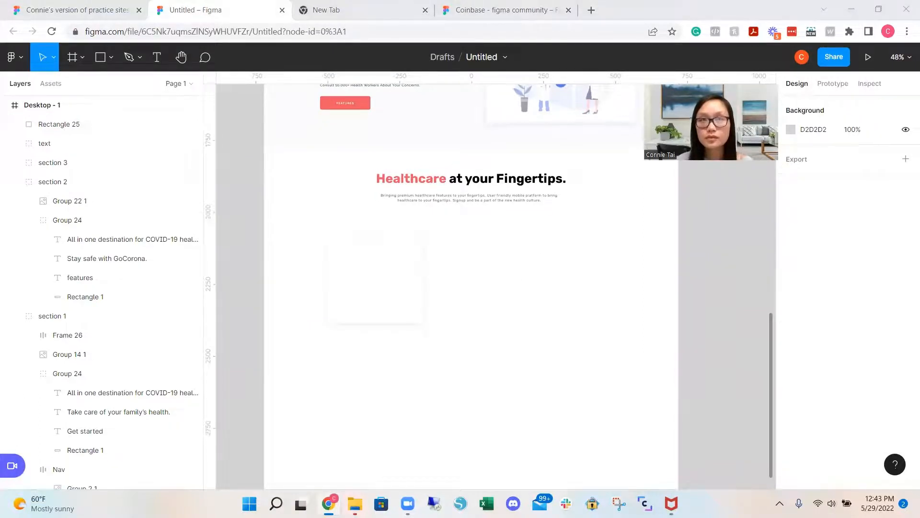
pyautogui.moveTo(488, 234); pyautogui.dragTo(377, 267)
pyautogui.click(543, 313)
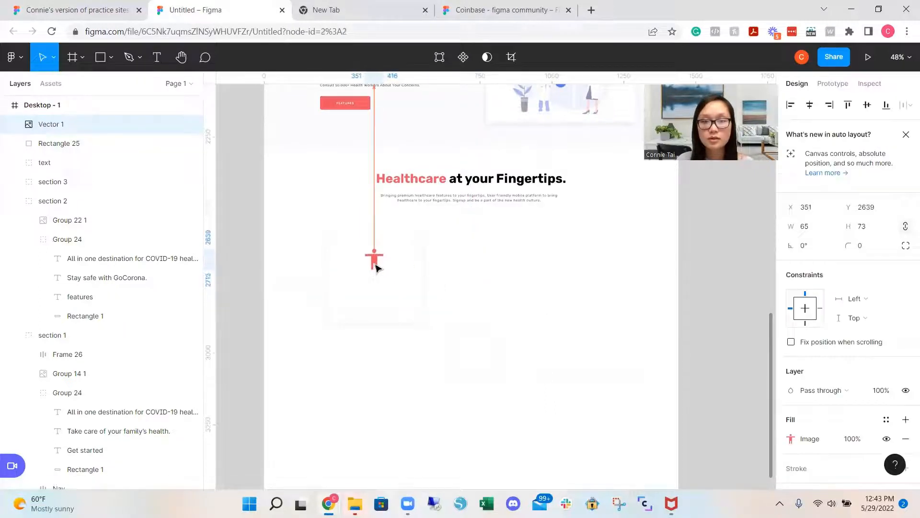
pyautogui.click(467, 280)
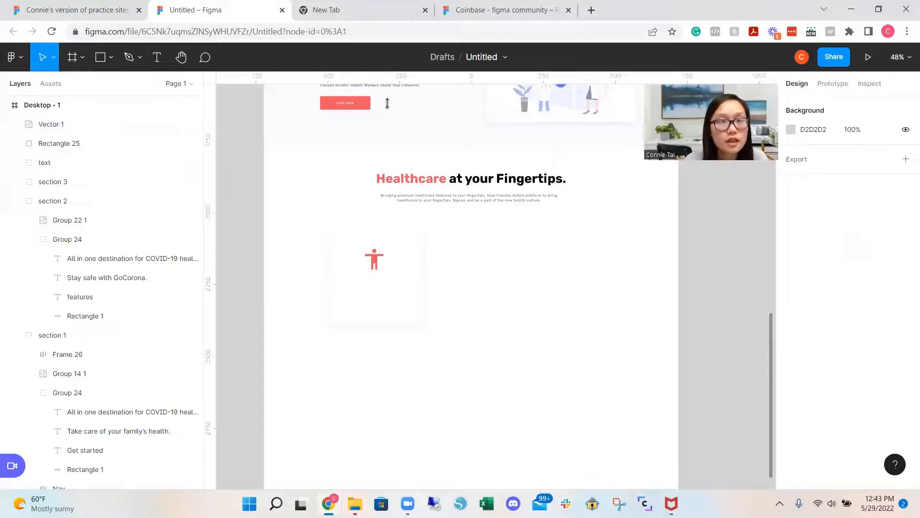
# - Copy the "Symptom Checker" title and description from the reference into the new card, joining them with the icon in an auto layout frame
pyautogui.click(103, 14)
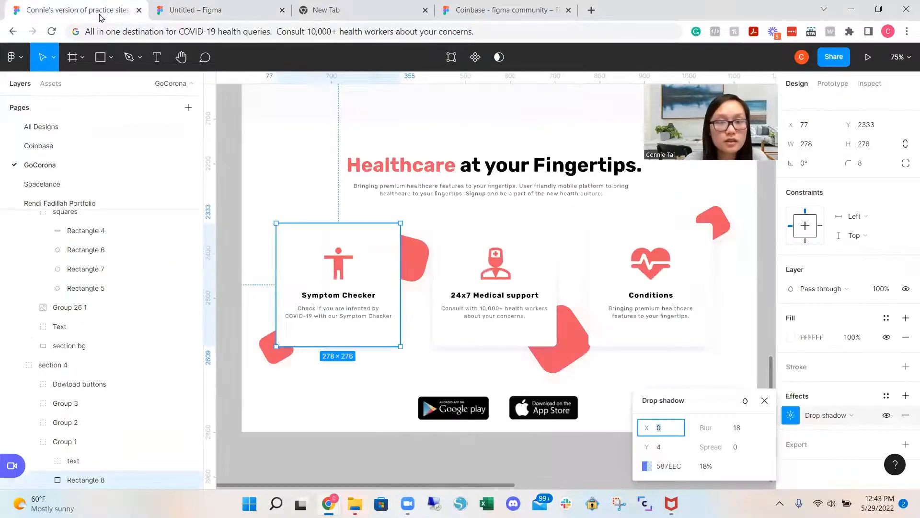
pyautogui.doubleClick(351, 296)
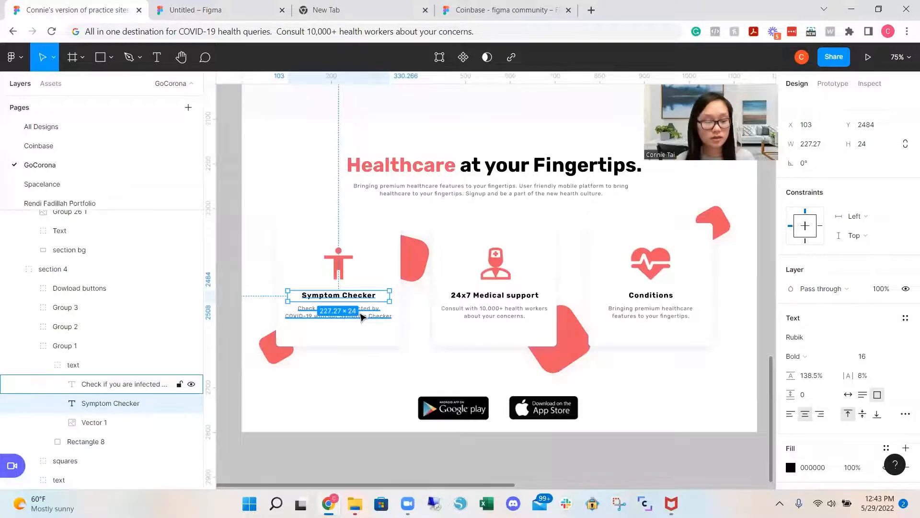
pyautogui.keyDown('shift'); pyautogui.click(361, 316); pyautogui.keyUp('shift')
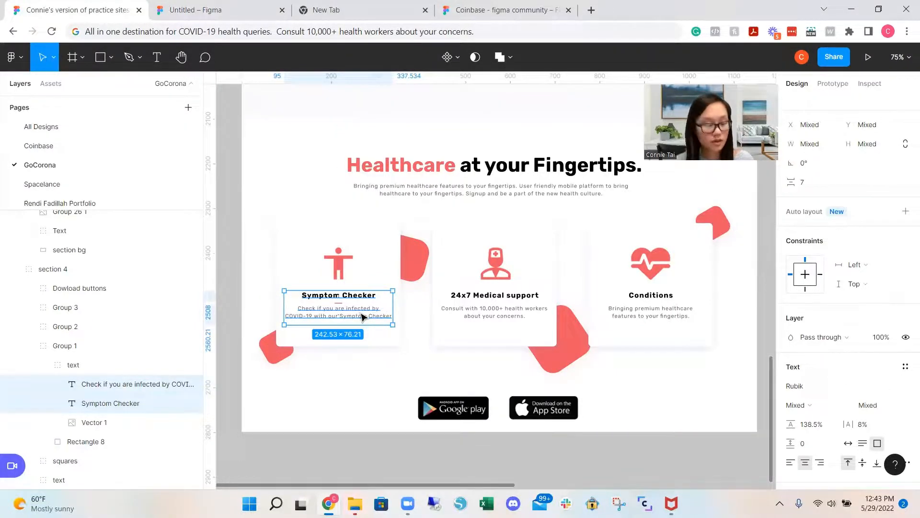
pyautogui.click(229, 10)
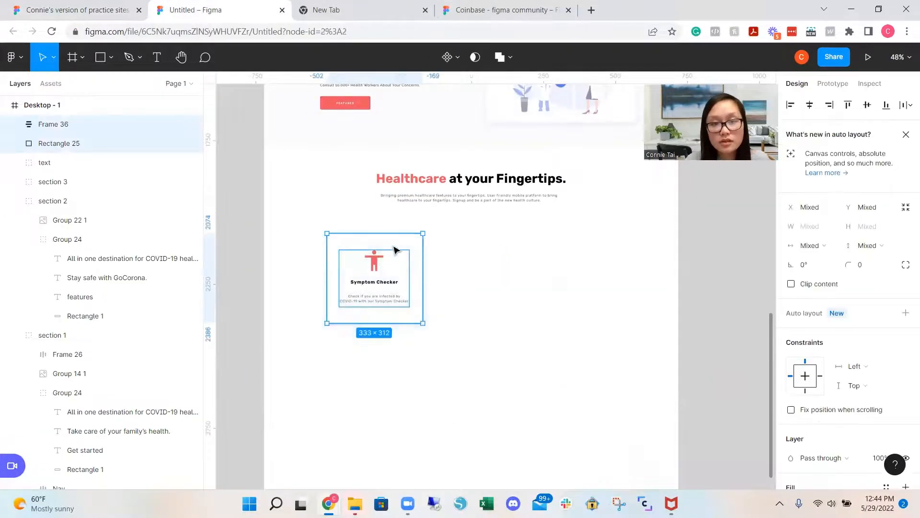
# - Duplicate the "Symptom Checker" card with its contents twice to the right to make a row of three cards
pyautogui.click(102, 11)
pyautogui.click(193, 19)
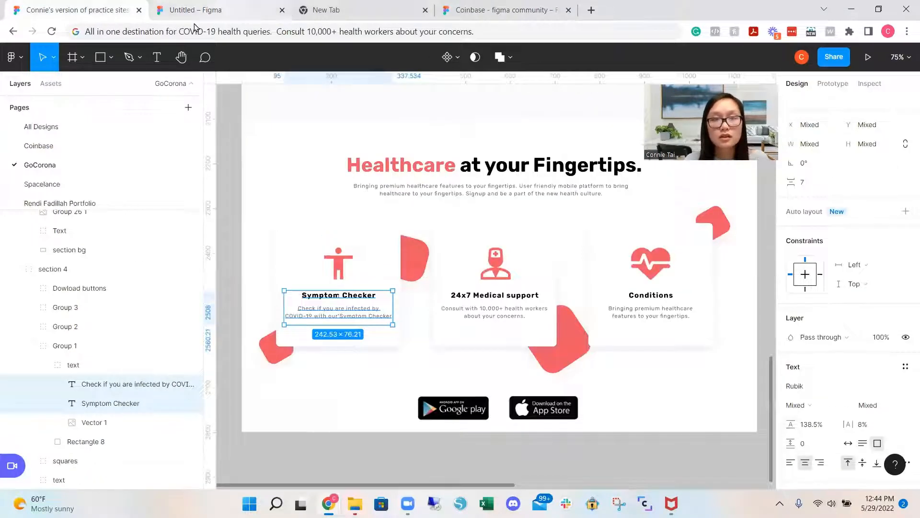
pyautogui.moveTo(452, 356); pyautogui.dragTo(319, 233)
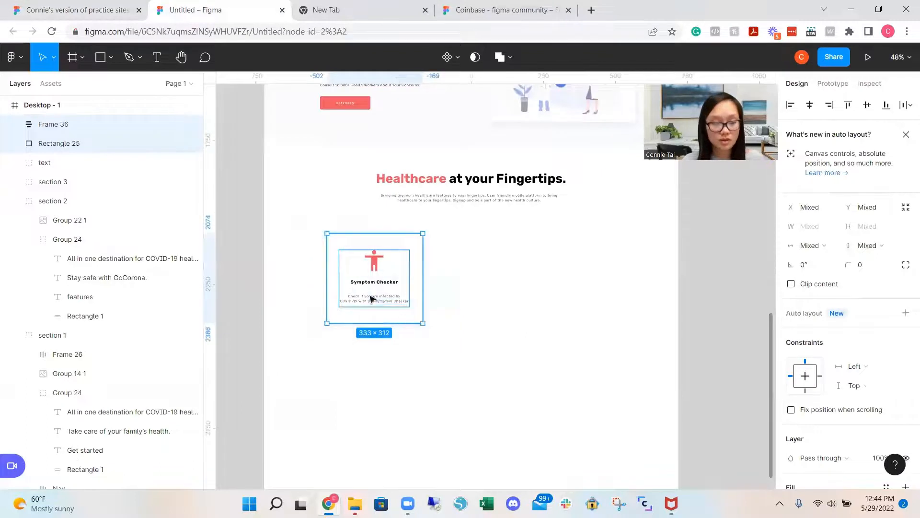
pyautogui.moveTo(413, 300); pyautogui.dragTo(590, 304)
pyautogui.moveTo(637, 372); pyautogui.dragTo(312, 261)
pyautogui.click(600, 394)
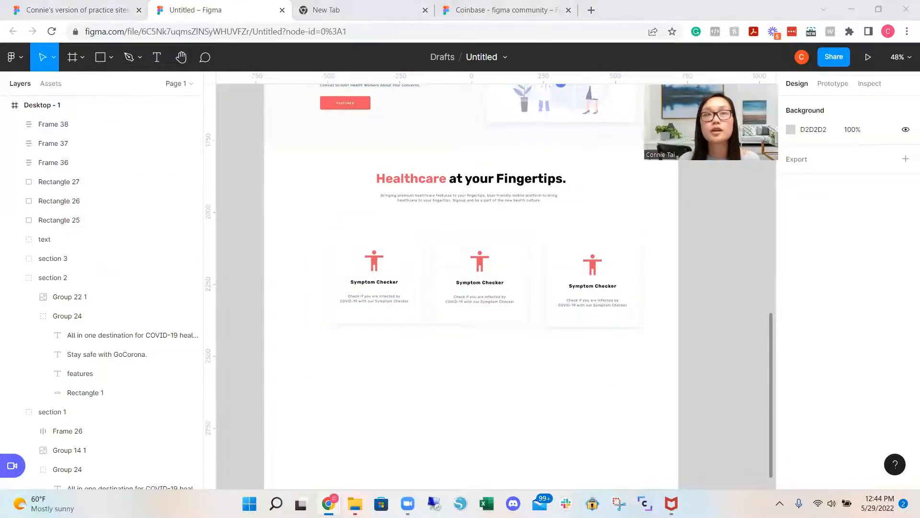
# - Import the doctor and heartbeat icon images from the computer into the empty area below the cards
pyautogui.moveTo(575, 112); pyautogui.dragTo(542, 393)
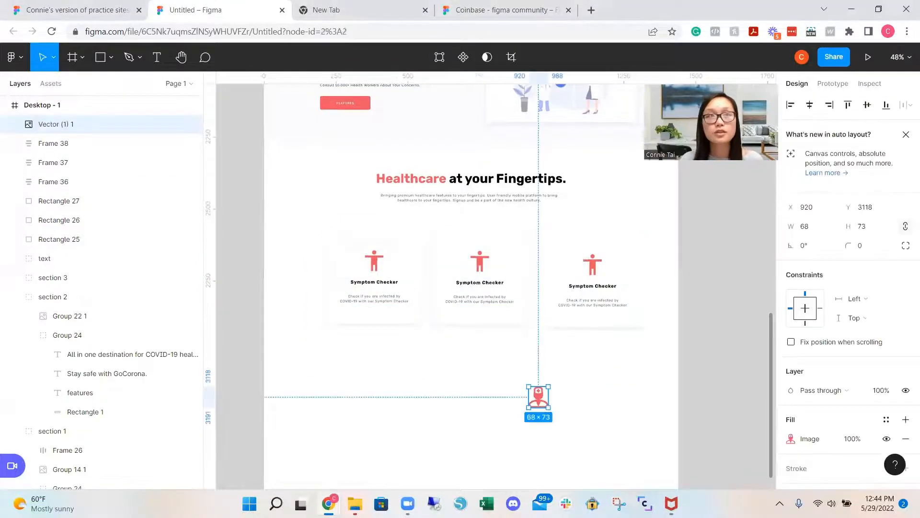
pyautogui.click(445, 428)
# - Try deleting the person icon inside the middle card's auto layout frame, and undo the deletion
pyautogui.click(484, 265)
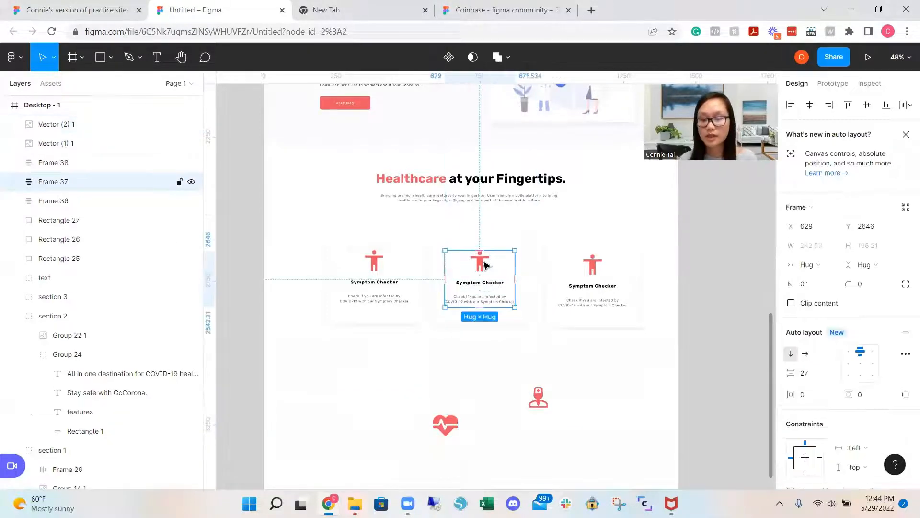
pyautogui.doubleClick(481, 263)
pyautogui.press('Delete')
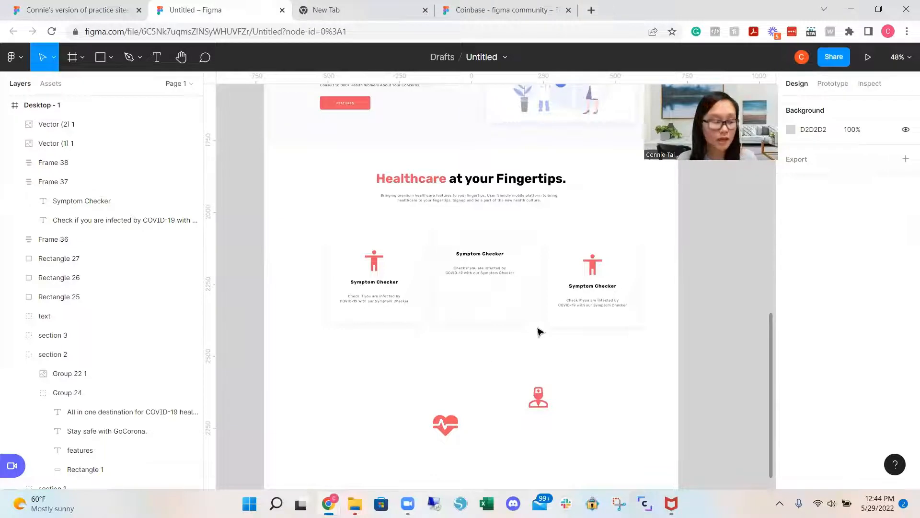
pyautogui.hotkey('ctrl', 'z')
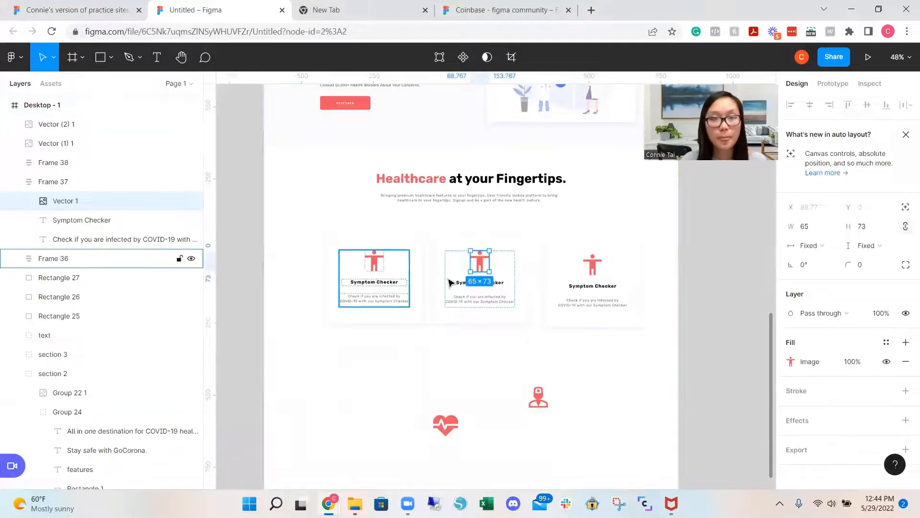
# - Ungroup the auto layout frames holding the icon and text in the middle and last cards
pyautogui.rightClick(491, 265)
pyautogui.click(404, 387)
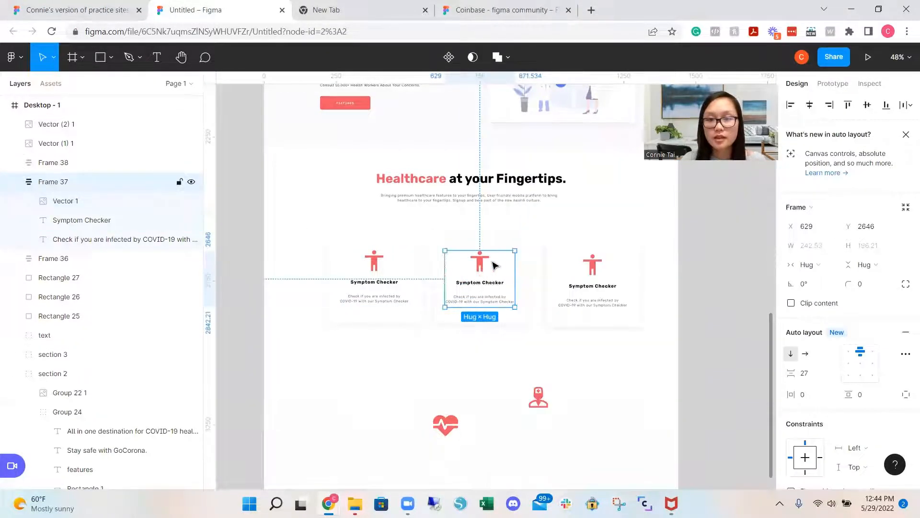
pyautogui.rightClick(483, 265)
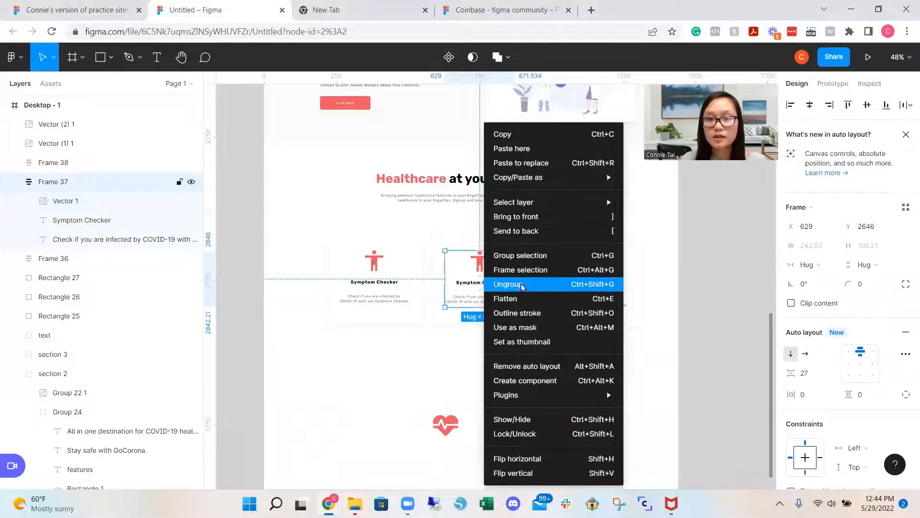
pyautogui.click(551, 285)
pyautogui.rightClick(583, 287)
pyautogui.click(621, 286)
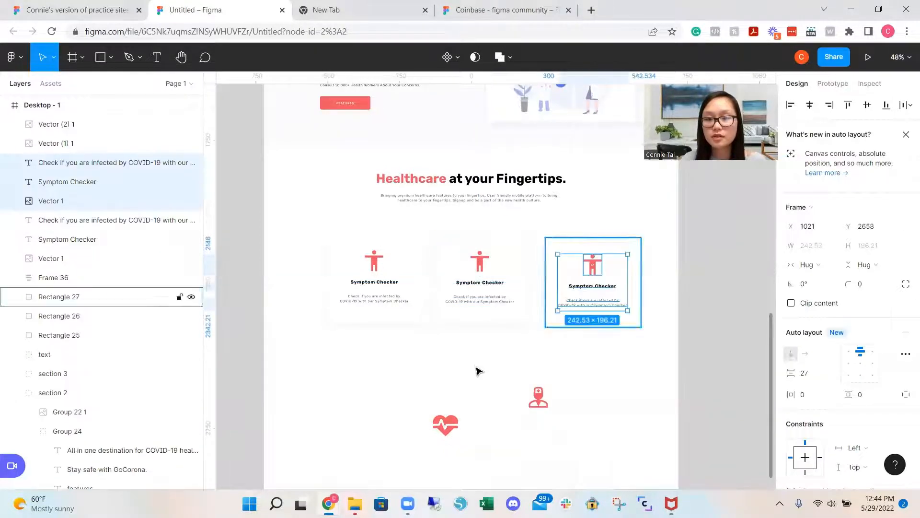
# - Delete the person icons from the middle and last cards
pyautogui.click(478, 291)
pyautogui.click(479, 262)
pyautogui.press('Delete')
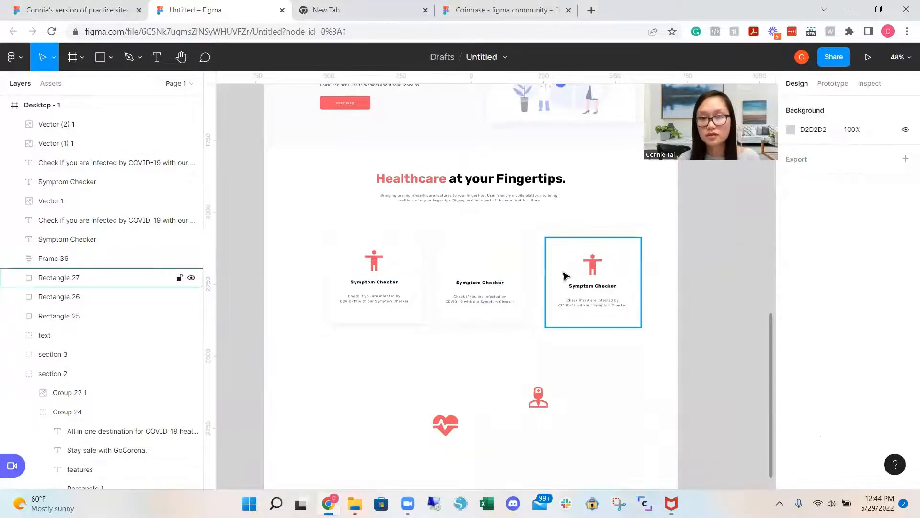
pyautogui.click(592, 263)
pyautogui.press('Delete')
# - Move the heartbeat icon above the middle card's title and the doctor icon above the last card's title
pyautogui.click(446, 425)
pyautogui.moveTo(446, 428); pyautogui.dragTo(482, 262)
pyautogui.click(538, 397)
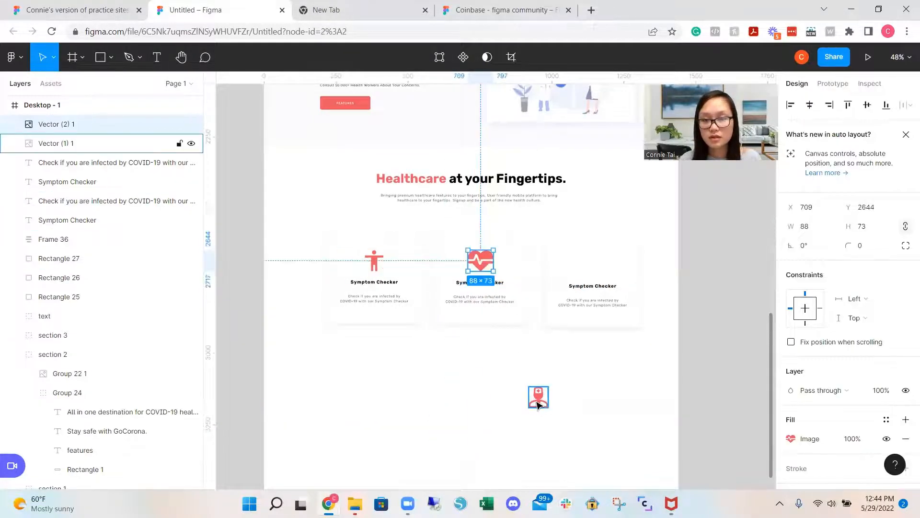
pyautogui.moveTo(538, 397); pyautogui.dragTo(593, 268)
# - Group the last card's doctor icon, title and description without the background rectangle, and apply auto layout to the group
pyautogui.moveTo(647, 341); pyautogui.dragTo(587, 266)
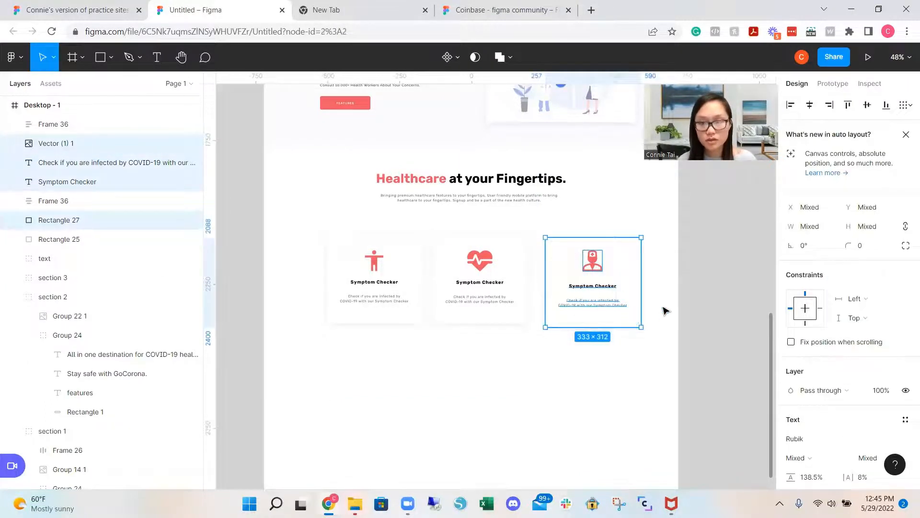
pyautogui.keyDown('shift'); pyautogui.click(636, 288); pyautogui.keyUp('shift')
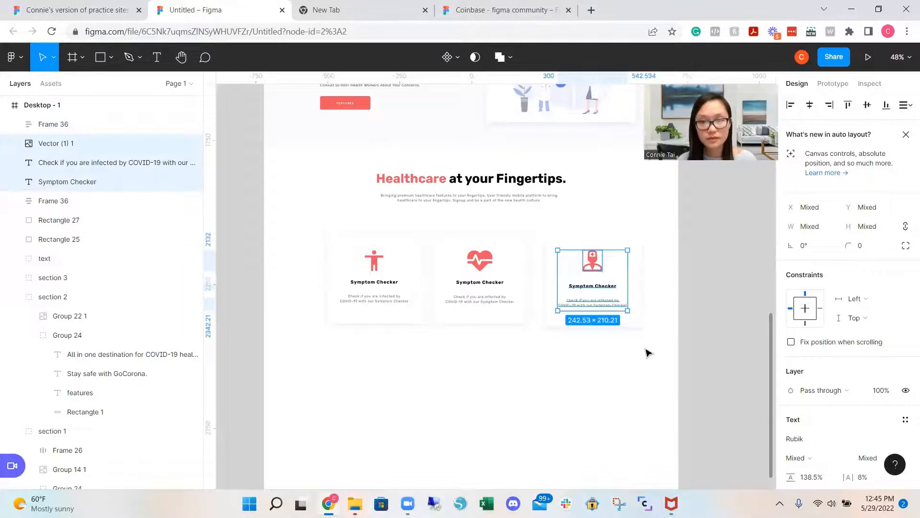
pyautogui.hotkey('ctrl', 'g')
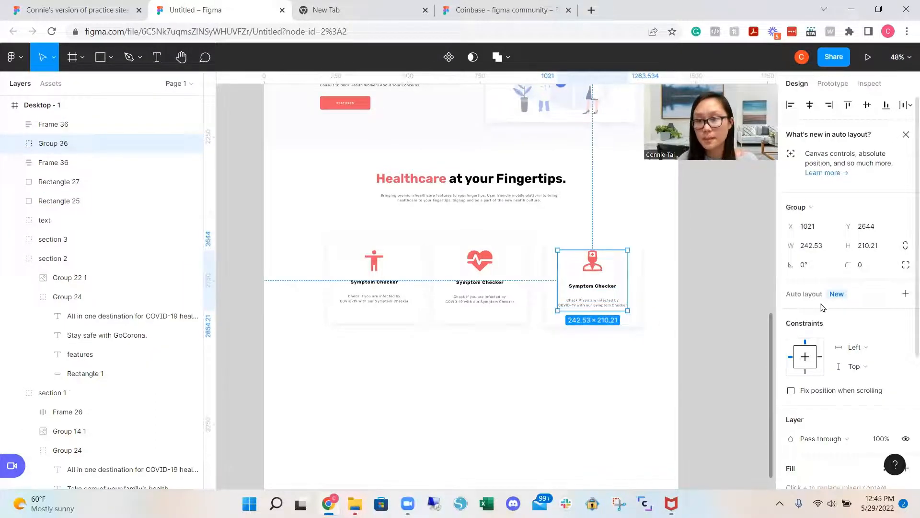
pyautogui.hotkey('shift', 'a')
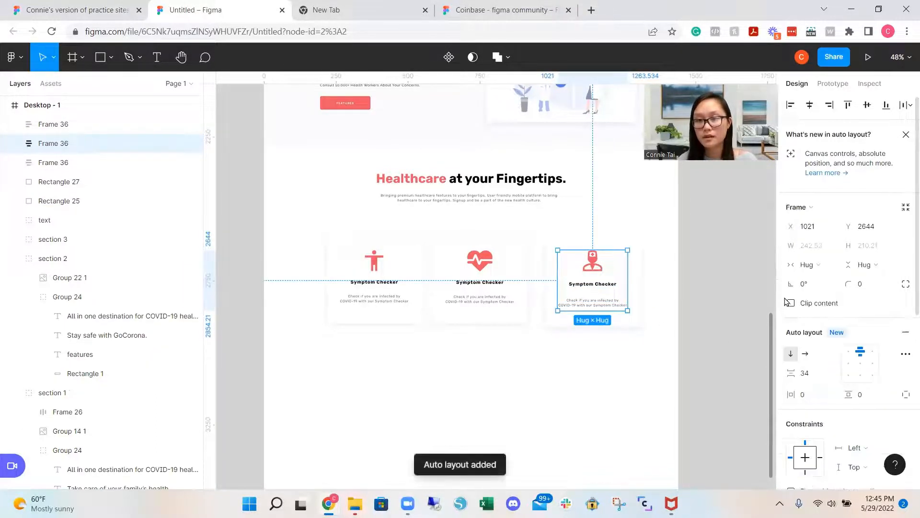
# - Group the three feature cards together and apply auto layout to turn them into an evenly spaced row
pyautogui.click(635, 352)
pyautogui.moveTo(683, 359); pyautogui.dragTo(272, 240)
pyautogui.hotkey('ctrl', 'g')
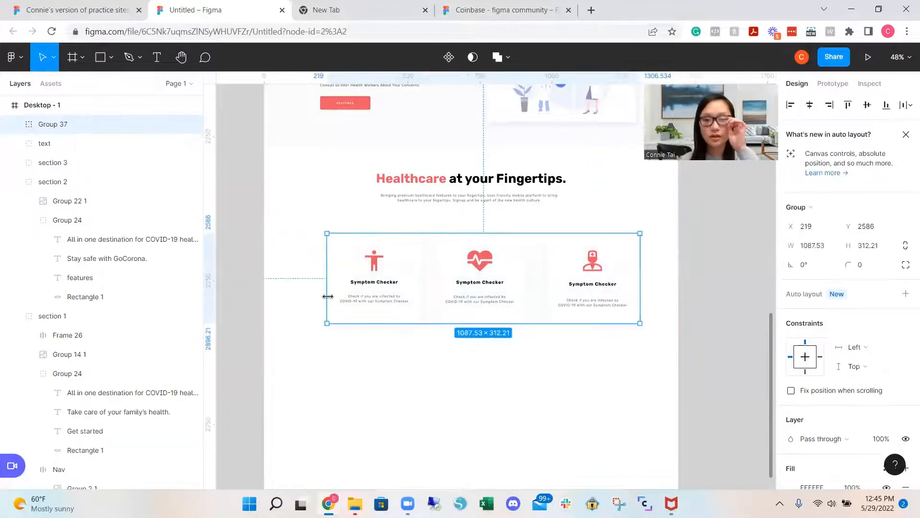
pyautogui.hotkey('shift', 'a')
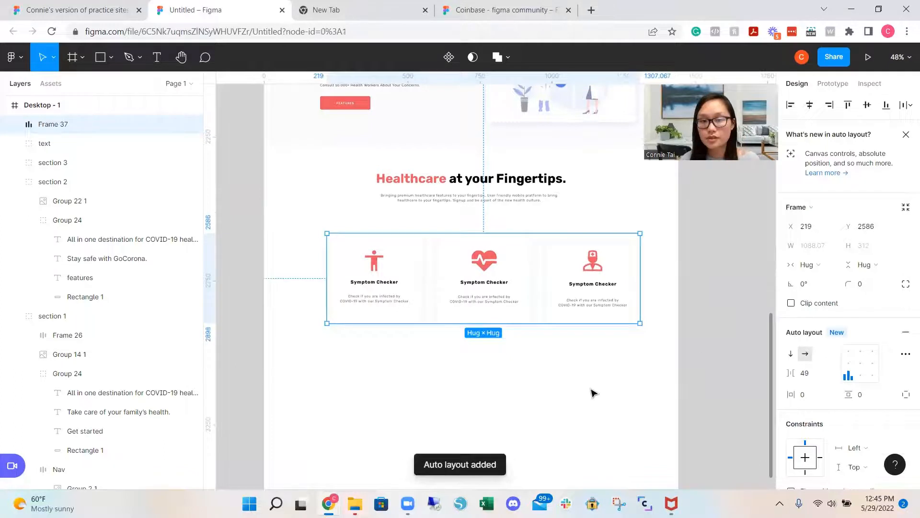
# - Move the row of cards slightly up and to the left, to about X 195, Y 2572, under the heading text
pyautogui.click(595, 390)
pyautogui.click(396, 266)
pyautogui.moveTo(470, 273); pyautogui.dragTo(464, 270)
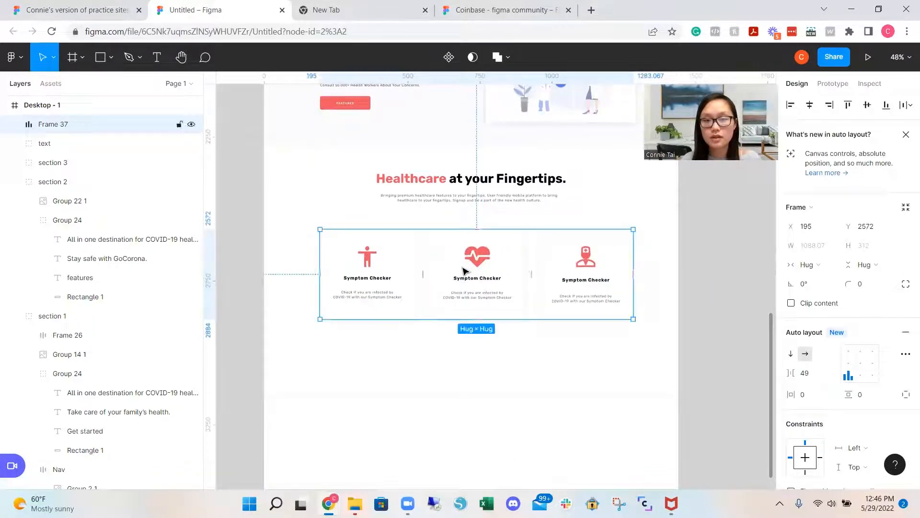
pyautogui.click(546, 374)
# - Shorten the Desktop - 1 frame from its lower edge to a height of about 3156
pyautogui.scroll(-5, 538, 397)
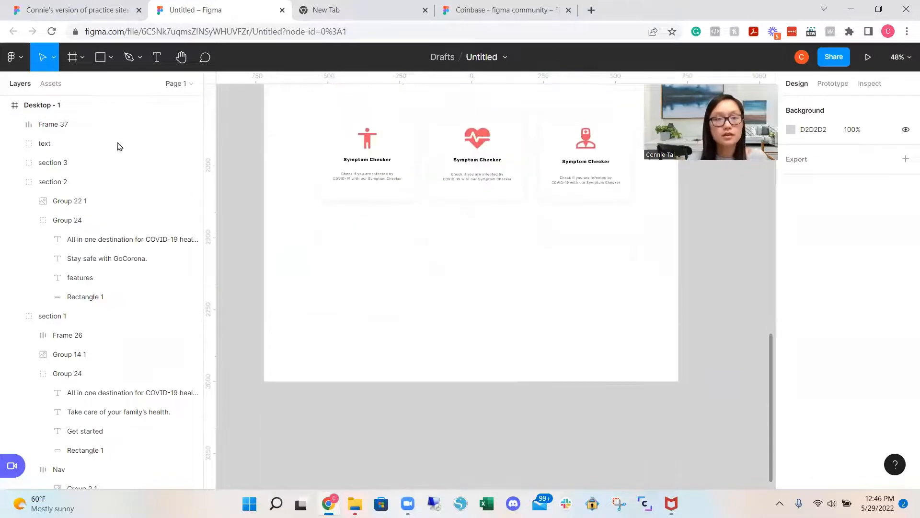
pyautogui.click(52, 106)
pyautogui.moveTo(518, 381); pyautogui.dragTo(518, 278)
pyautogui.scroll(2, 687, 275)
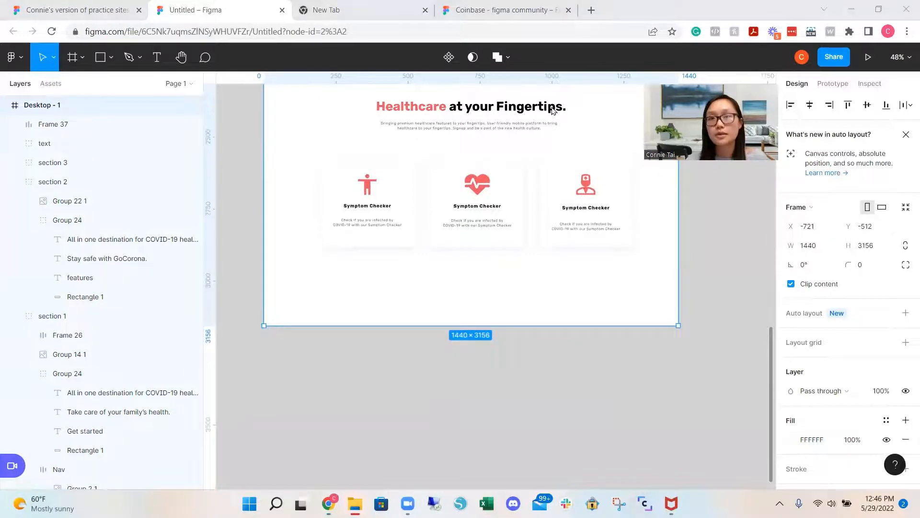
# - Place the Google Play and App Store badges side by side, centred below the row of feature cards
pyautogui.moveTo(552, 111); pyautogui.dragTo(440, 283)
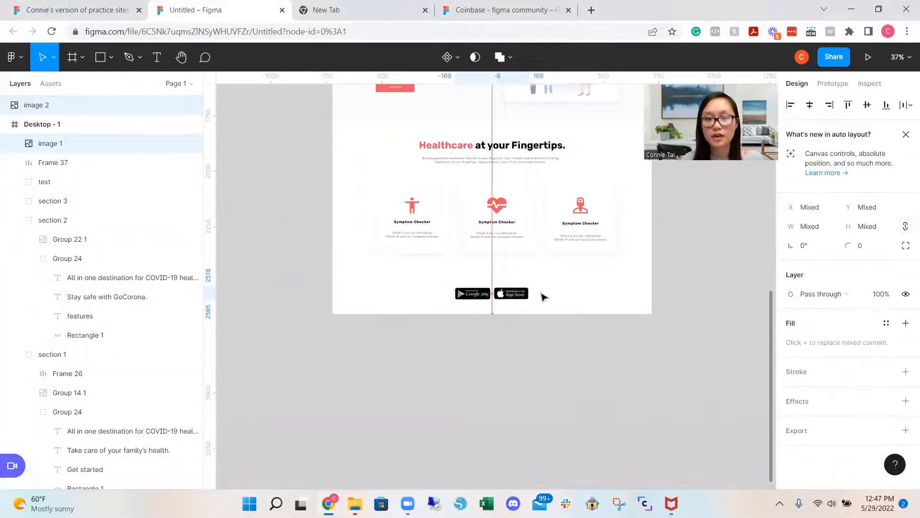
pyautogui.click(575, 292)
pyautogui.scroll(1, 571, 305)
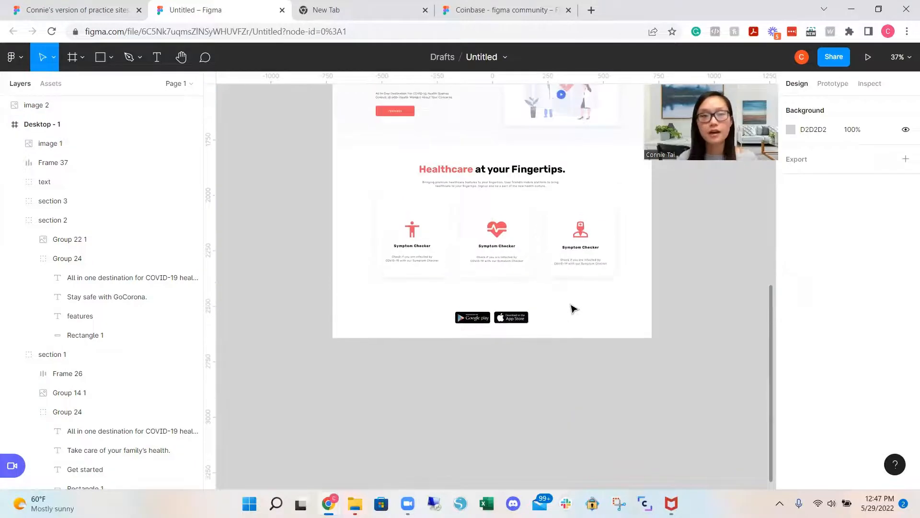
pyautogui.scroll(5, 574, 308)
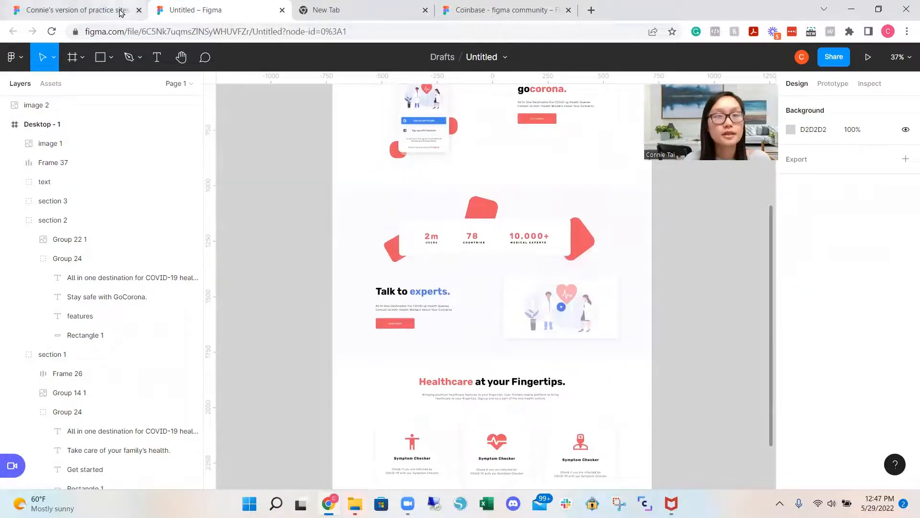
# - Copy the red squares group from the practice sites file into Desktop - 1, placing it over the feature cards at about X 99, Y 2485
pyautogui.click(77, 9)
pyautogui.scroll(-1, 507, 277)
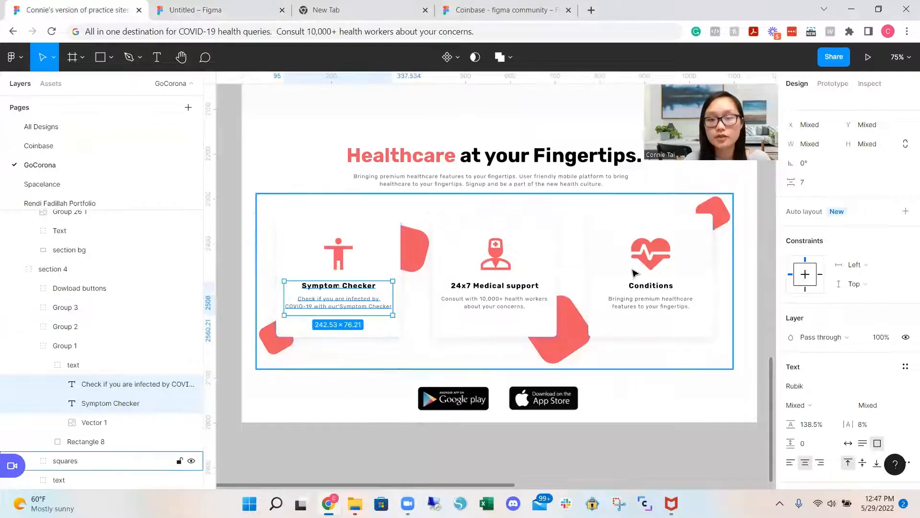
pyautogui.hotkey('ctrl', 'Tab')
pyautogui.click(529, 361)
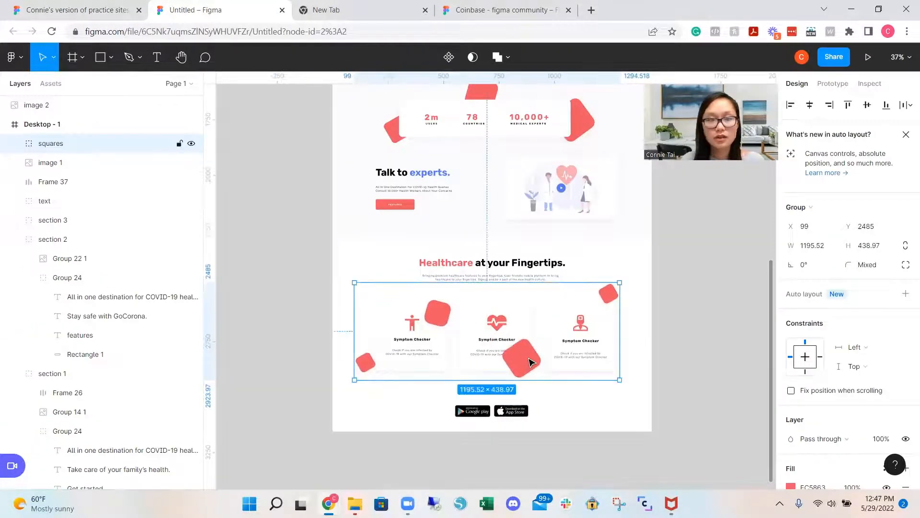
# - Reorder the squares group behind the row of cards and enlarge it to about 1276 × 466
pyautogui.click(407, 345)
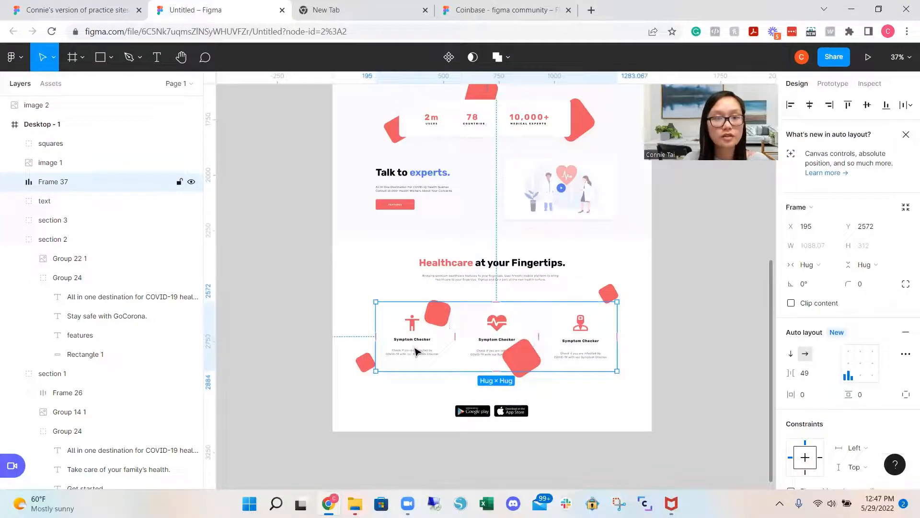
pyautogui.moveTo(48, 143); pyautogui.dragTo(64, 188)
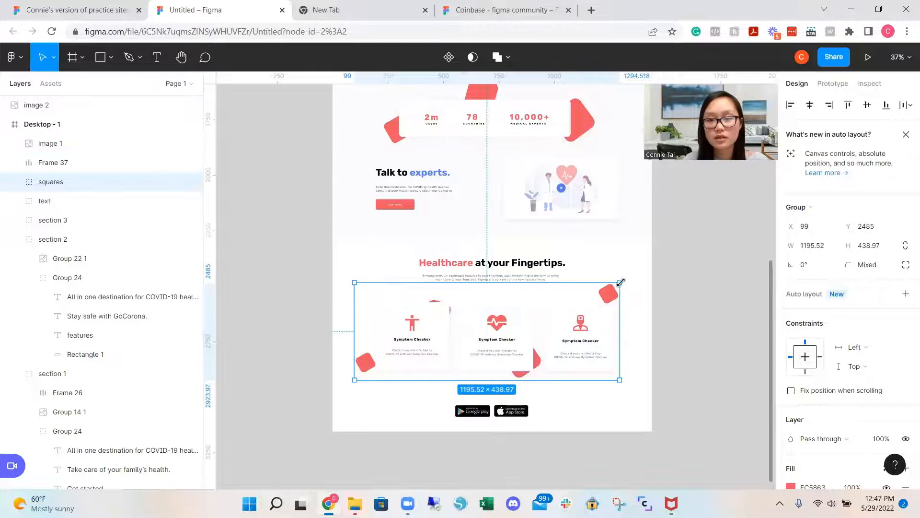
pyautogui.moveTo(620, 283); pyautogui.dragTo(638, 276)
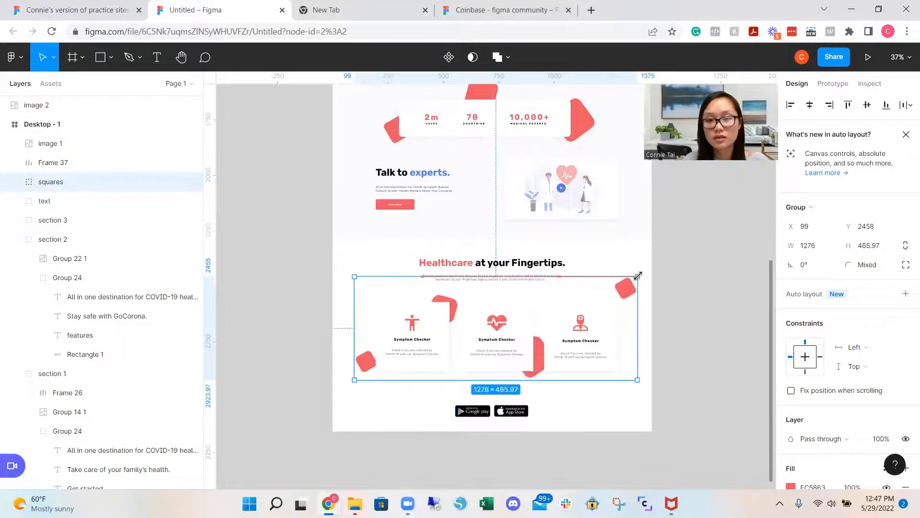
pyautogui.click(695, 323)
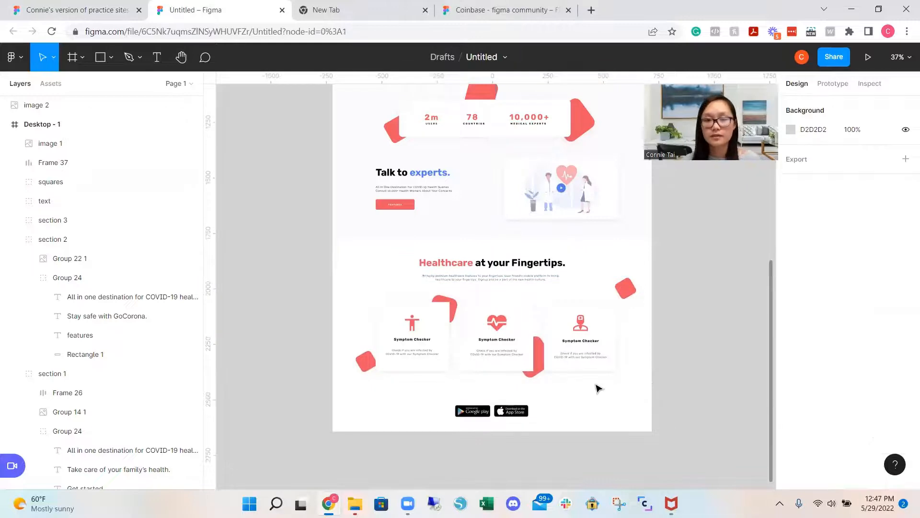
pyautogui.scroll(1, 679, 297)
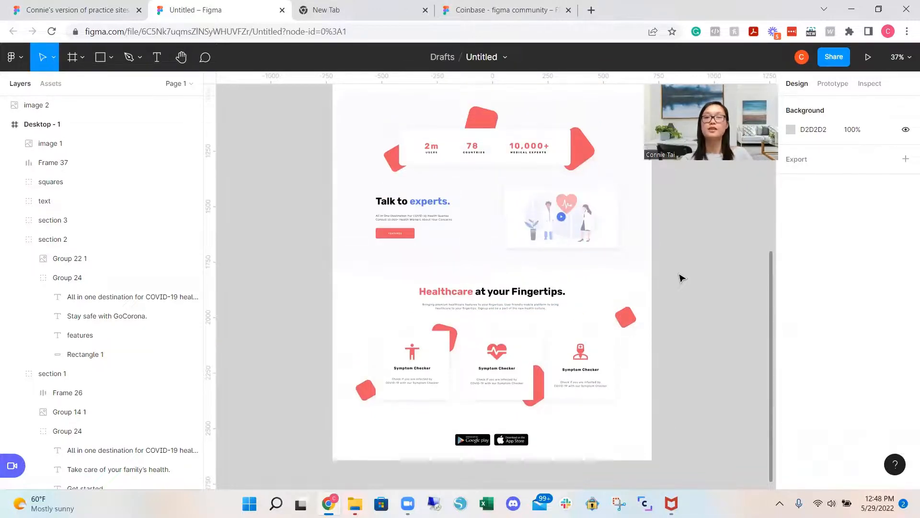
pyautogui.scroll(5, 681, 278)
pyautogui.scroll(5, 681, 278)
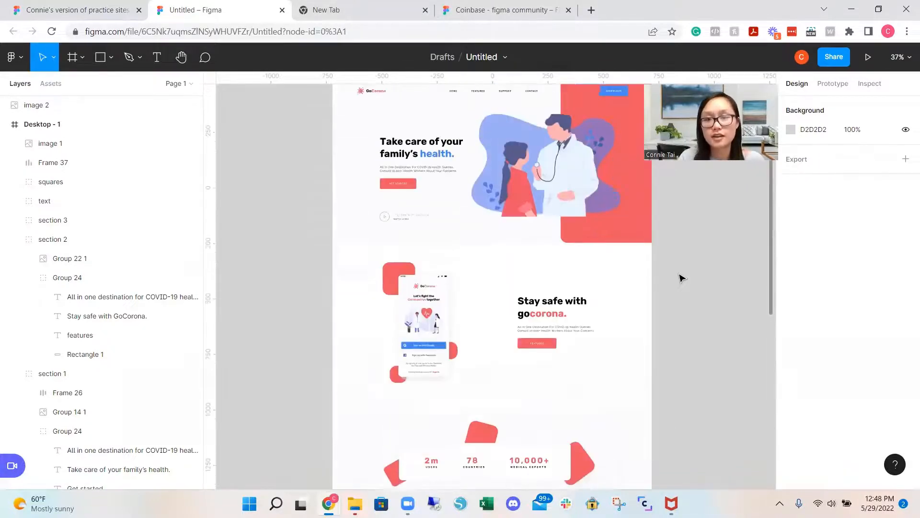
pyautogui.scroll(-3, 682, 278)
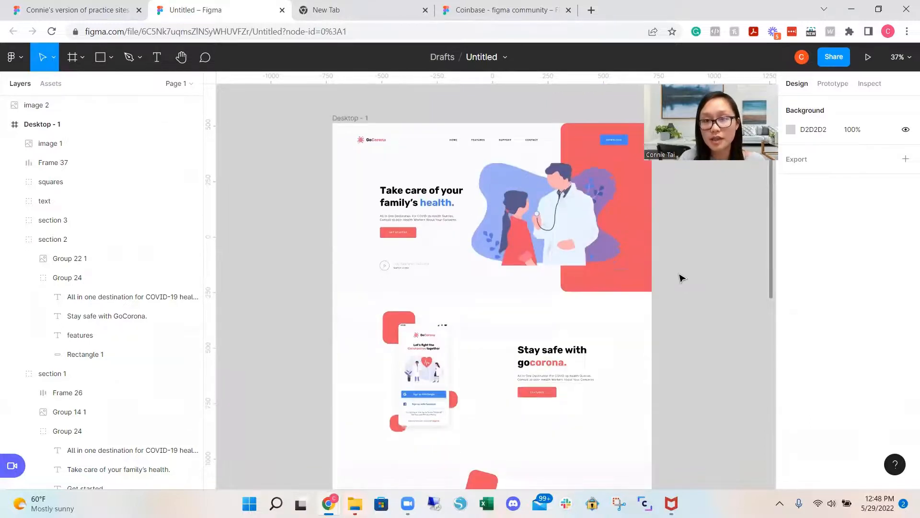